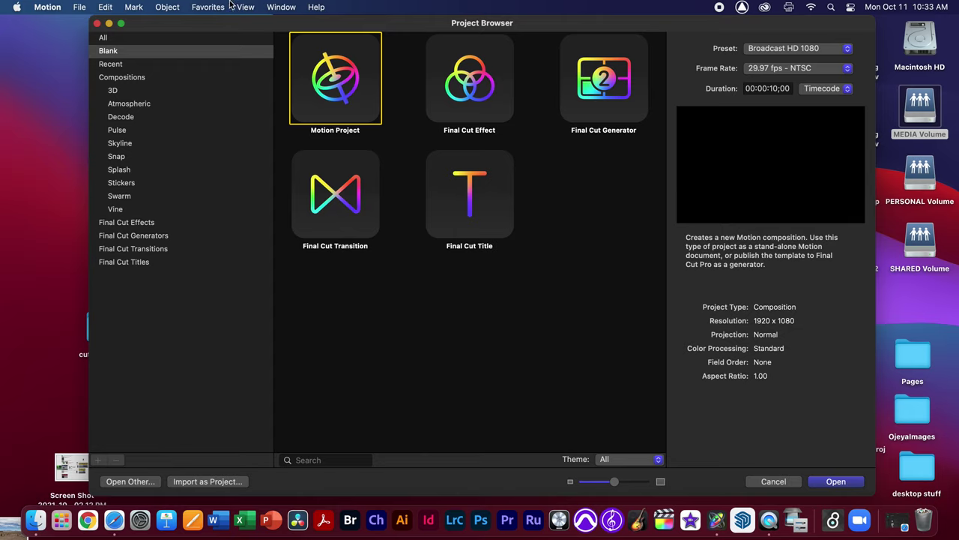
Set the new project's duration to 20 seconds, keeping Timecode as the duration format
mouse_move(221, 18)
left_mouse_down()
mouse_move(205, 22)
mouse_move(214, 16)
left_mouse_up()
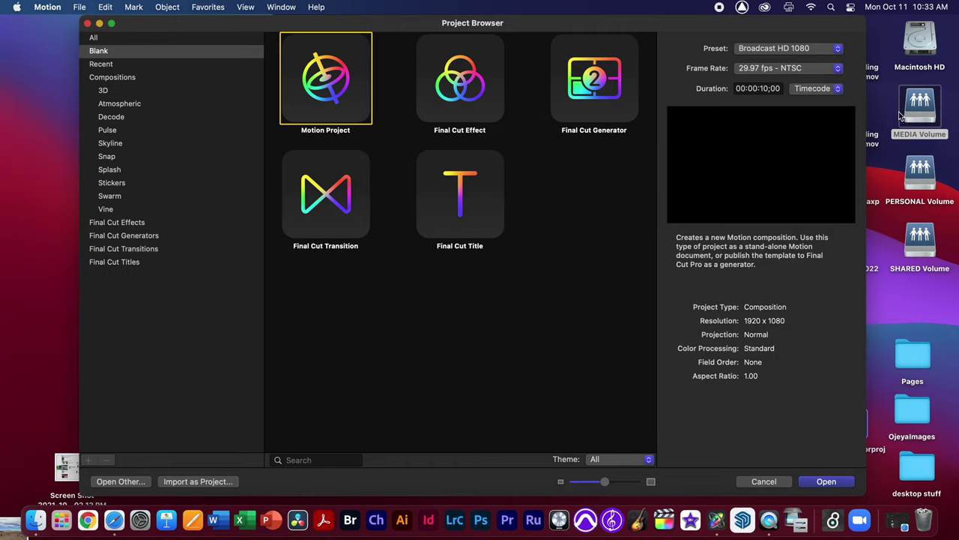
left_click(772, 88)
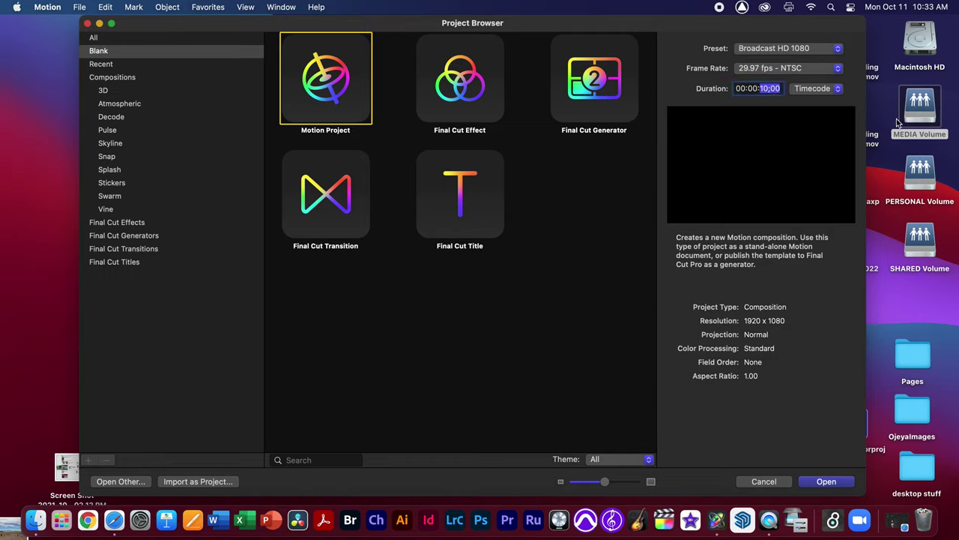
type("20")
key("Return")
type("20")
left_click(813, 89)
left_click(819, 88)
Create a blank Motion project using the Broadcast HD 1080 preset at 29.97 fps - NTSC
left_click(770, 68)
left_click(757, 70)
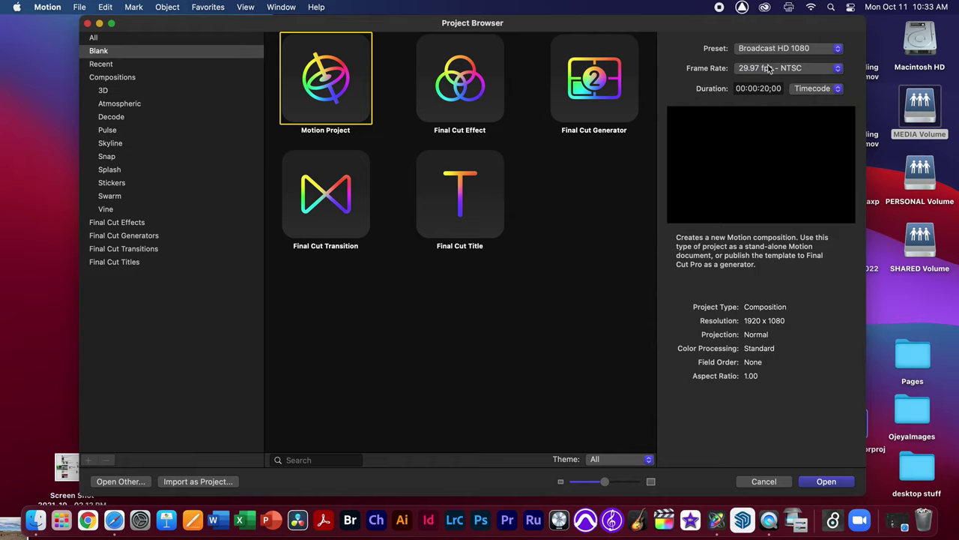
left_click(769, 48)
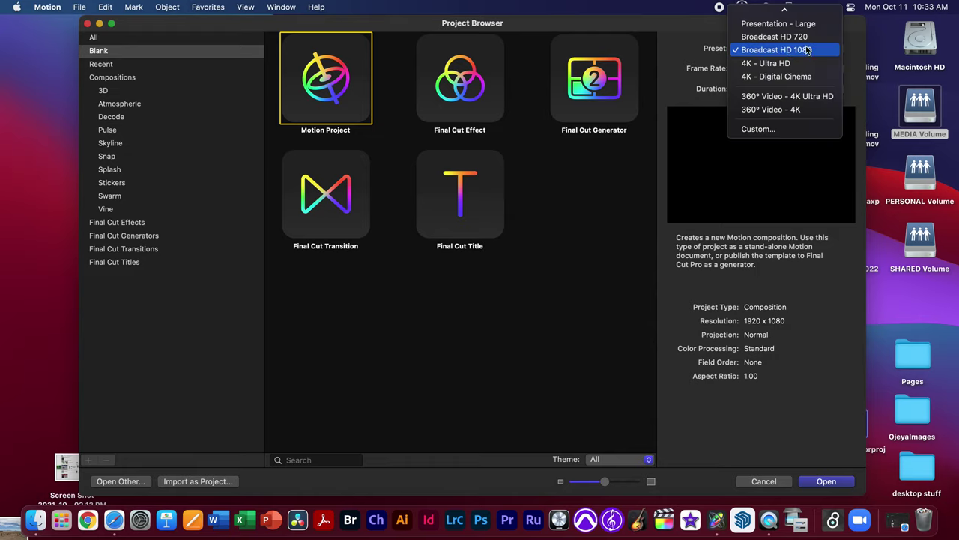
left_click(818, 51)
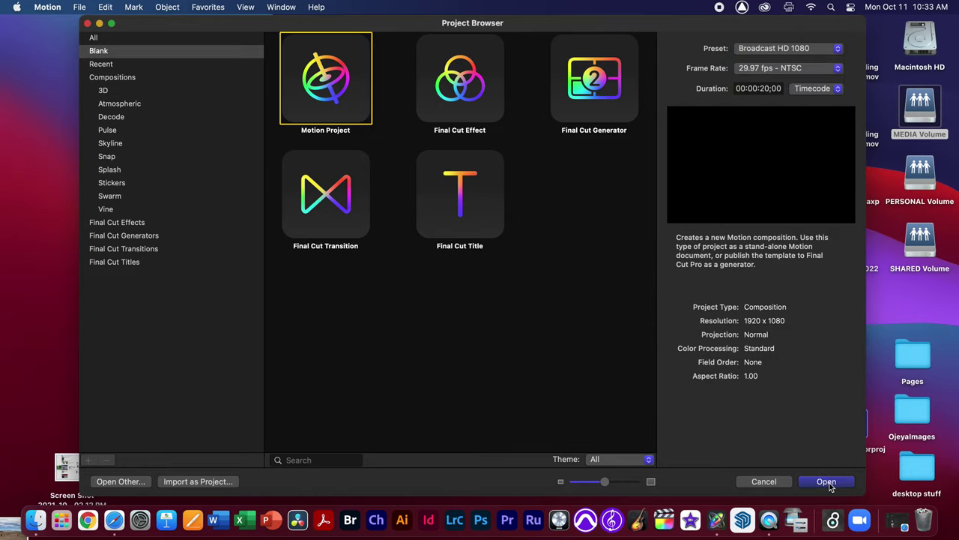
double_click(344, 118)
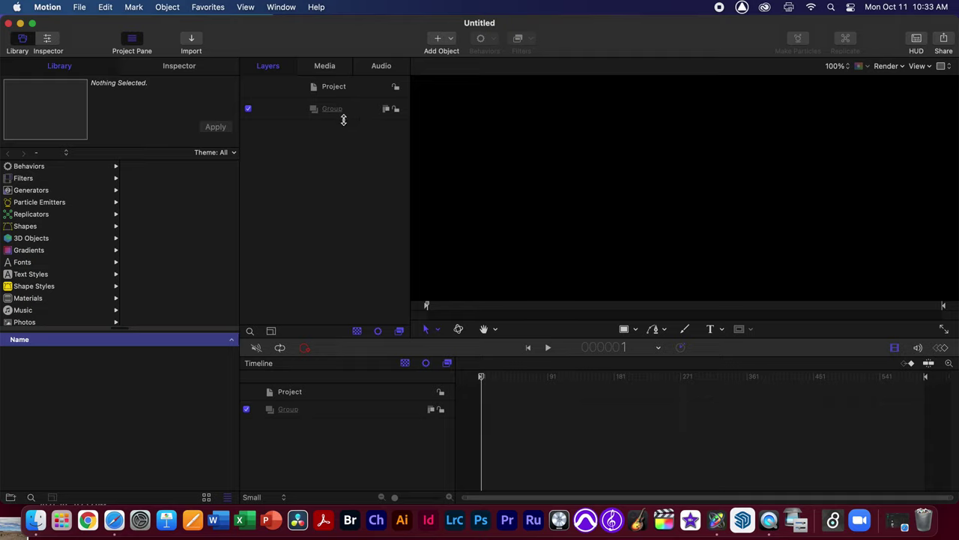
Import beePath.psd from the Cow and Bee folder on the Desktop with All Layers included
left_click(210, 69)
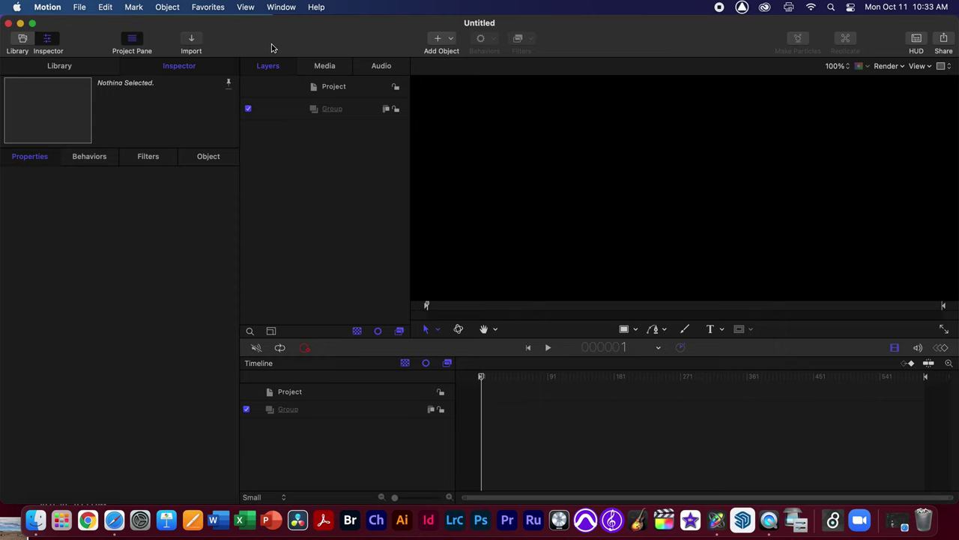
key("super+i")
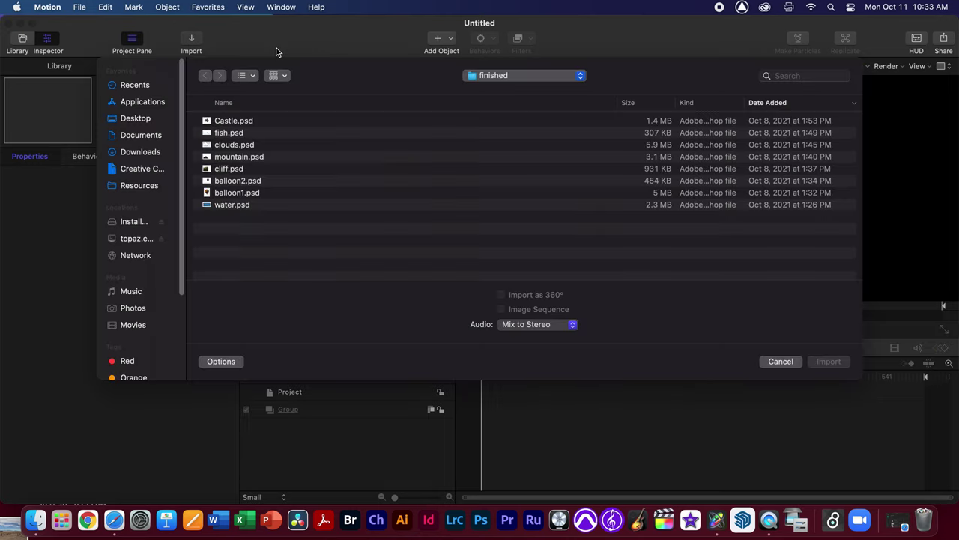
left_click(144, 122)
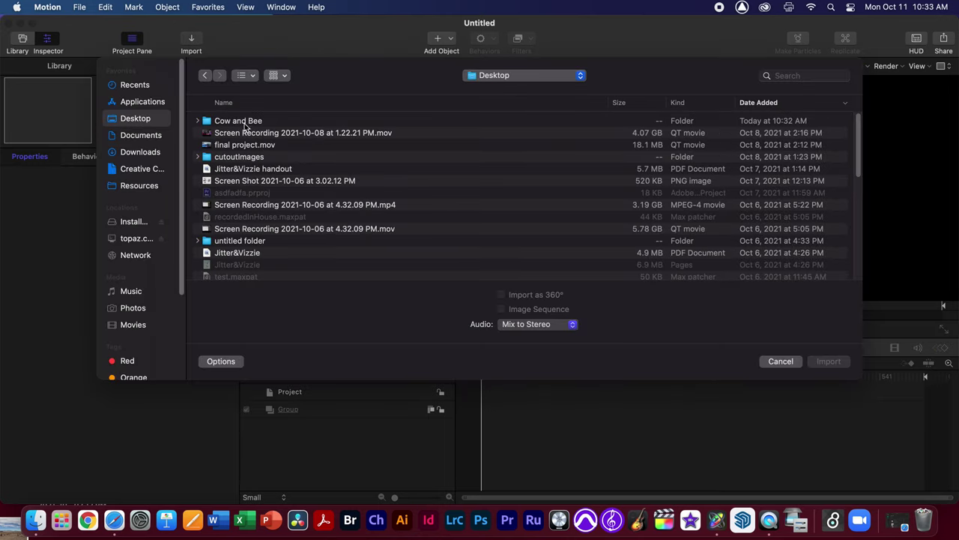
double_click(242, 124)
left_click(224, 124)
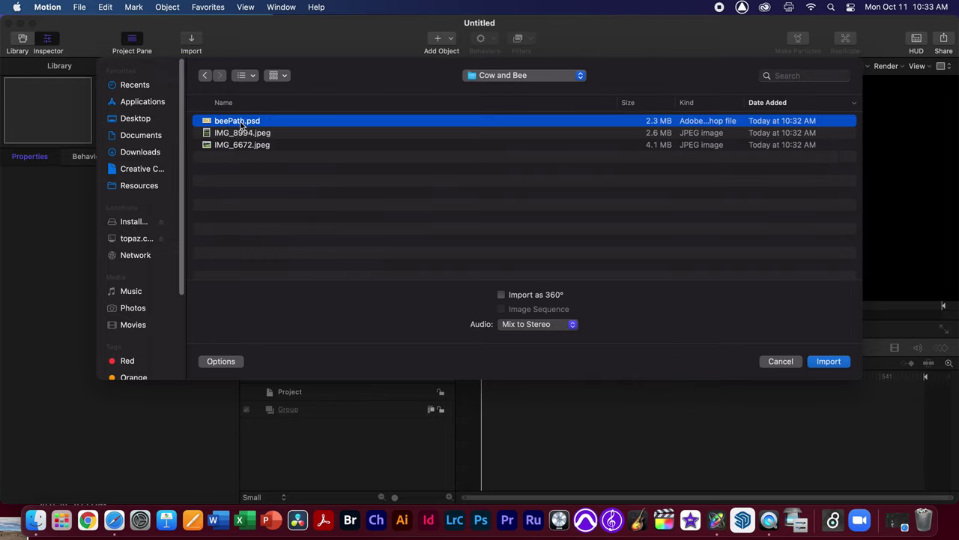
left_click(829, 362)
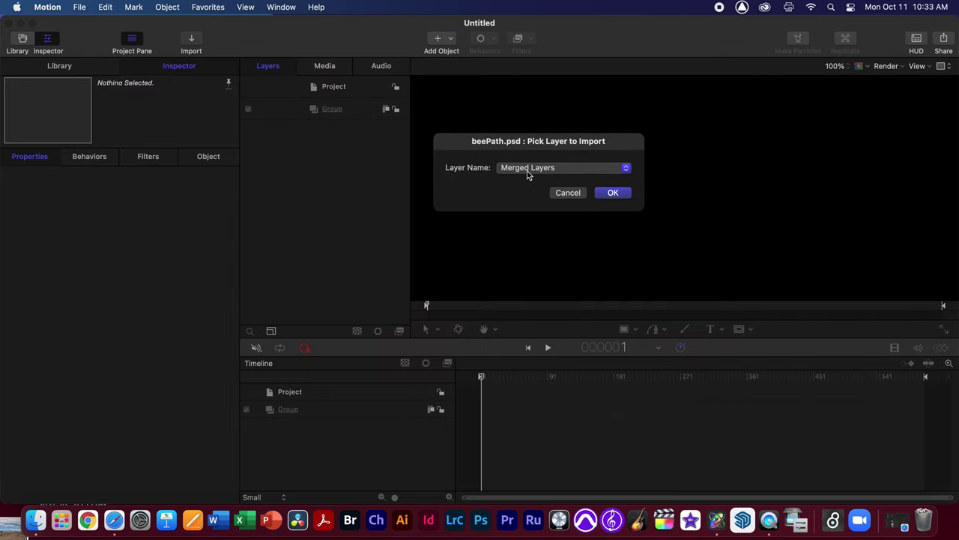
left_click(529, 171)
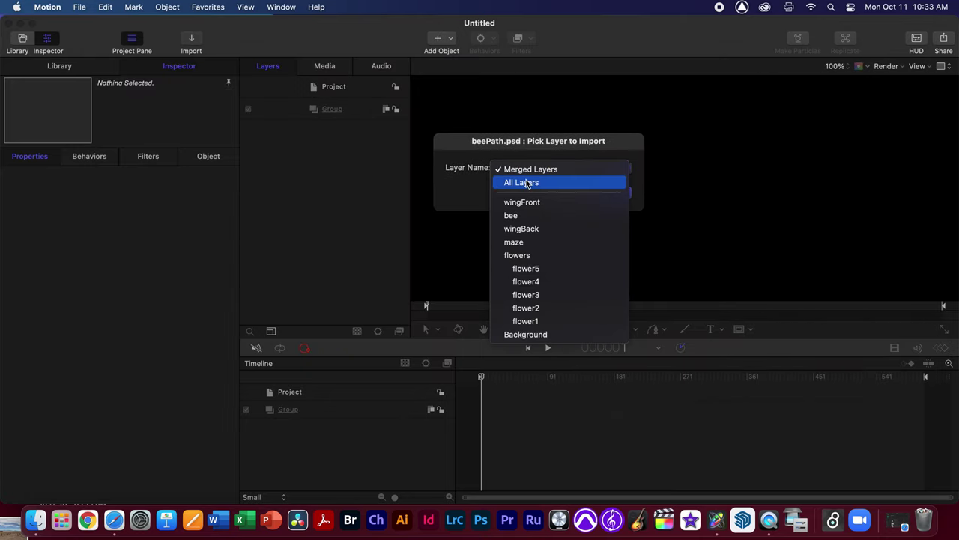
left_click(527, 183)
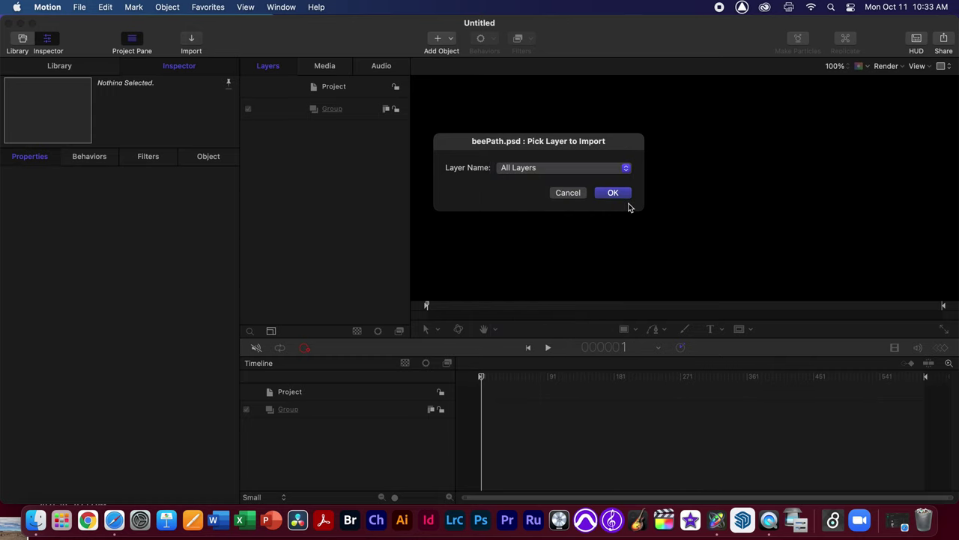
left_click(615, 193)
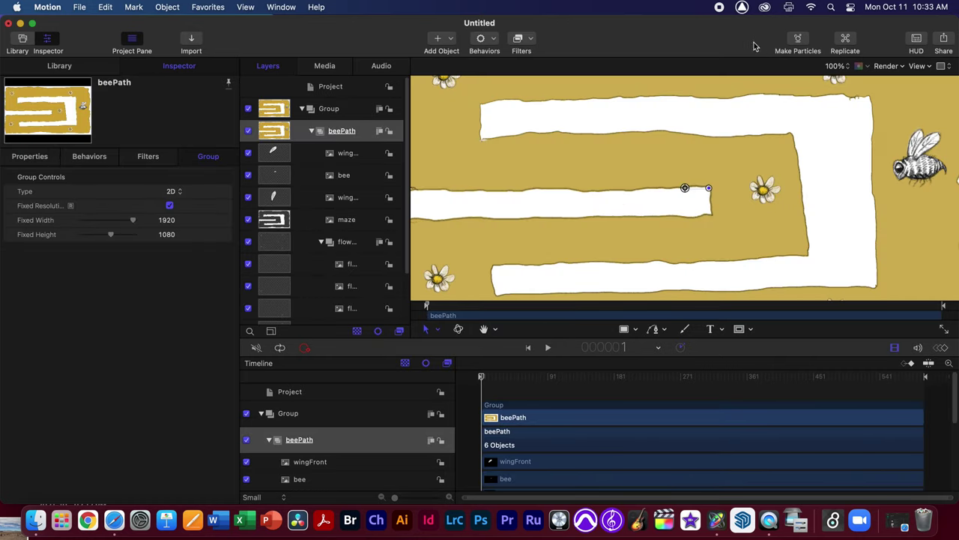
Fit the whole composition in the canvas and collapse the flowers group in the layer list
left_click(855, 67)
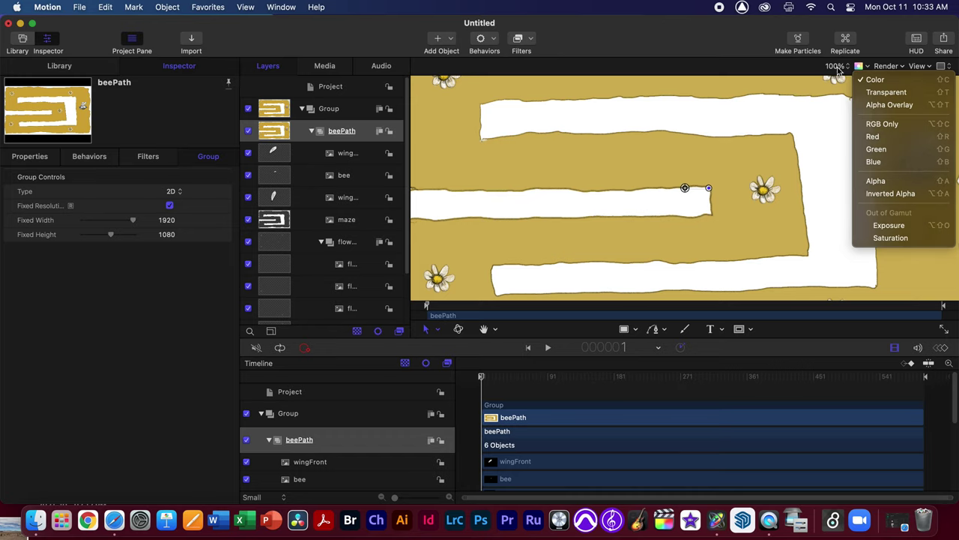
left_click(836, 67)
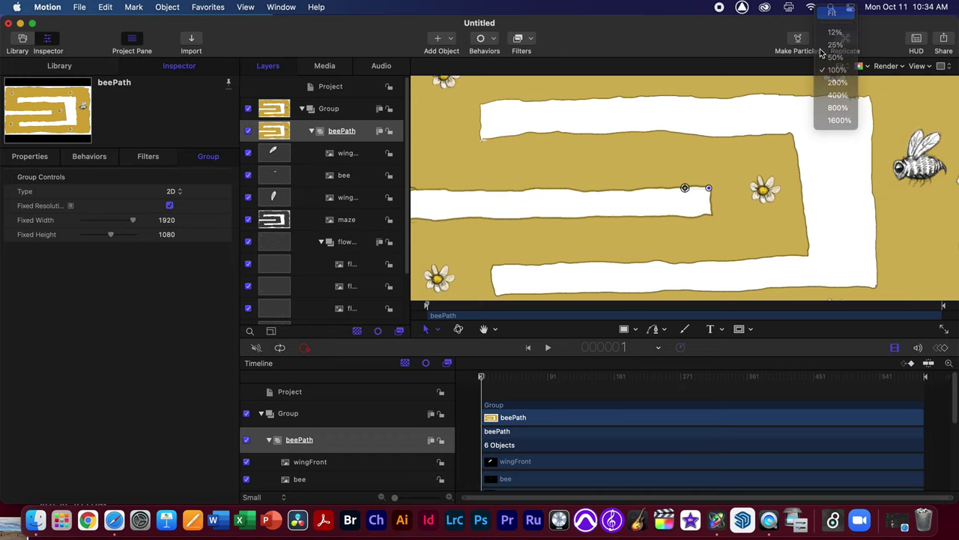
left_click(838, 14)
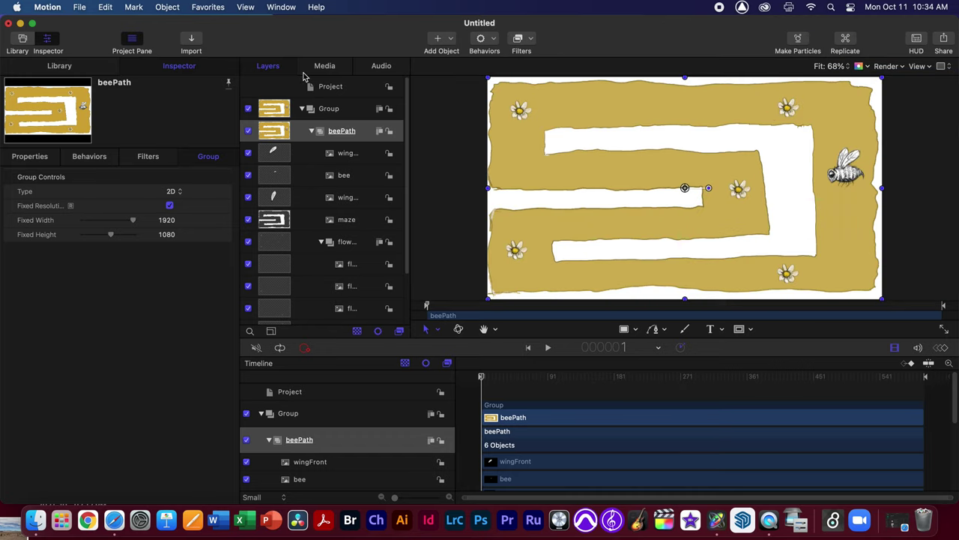
left_click(321, 242)
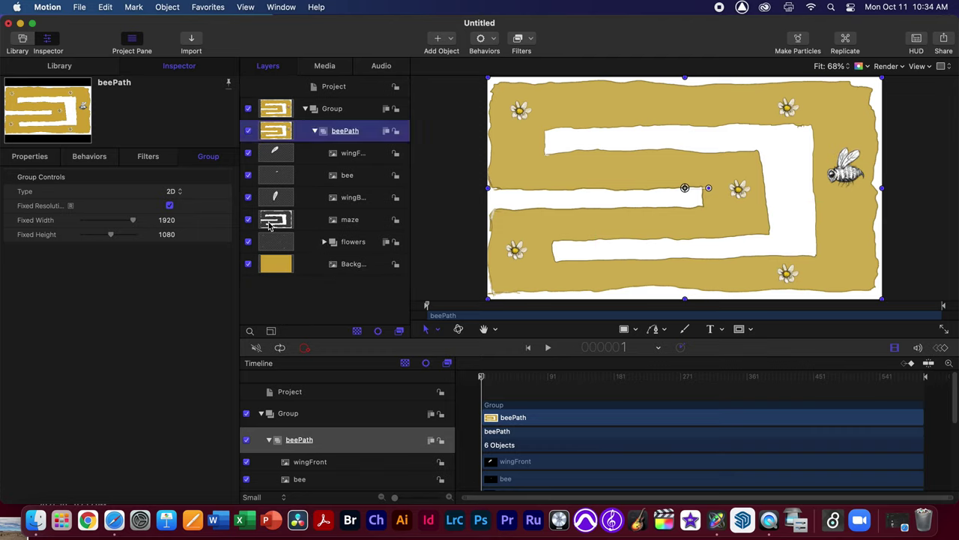
Check the contents of the beePath group by hiding and showing its back wing and bee layers
left_click(249, 198)
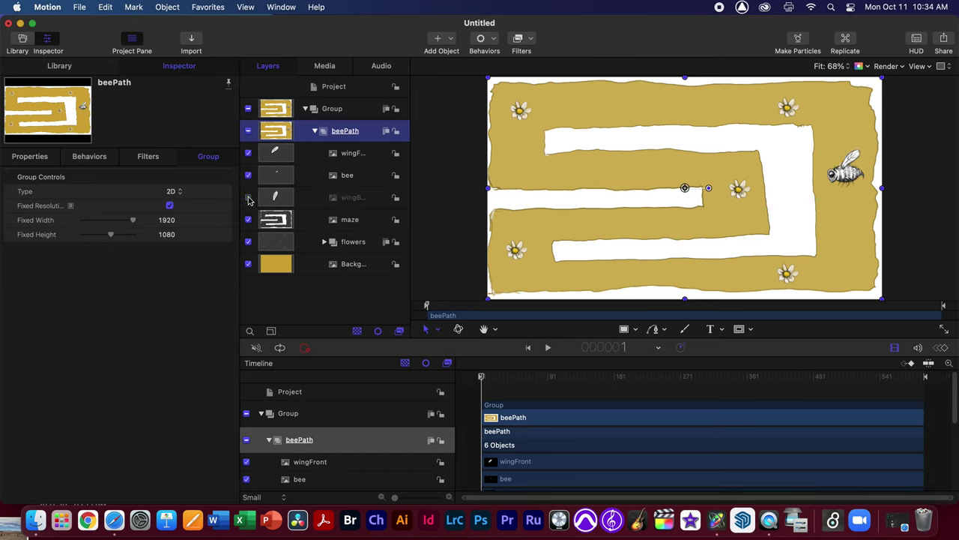
left_click(248, 197)
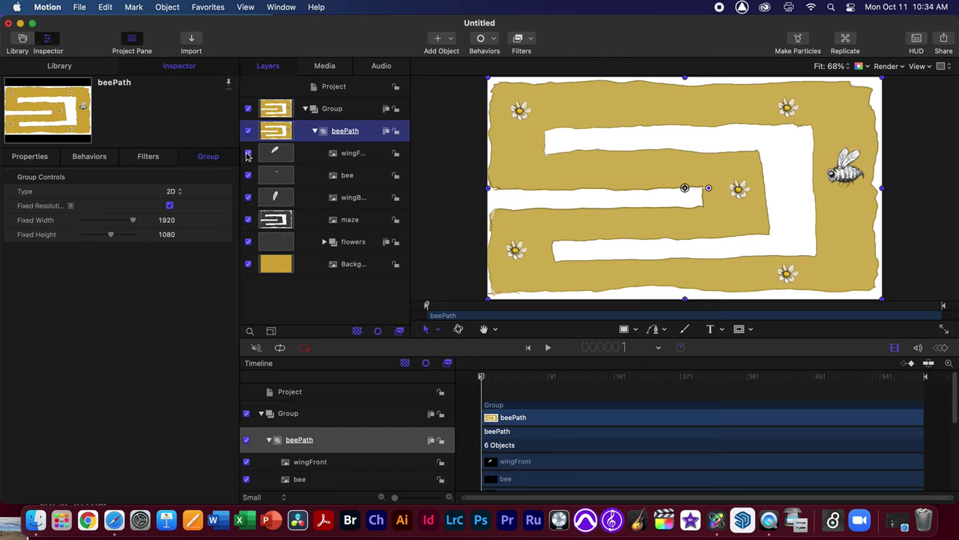
left_click(248, 175)
left_click(248, 176)
left_click(315, 131)
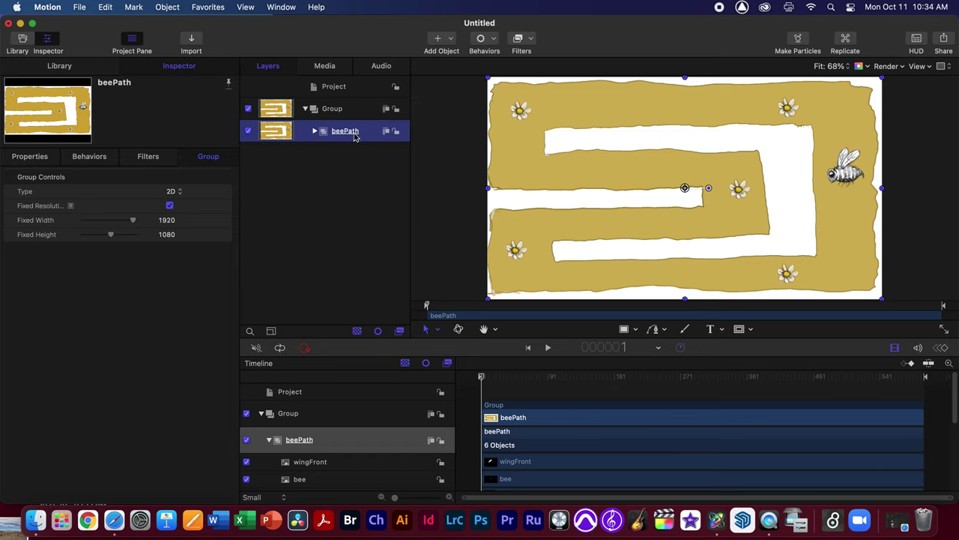
left_click(316, 132)
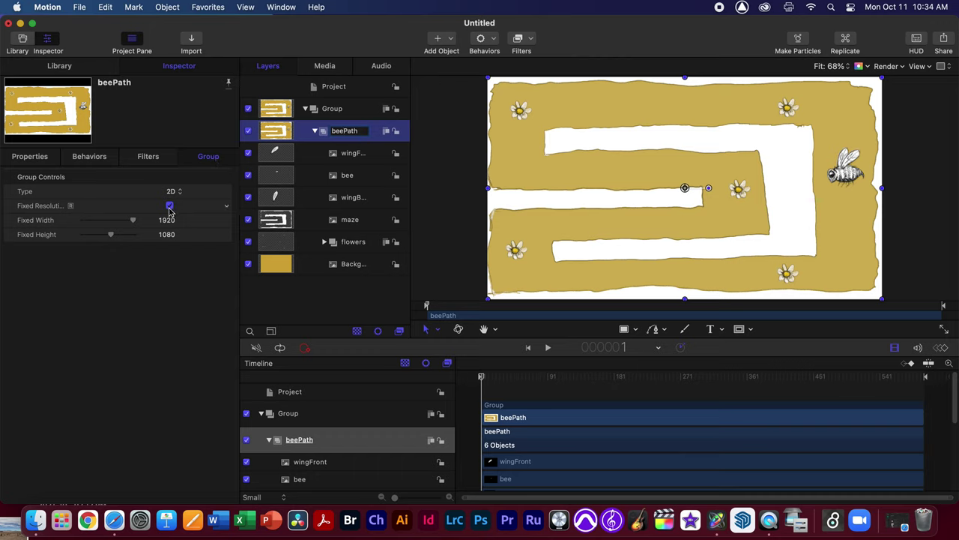
Switch the beePath group's Fixed Resolution off and on again to compare the group's extents
left_click(171, 207)
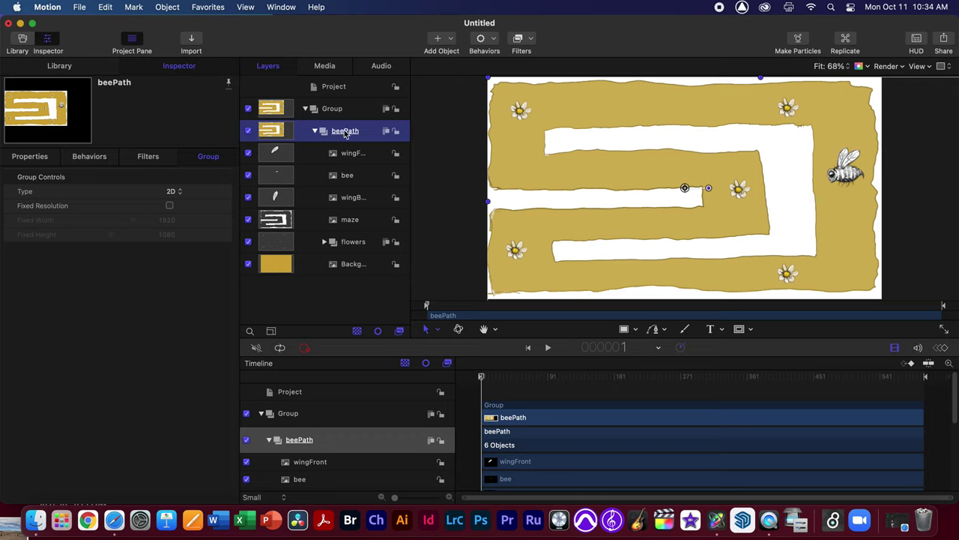
left_click(170, 206)
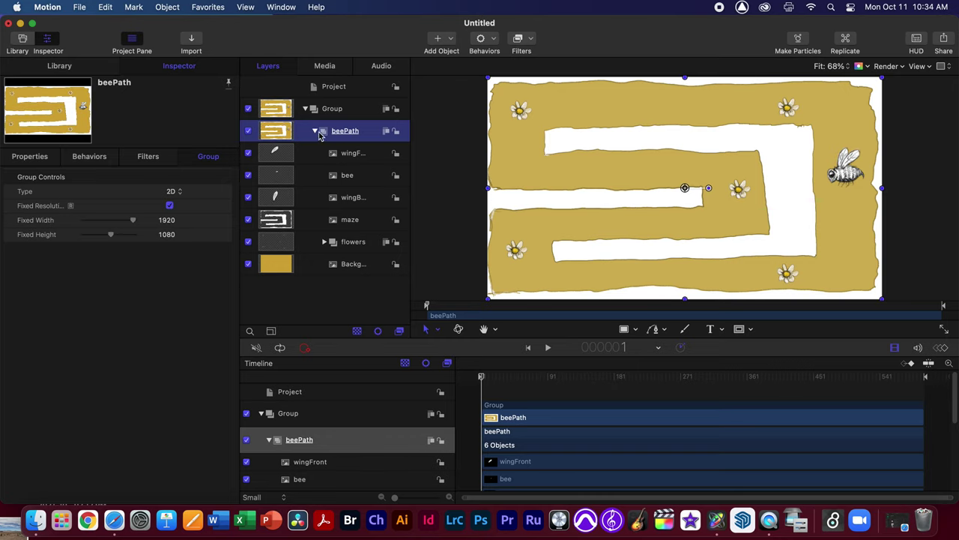
left_click(169, 206)
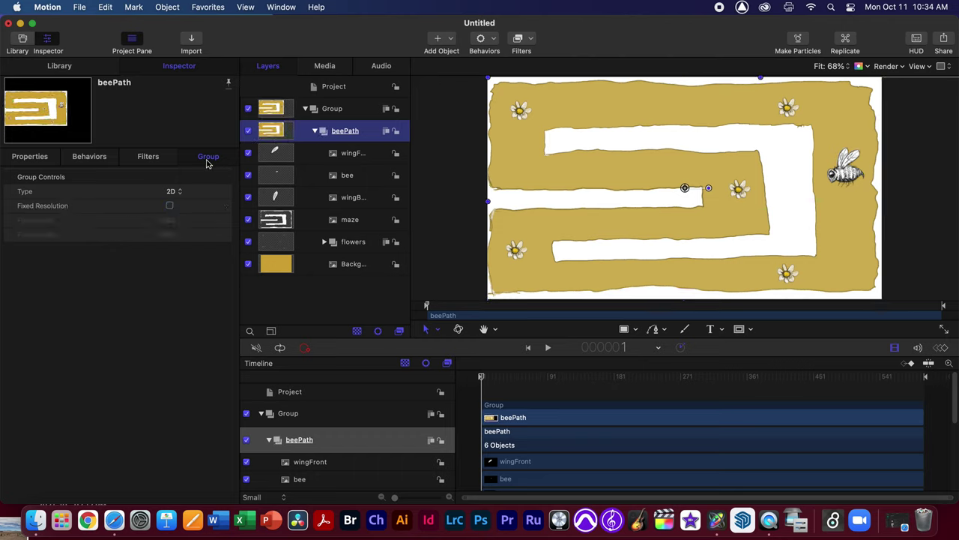
left_click(169, 205)
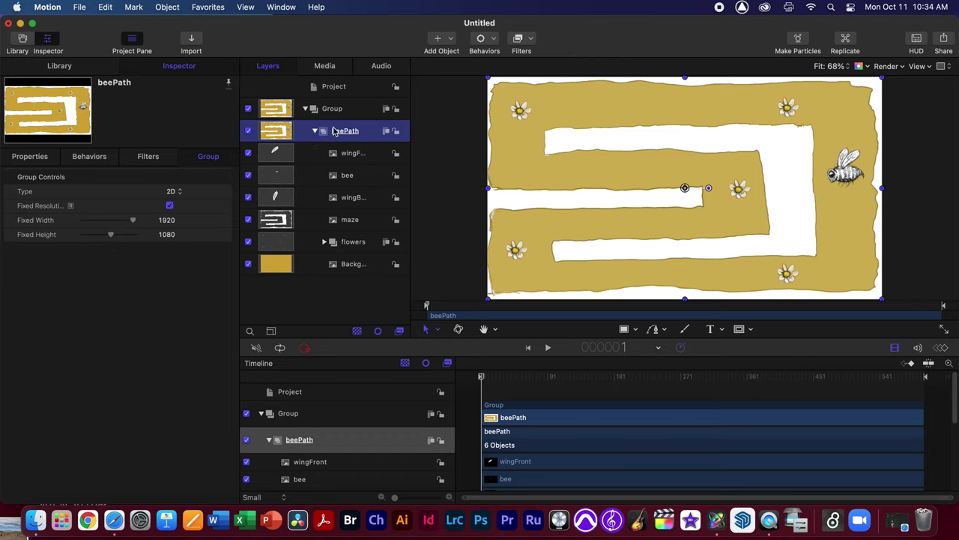
Shift the beePath group leftward on the canvas and move the bee layer past the group's right edge
left_click_drag(703, 194, 608, 191)
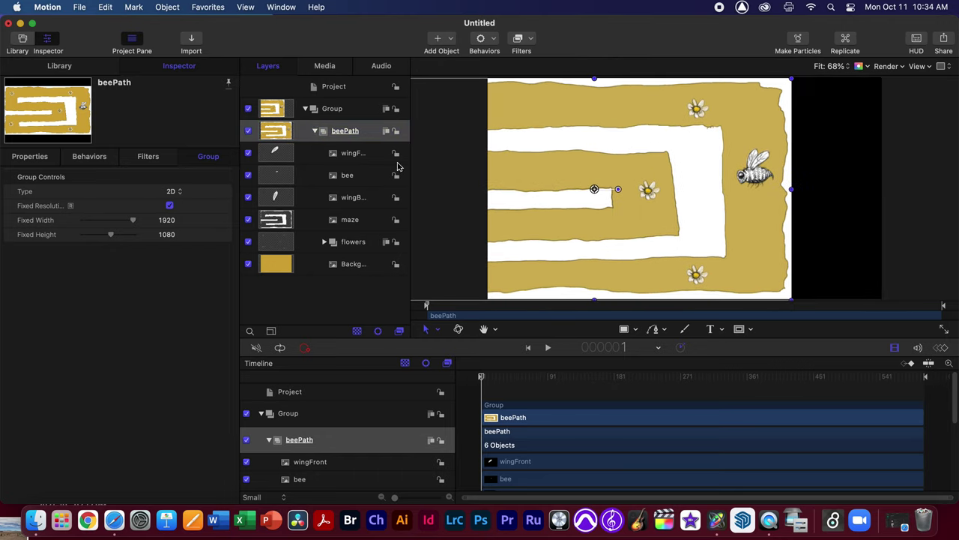
left_click(349, 177)
left_click_drag(744, 180, 799, 184)
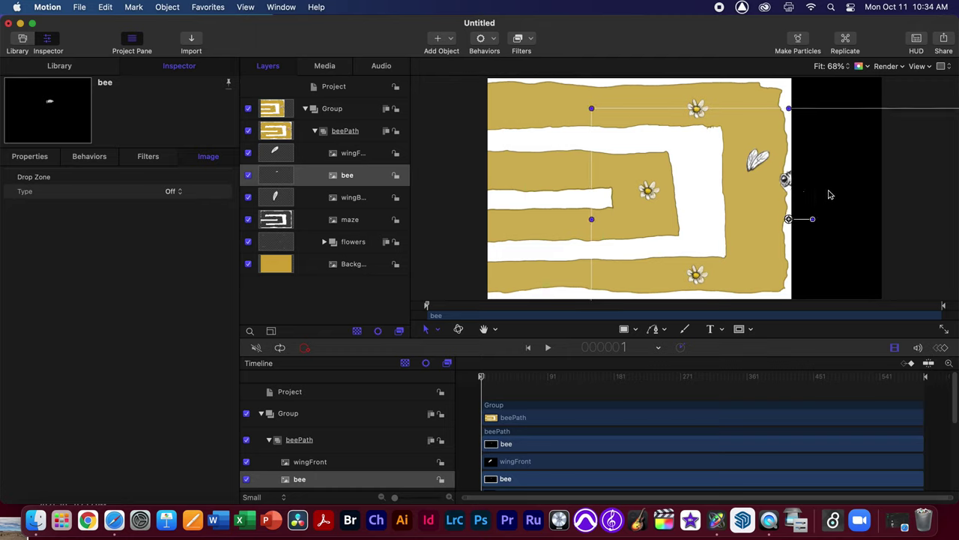
Turn off Fixed Resolution for the beePath group and move the bee back toward its wings
left_click(341, 130)
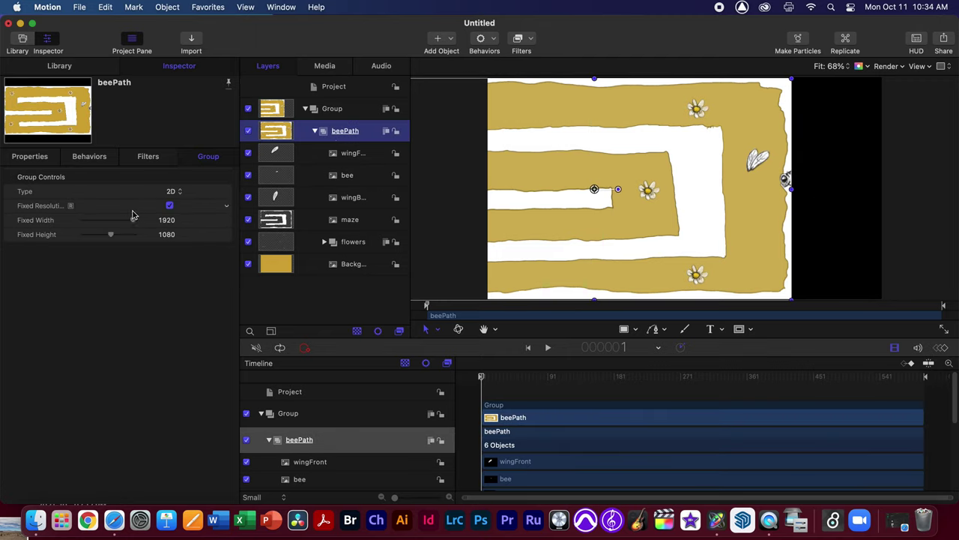
left_click(170, 207)
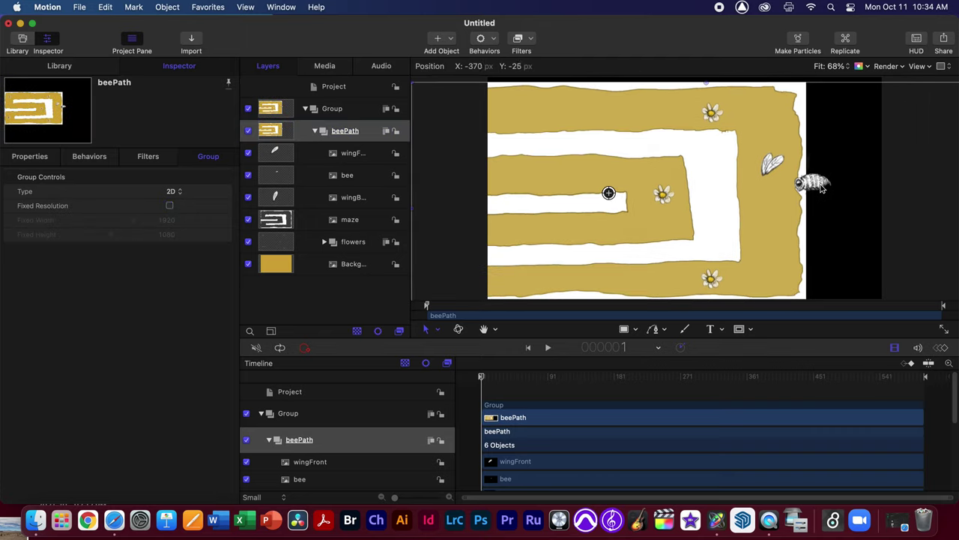
left_click(360, 175)
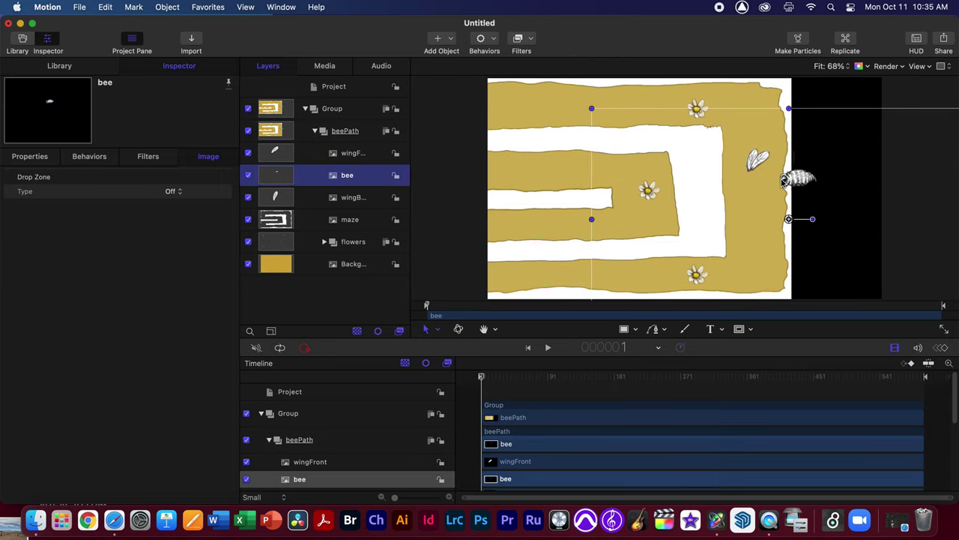
left_click_drag(796, 178, 733, 170)
Undo the trial moves of the bee layer and the beePath group
key("super+z")
key("super+z")
key("super+z")
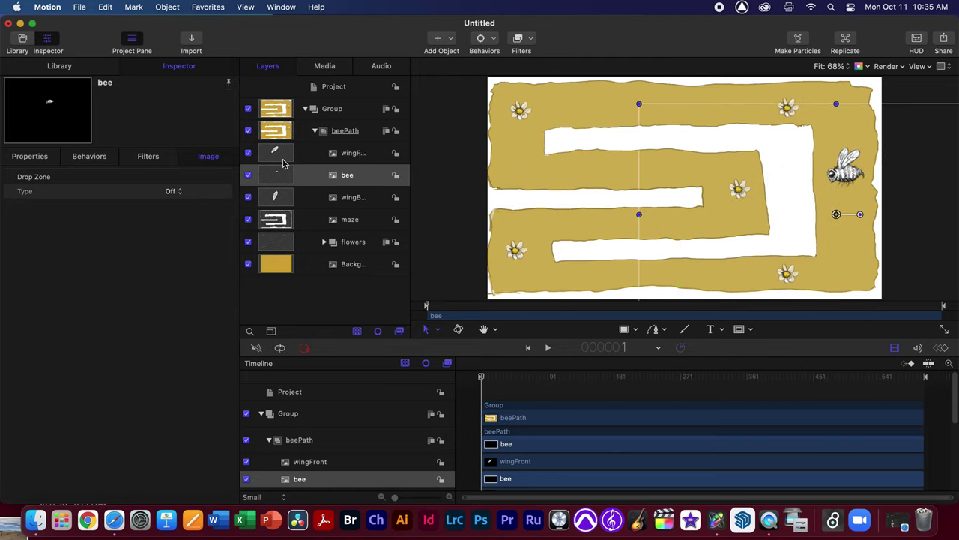
Turn off Fixed Resolution for the beePath group and collapse the group in the layer list
left_click(345, 132)
left_click(171, 206)
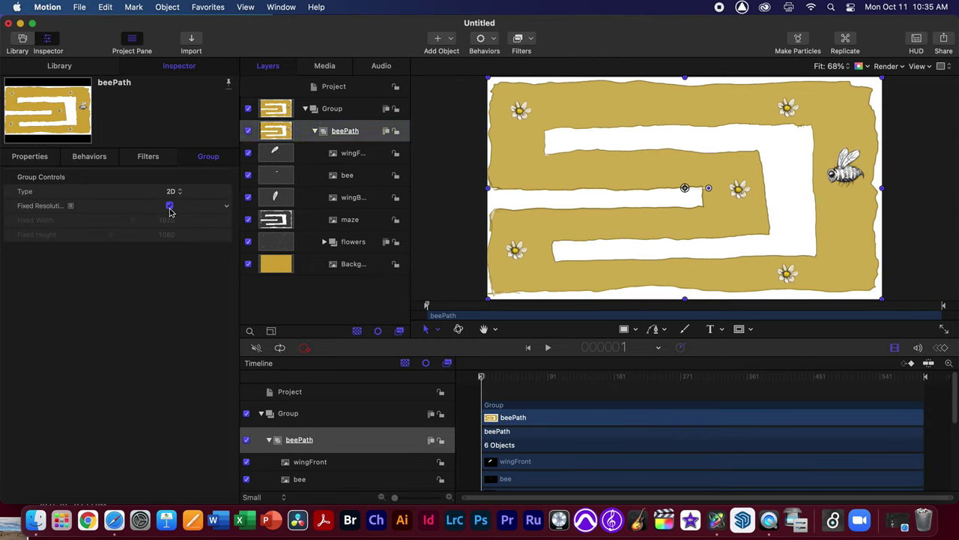
left_click(170, 206)
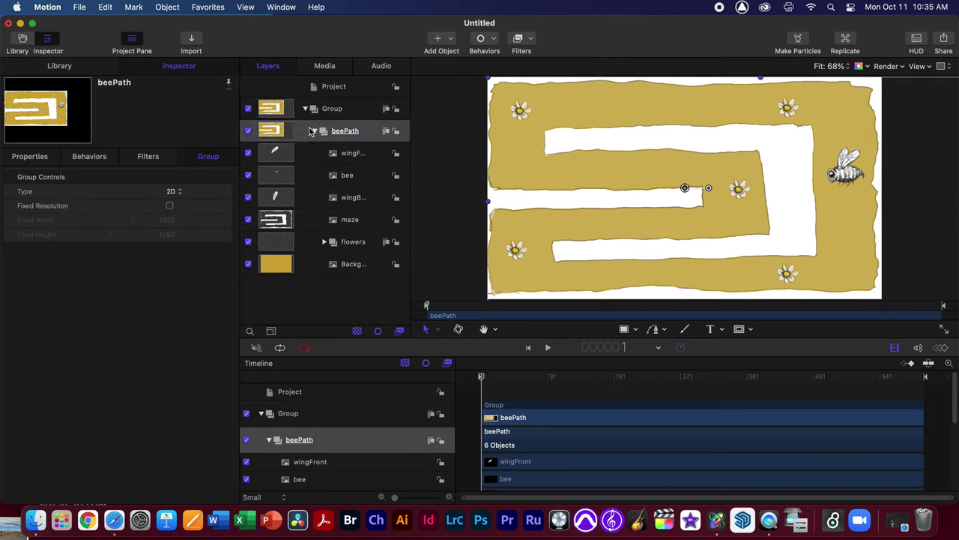
left_click(315, 131)
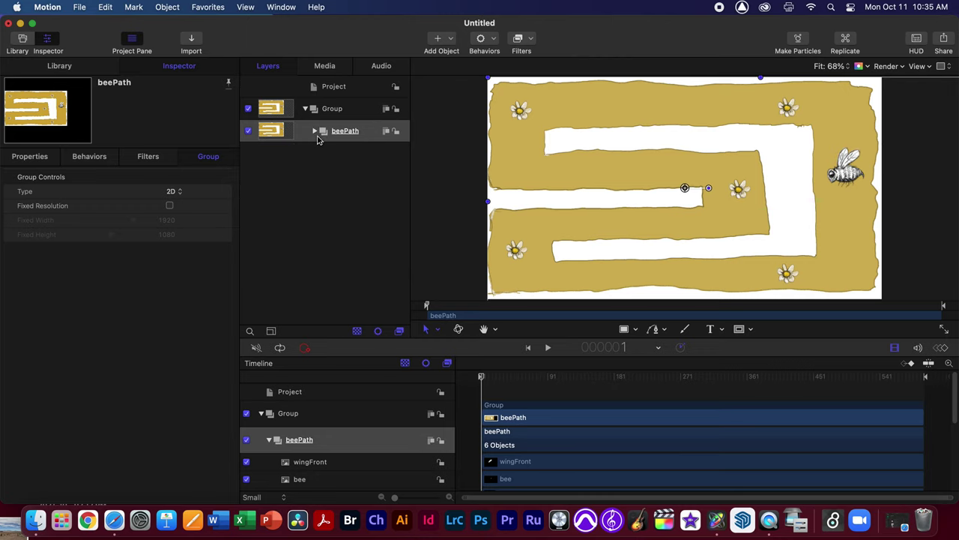
Expand the beePath group and its flowers subgroup in the layer list, and widen the list to fit the full layer names
left_click(315, 131)
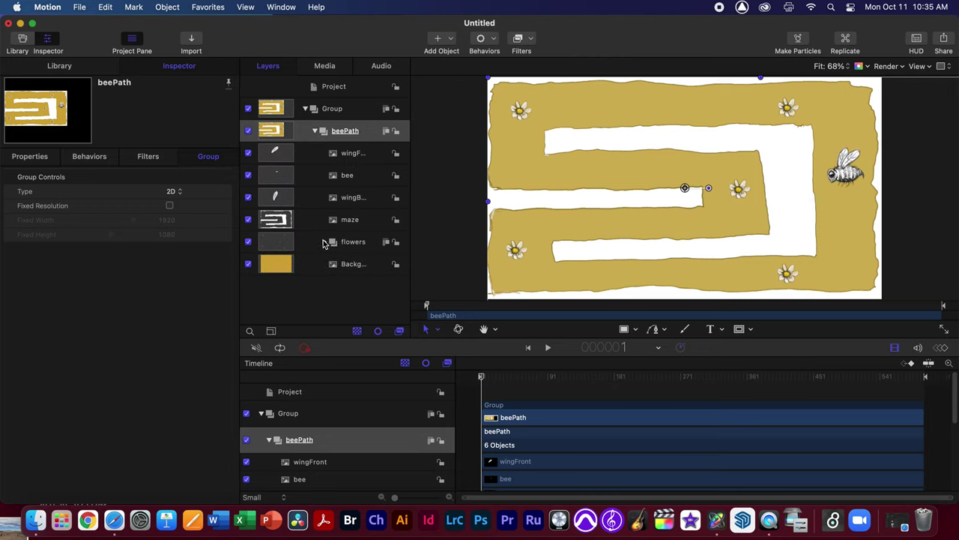
left_click(325, 242)
scroll(367, 248, "down", 3)
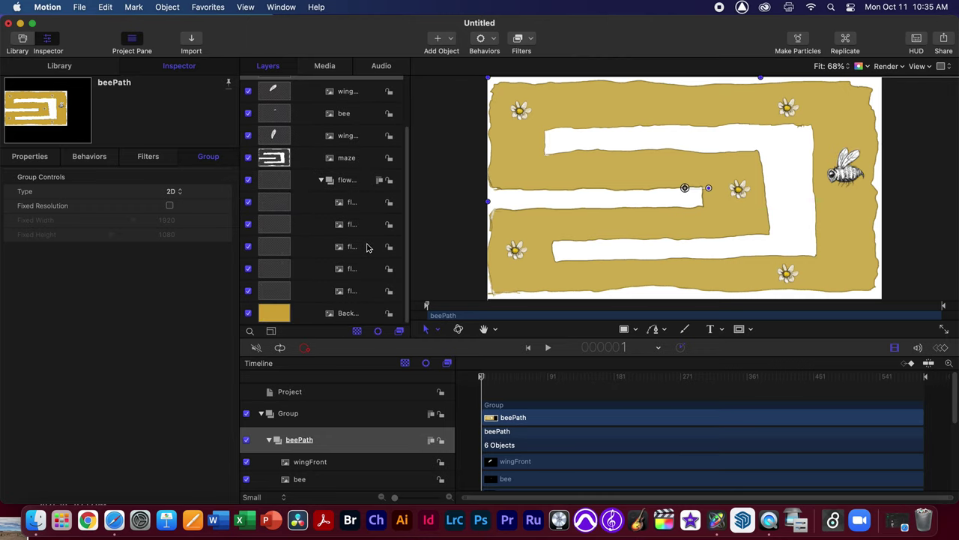
left_click_drag(410, 199, 446, 202)
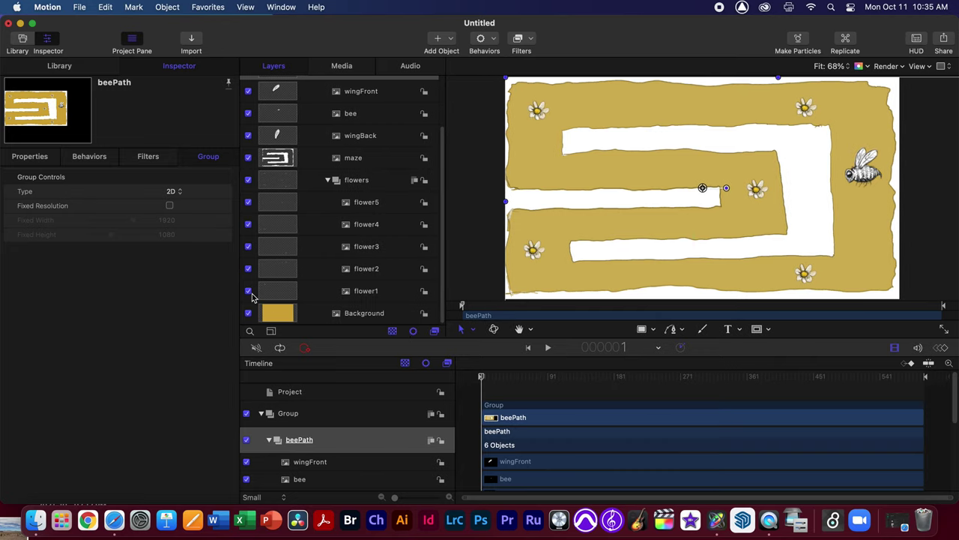
Toggle the flower1 layer's visibility off and back on to identify its flower on the canvas
left_click(249, 291)
left_click(249, 291)
left_click(249, 291)
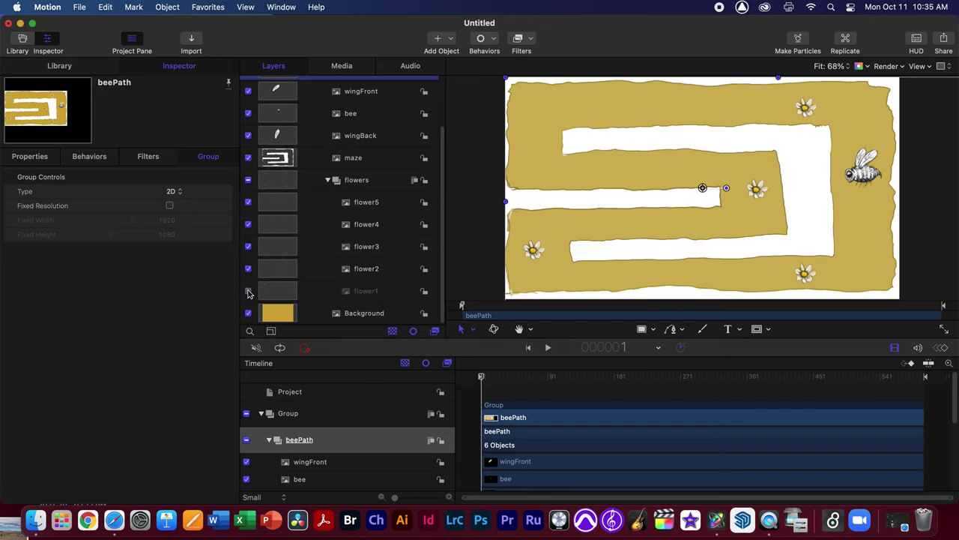
left_click(249, 291)
Show flower1's transform properties with the separate rotation axes and try rotating the layer about Z
left_click(338, 292)
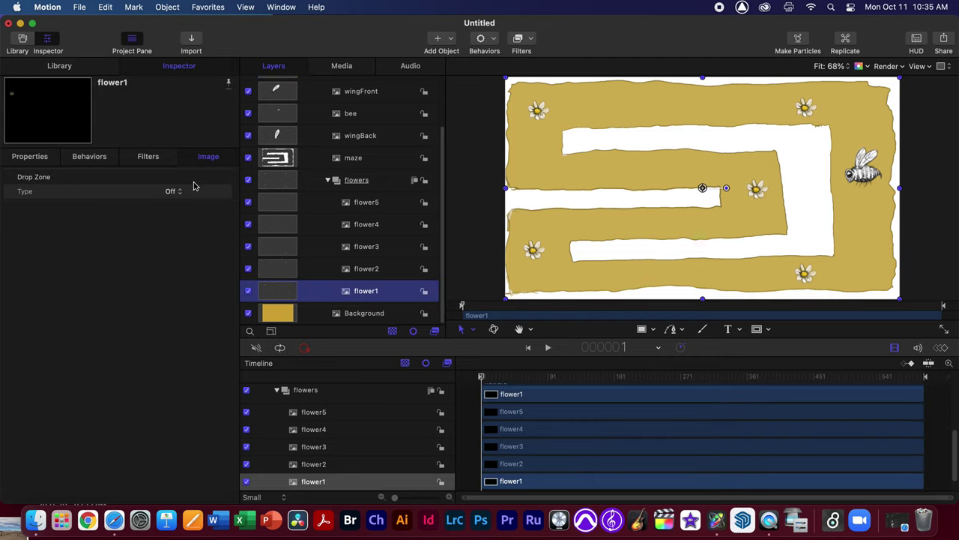
left_click(30, 156)
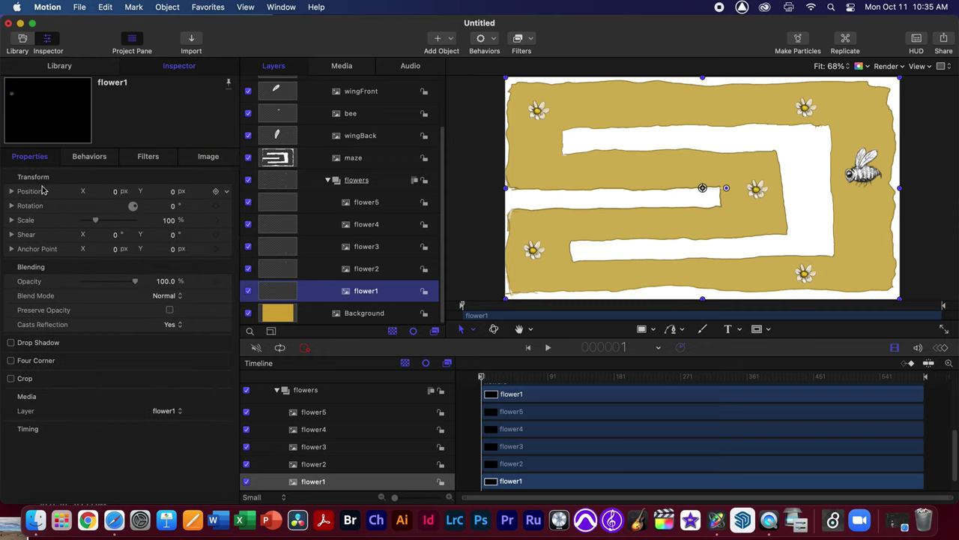
left_click(10, 206)
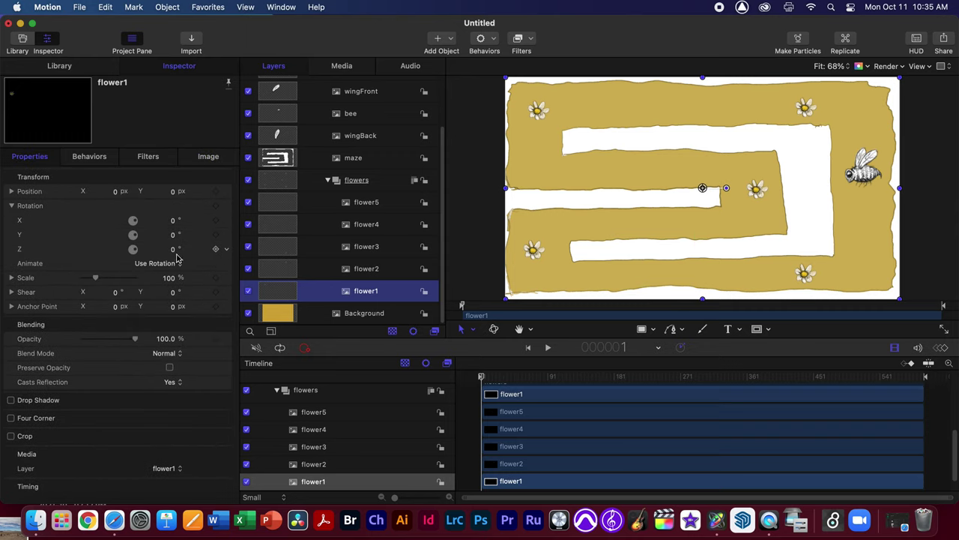
mouse_move(169, 249)
left_mouse_down()
mouse_move(193, 249)
mouse_move(169, 249)
left_mouse_up()
Move flower1's anchor point onto its flower at about X -787 px, Y 373 px, and check it with a trial Z rotation that is undone
left_click(472, 330)
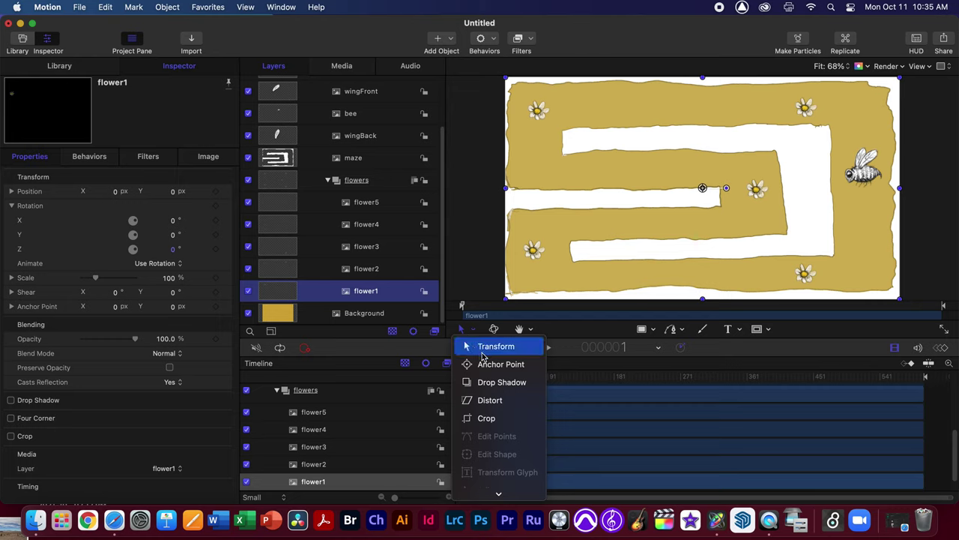
left_click(503, 371)
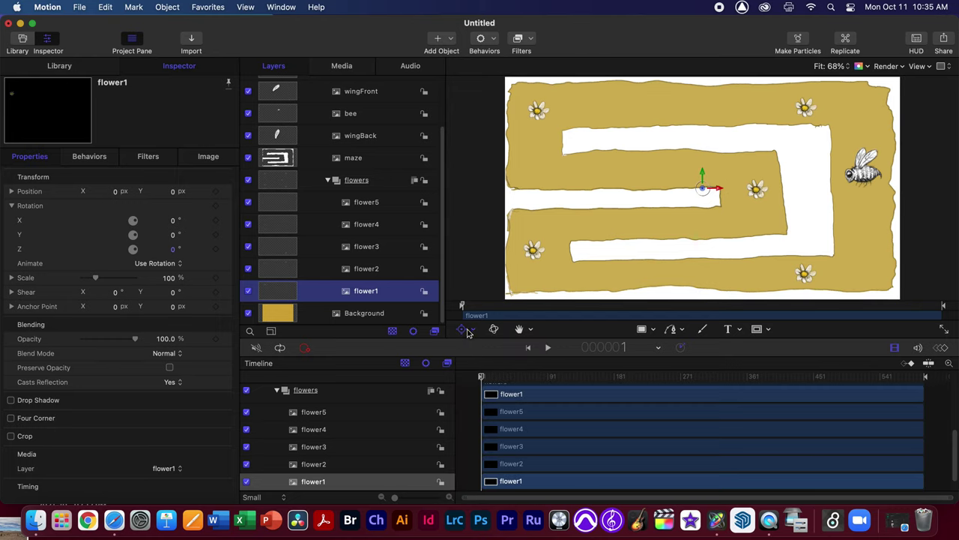
left_click_drag(722, 189, 558, 114)
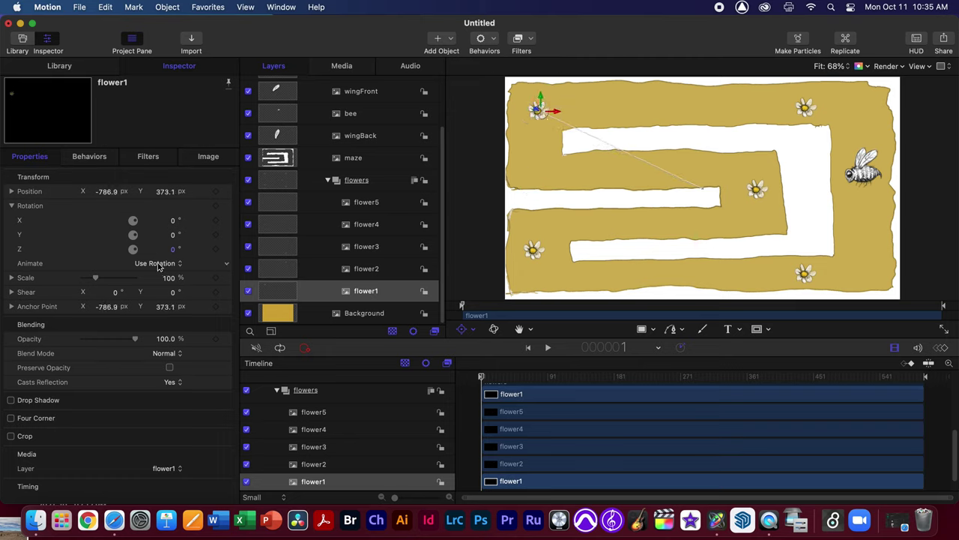
left_click_drag(133, 252, 161, 247)
key("super+z")
Move the anchor points of flower2 and flower3 onto their flowers, placing flower3's at about X 486 px, Y -413 px
left_click(390, 270)
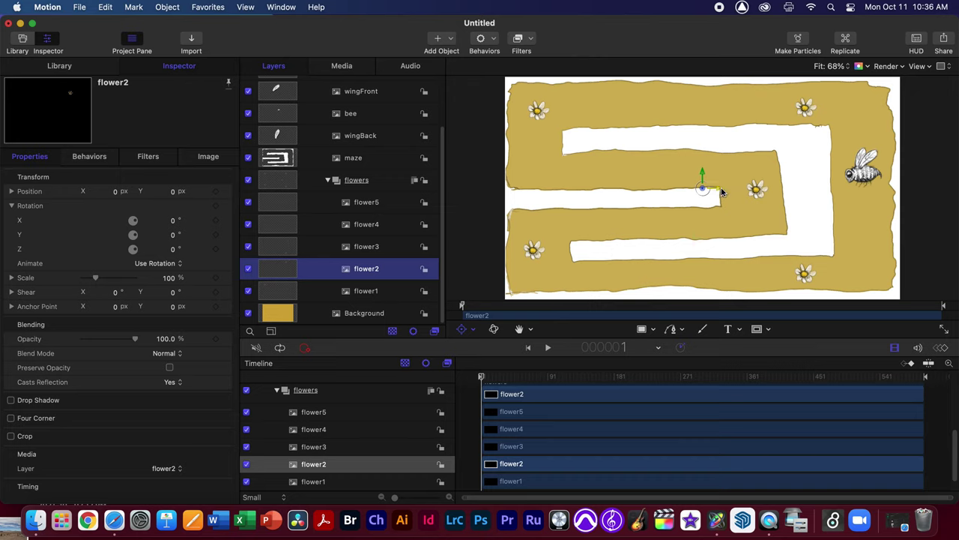
left_click_drag(720, 188, 816, 98)
left_click(344, 247)
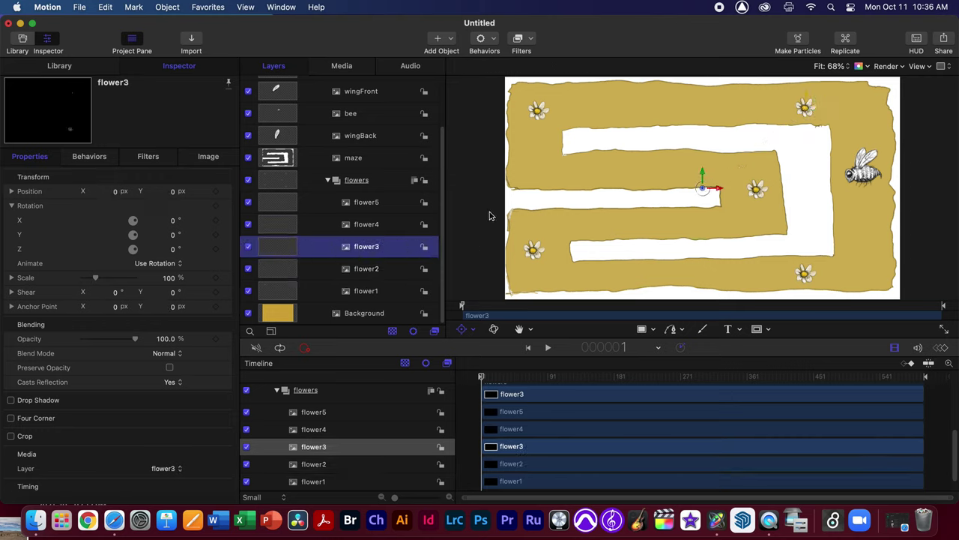
left_click_drag(721, 189, 820, 216)
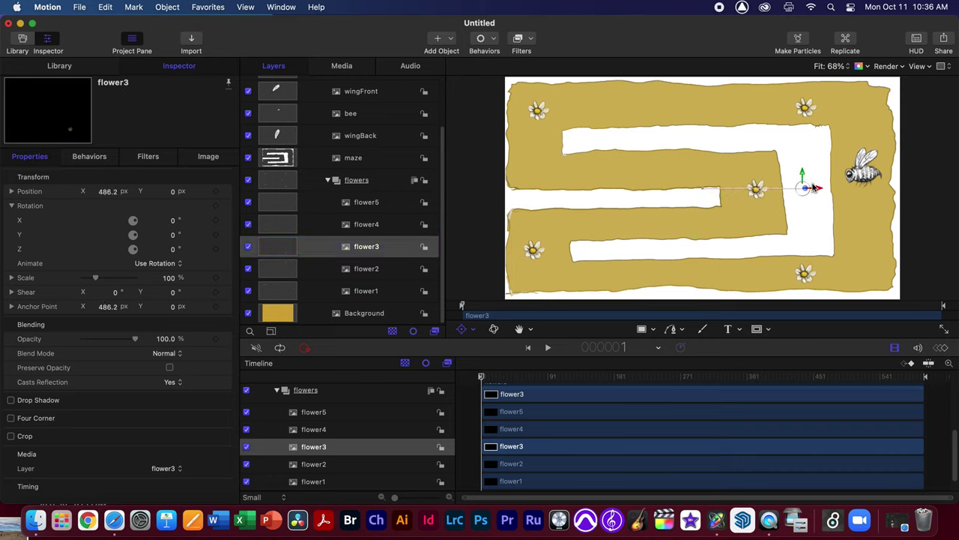
left_click_drag(805, 176, 805, 271)
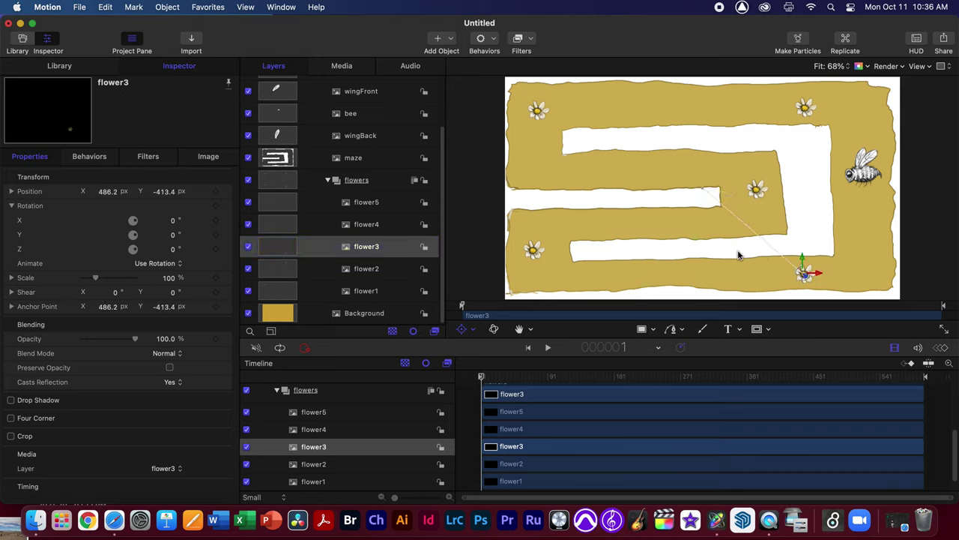
Move flower4's anchor point onto its flower at about X -813 px, Y -303 px, and flower5's to about X 259 px, Y 0 px
left_click(355, 224)
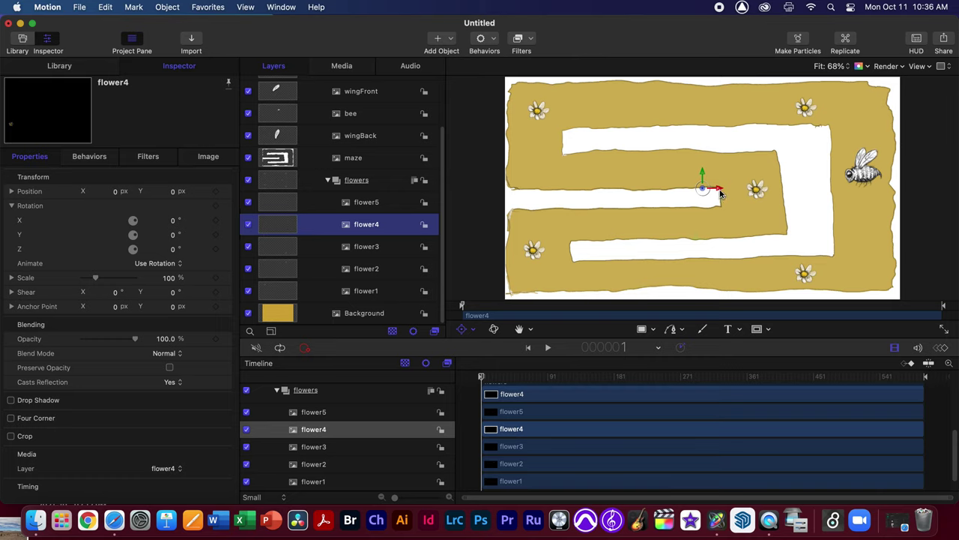
left_click_drag(718, 188, 548, 255)
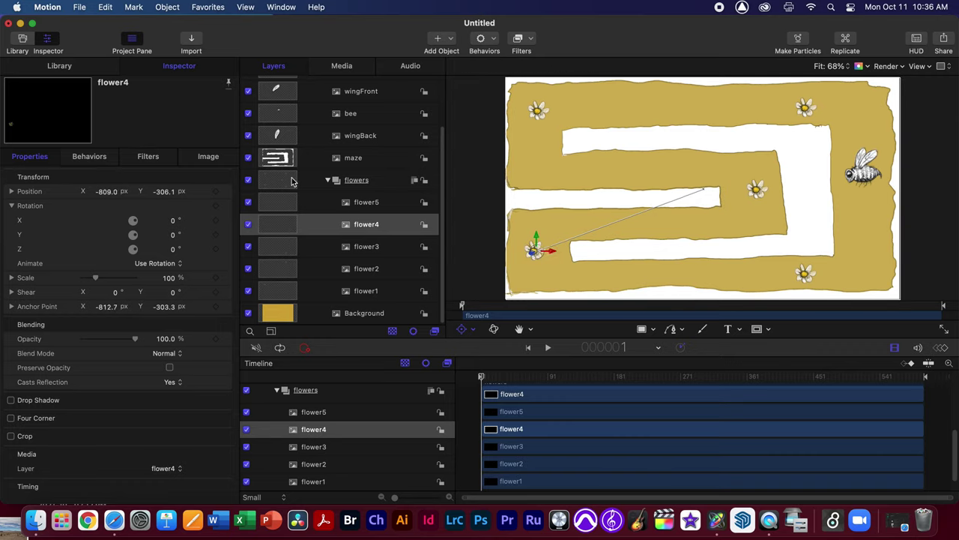
left_click(373, 202)
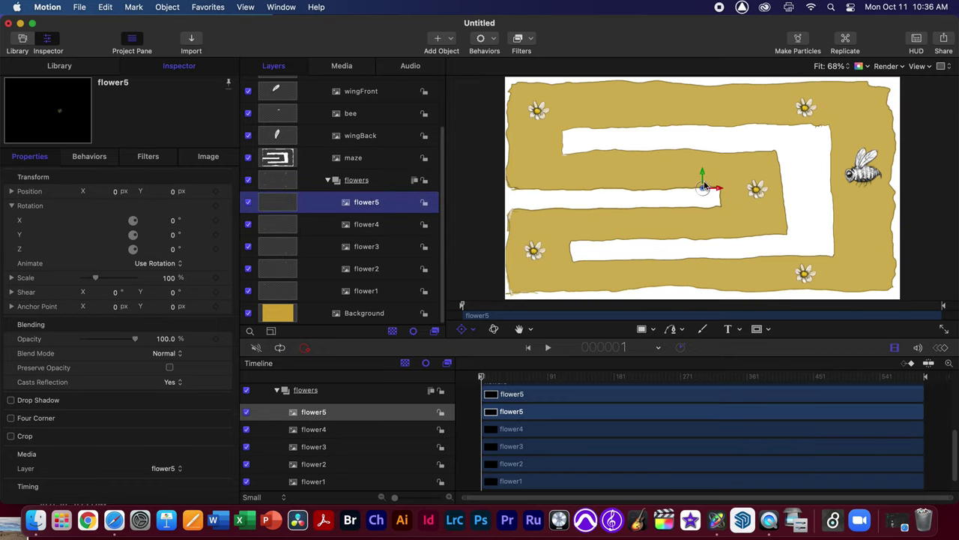
left_click_drag(719, 192, 775, 189)
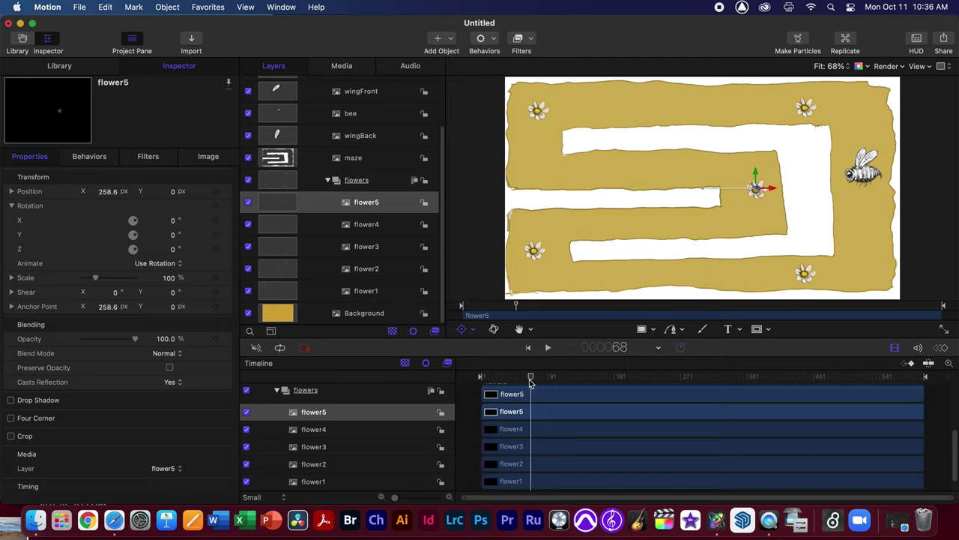
Switch back to the Transform tool, nudge flower5 slightly upward on the canvas and clear the selection
left_click(469, 331)
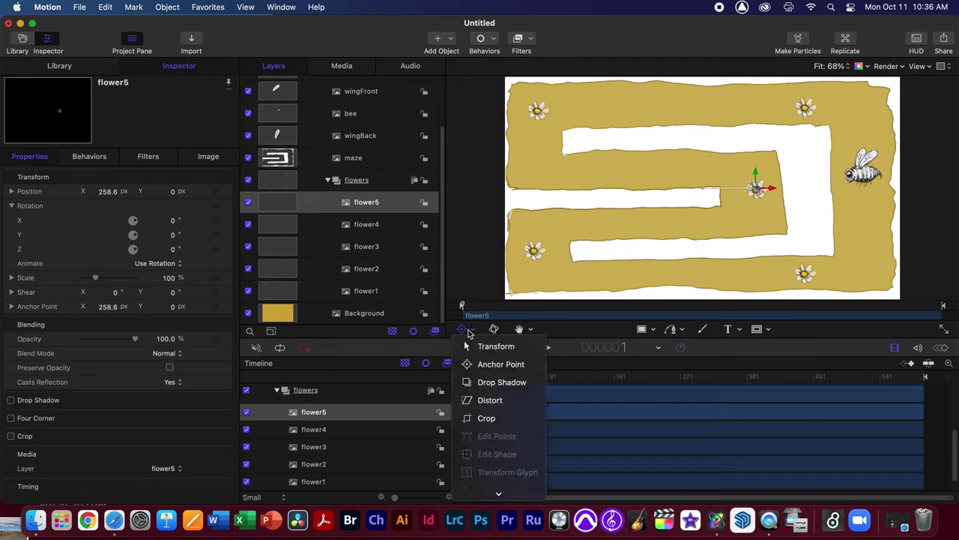
left_click(480, 350)
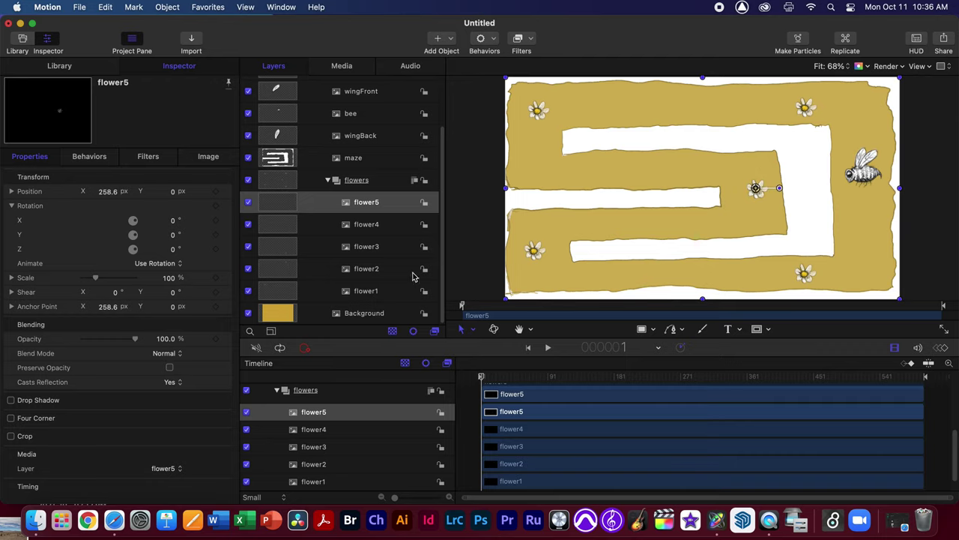
left_click_drag(527, 255, 525, 252)
left_click(477, 265)
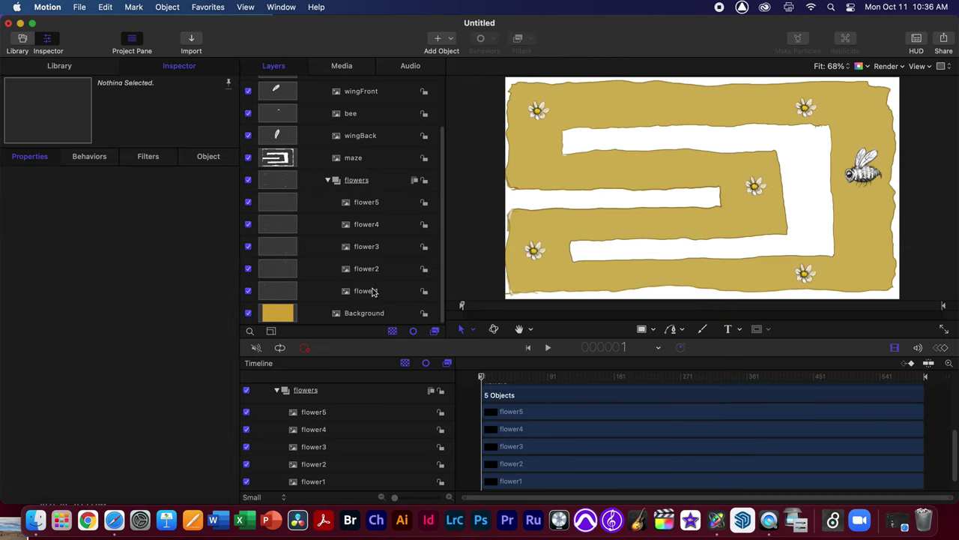
Try rotating flower3 about 10° around Z to check its anchor point, and undo the rotation
left_click(373, 292)
left_click(366, 246)
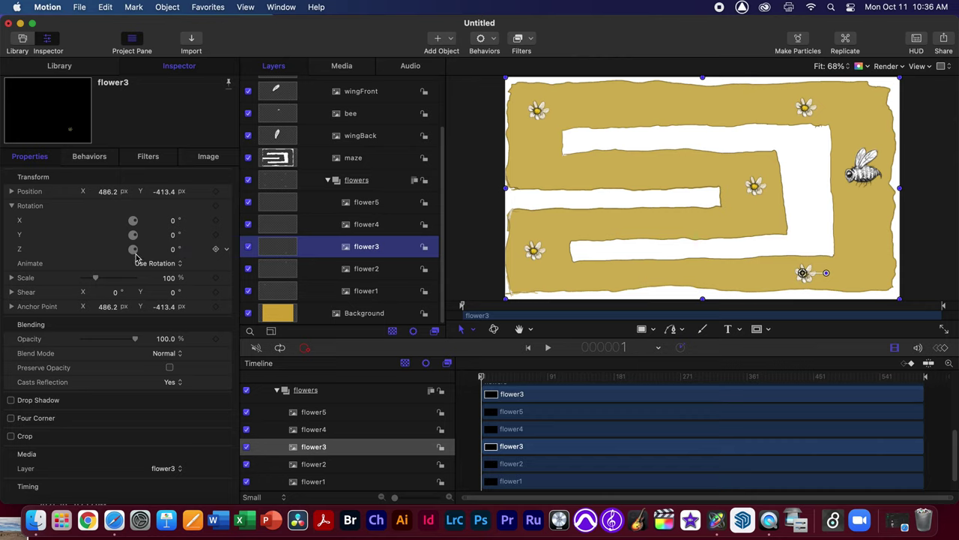
left_click_drag(134, 249, 138, 249)
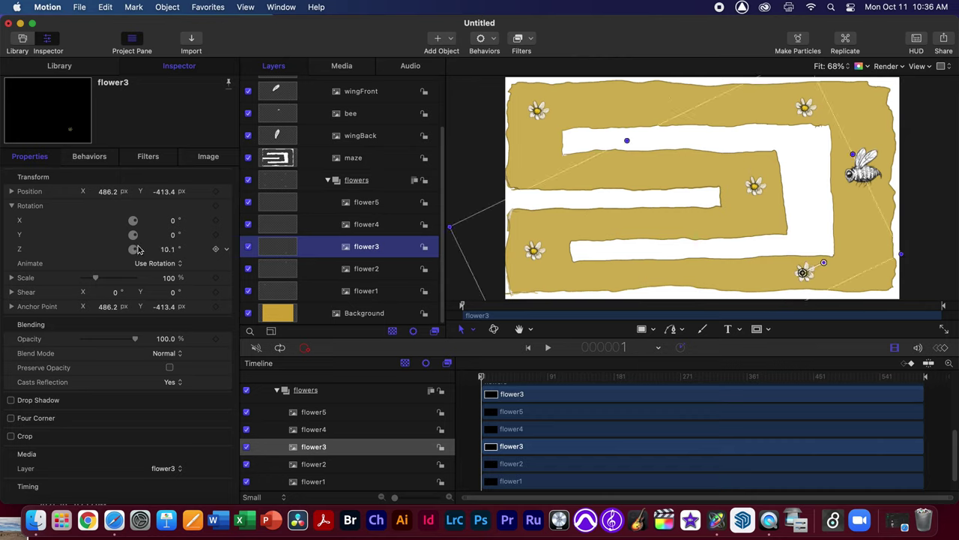
key("super+z")
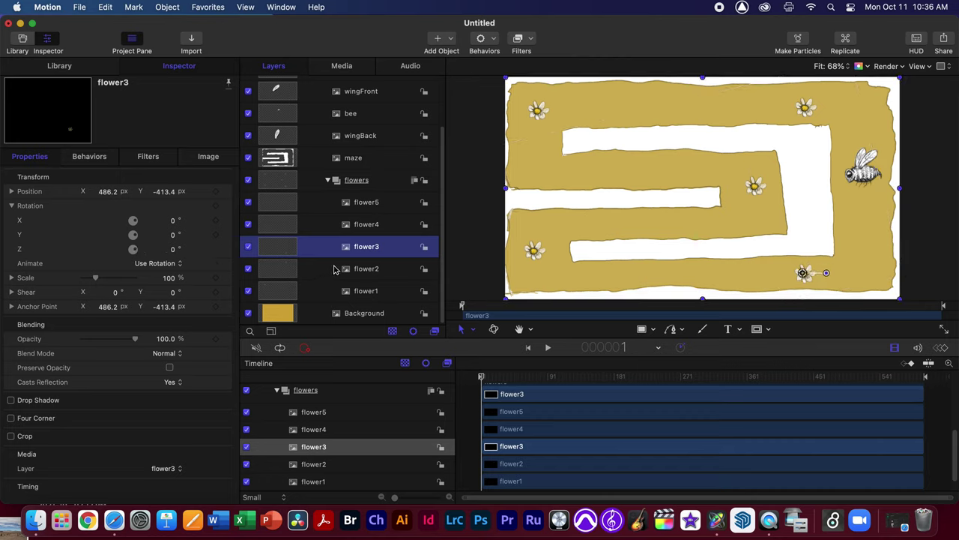
Add a Spin behavior from Basic Motion to flower1 and set its spin rate to 300°
left_click(371, 293)
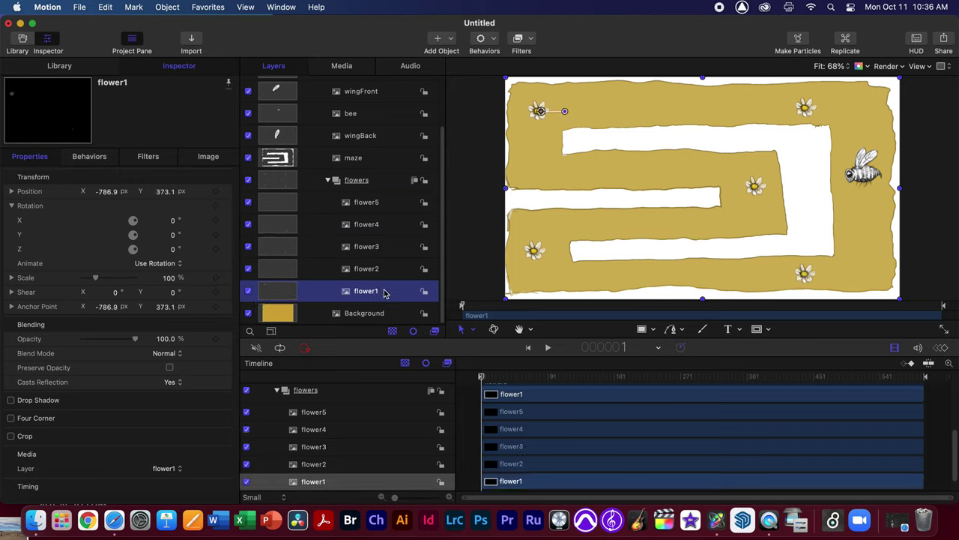
left_click(497, 42)
mouse_move(525, 108)
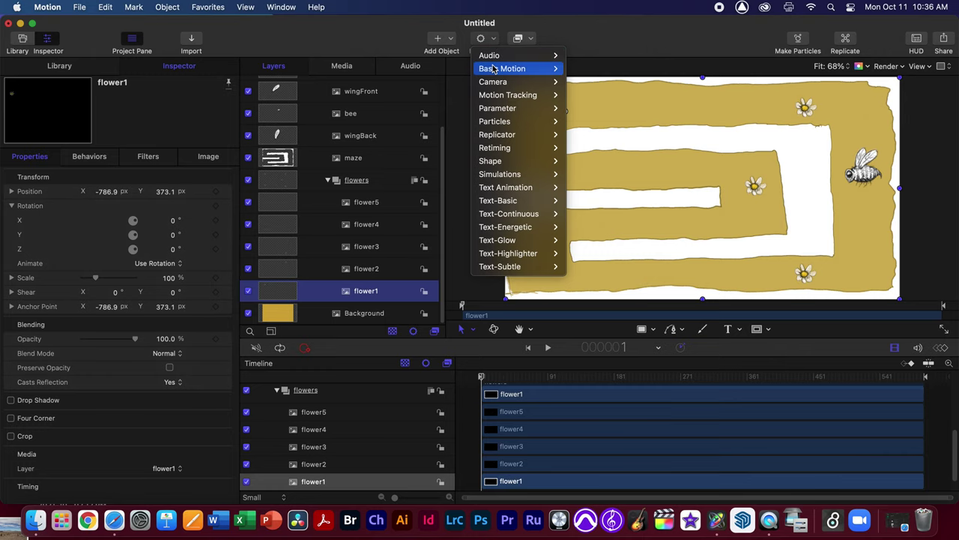
mouse_move(495, 69)
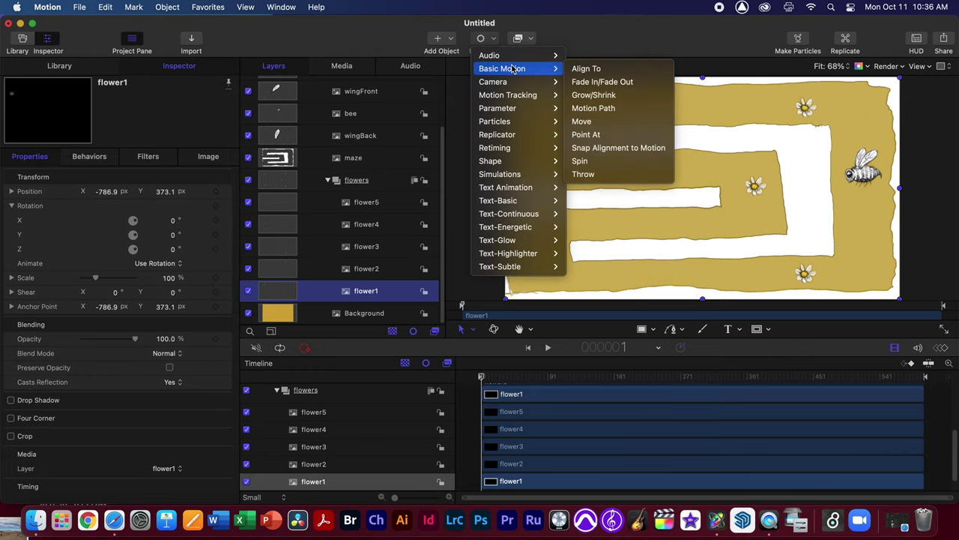
left_click(596, 164)
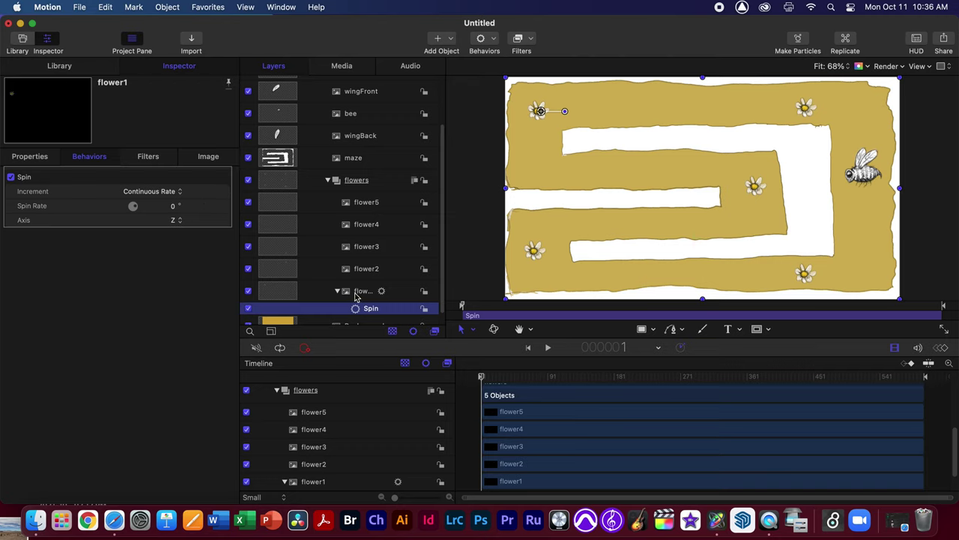
left_click(174, 209)
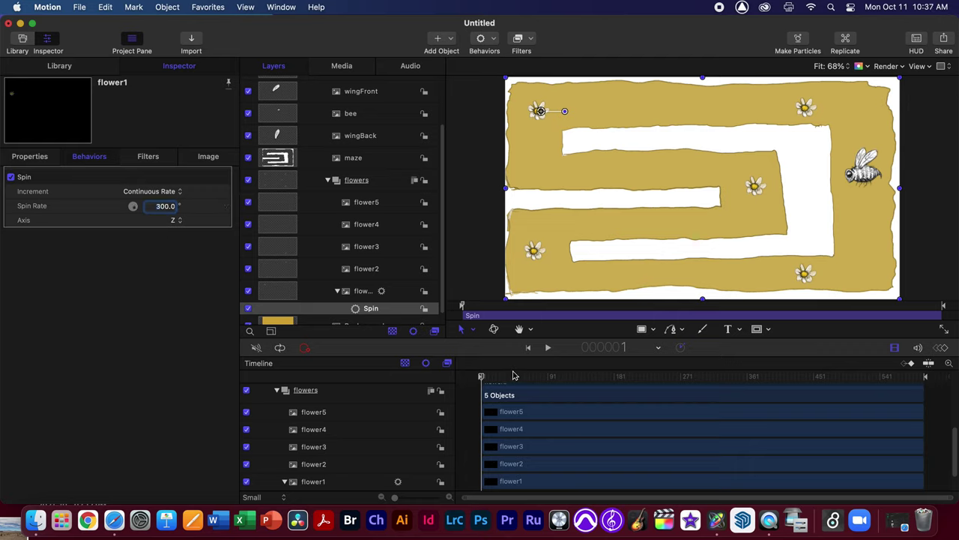
Play the project to check flower1's spin, toggling Show Overlays during playback, and return the playhead to the first frame
key("space")
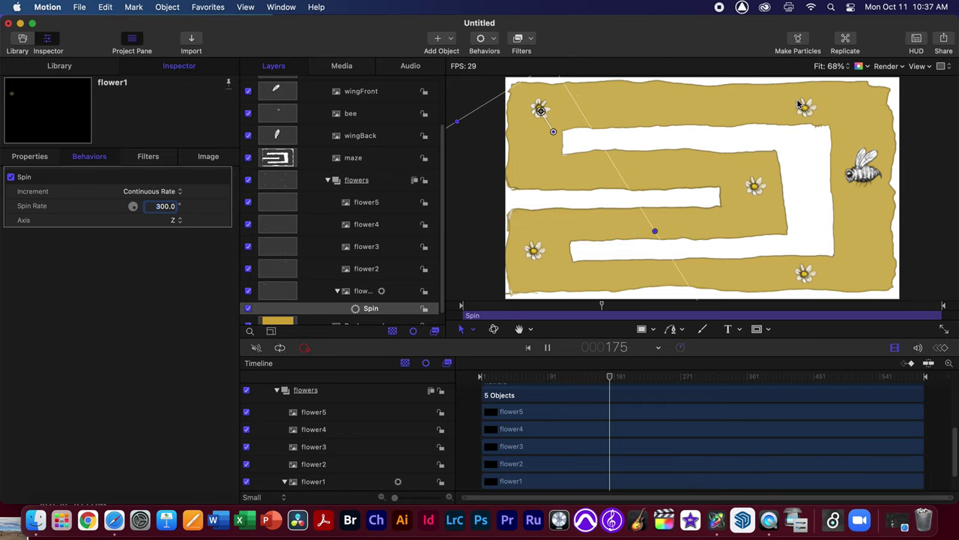
left_click(917, 66)
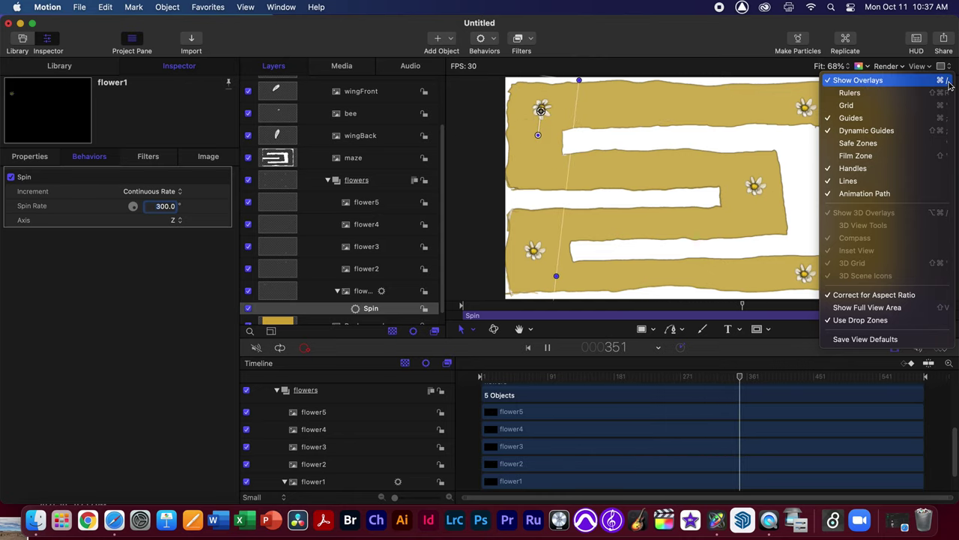
left_click(922, 80)
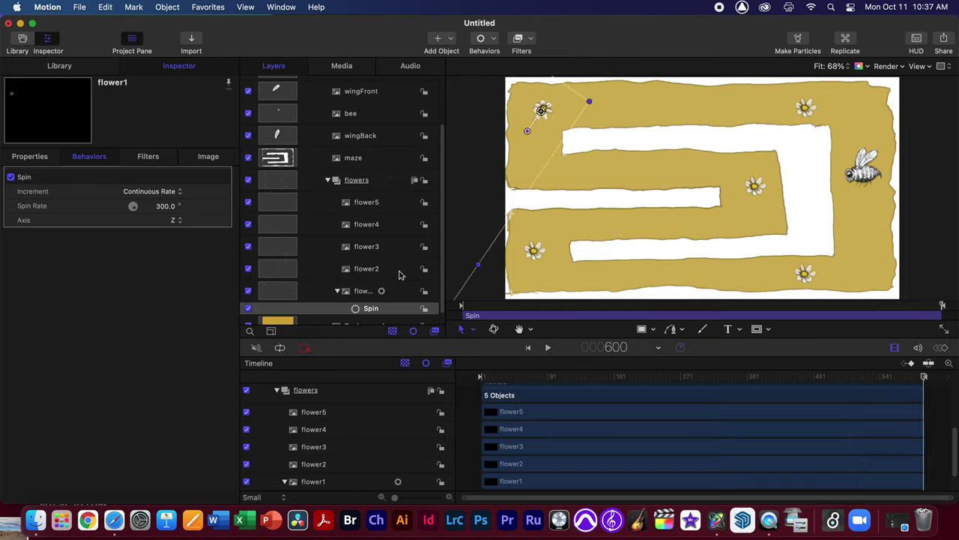
key("Home")
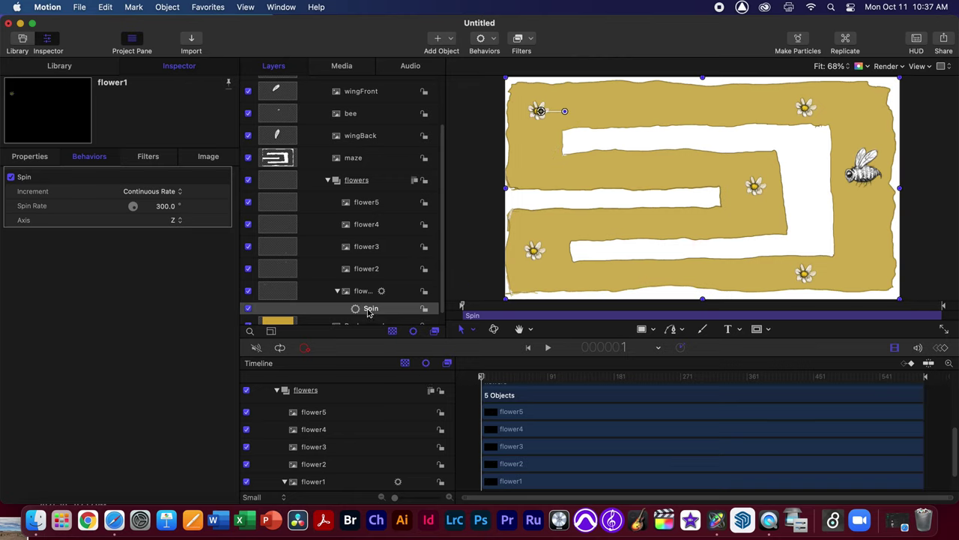
Copy flower1's Spin behavior onto flower2 and play the project to check that both flowers spin
left_click_drag(367, 313, 365, 272)
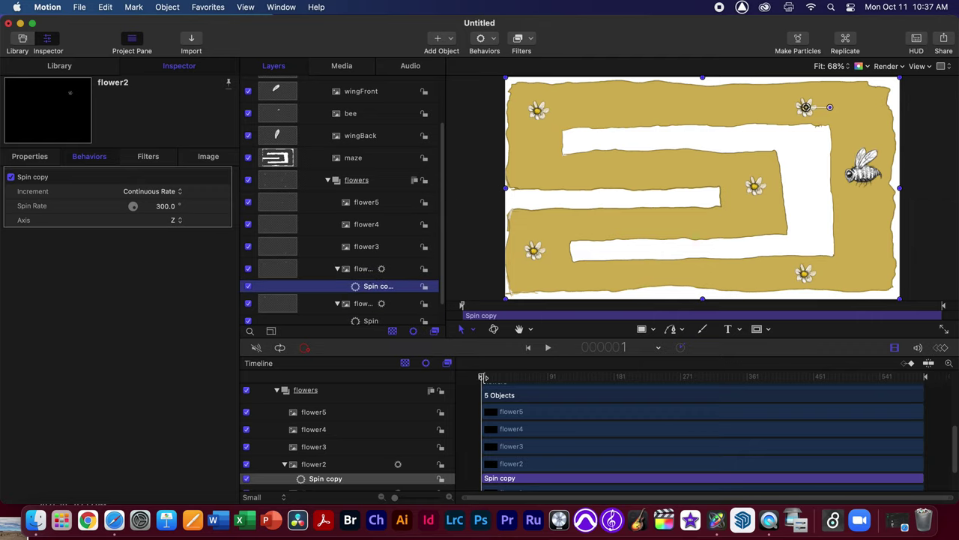
key("space")
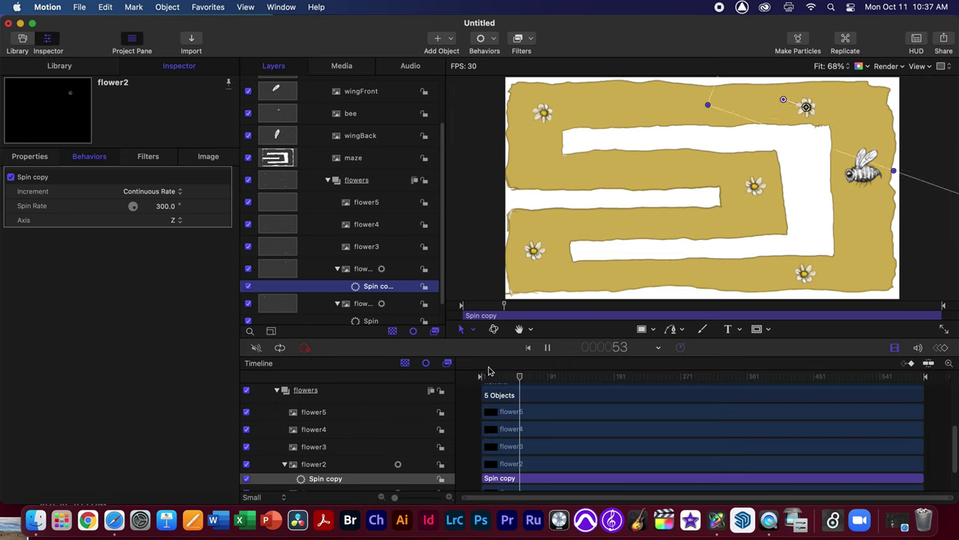
Copy the Spin behavior onto flower3, flower4 and flower5, collapse the flowers group and play the project from the first frame
key("space")
left_click_drag(372, 291, 361, 197)
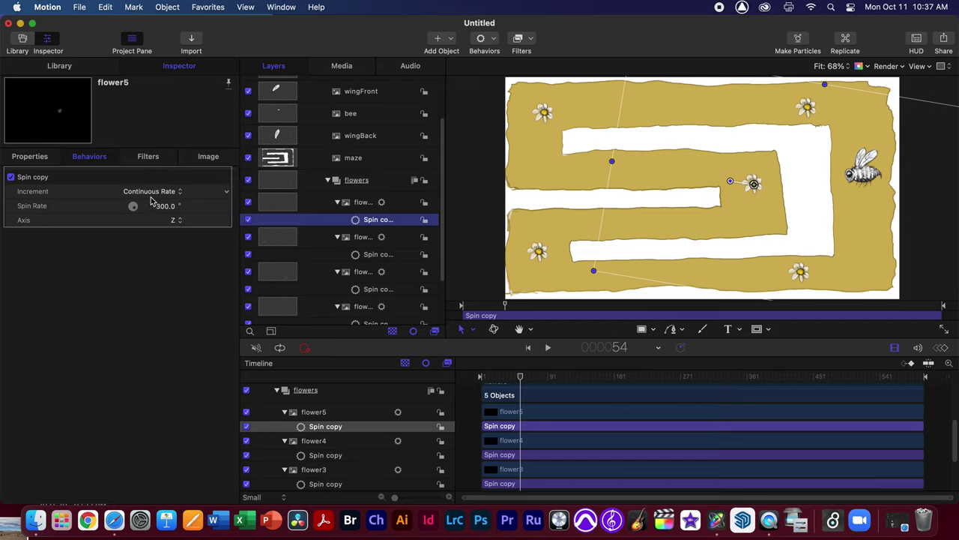
left_click(327, 181)
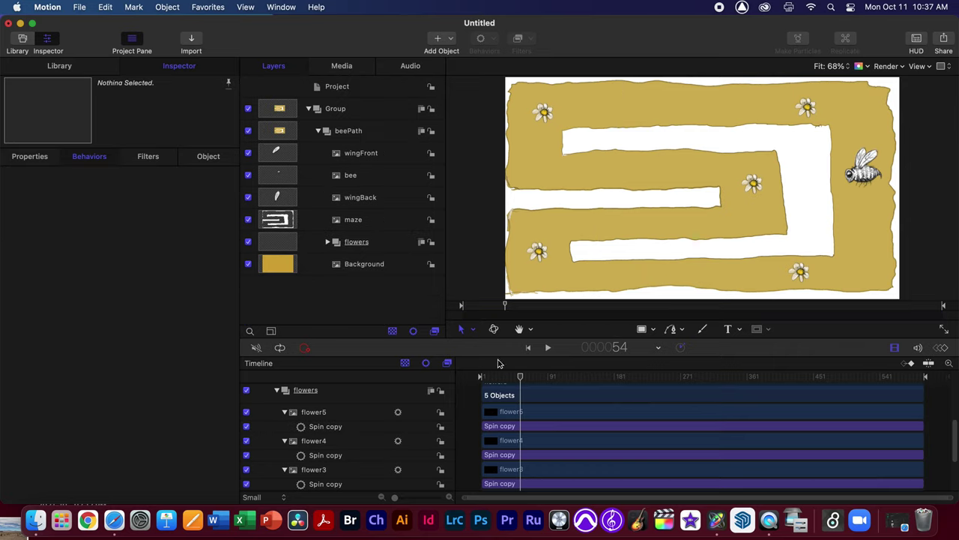
left_click(481, 376)
key("space")
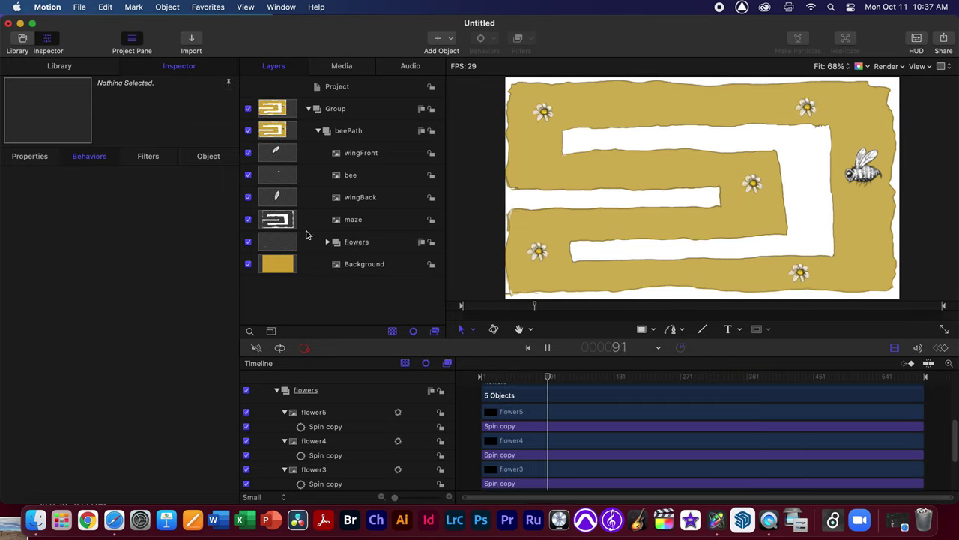
Lock the flowers group, Background and maze layers, and return the playhead to the first frame
left_click(429, 242)
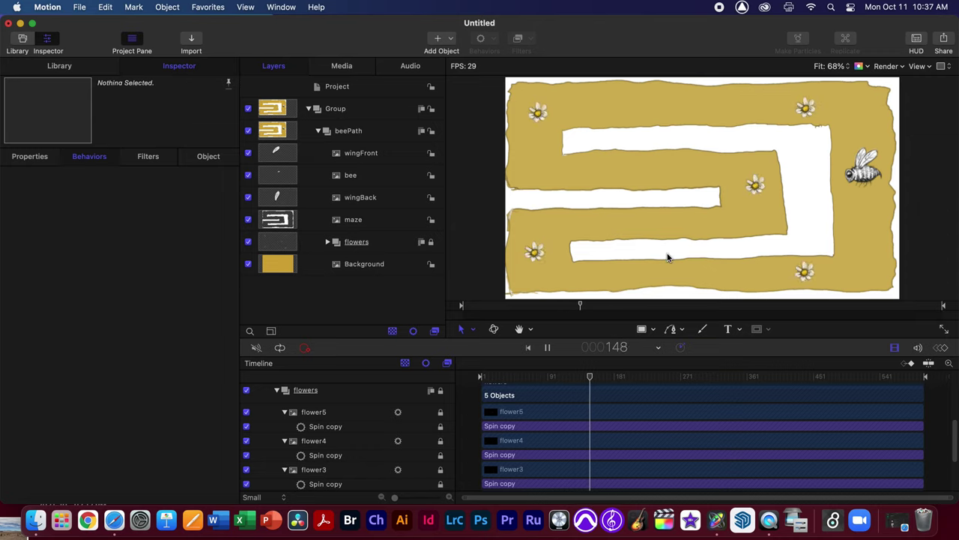
left_click(431, 265)
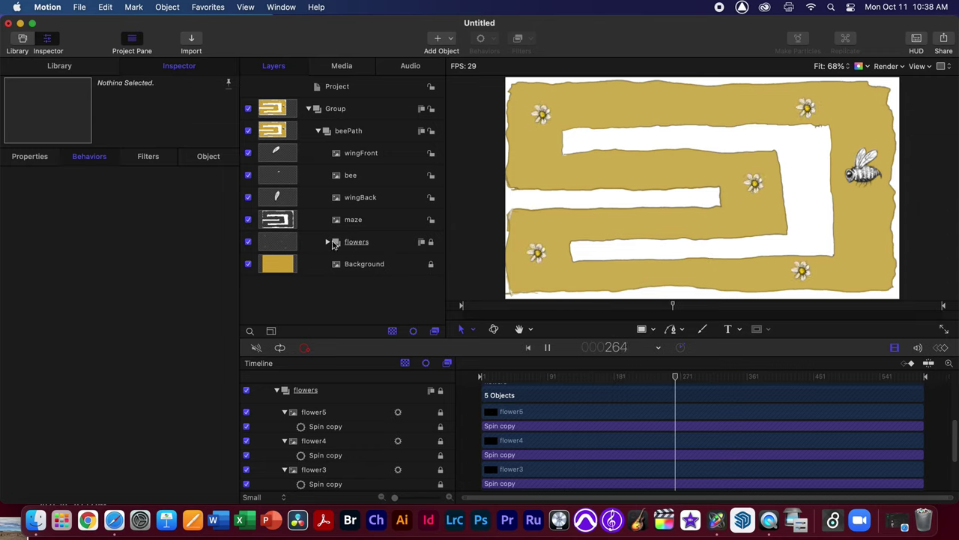
left_click(249, 264)
left_click(249, 264)
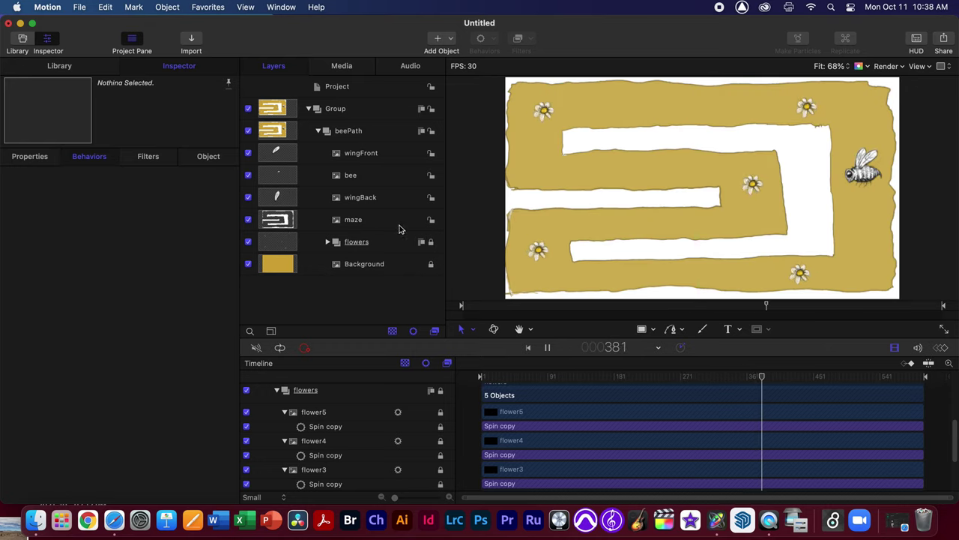
left_click(359, 220)
left_click_drag(563, 248, 493, 225)
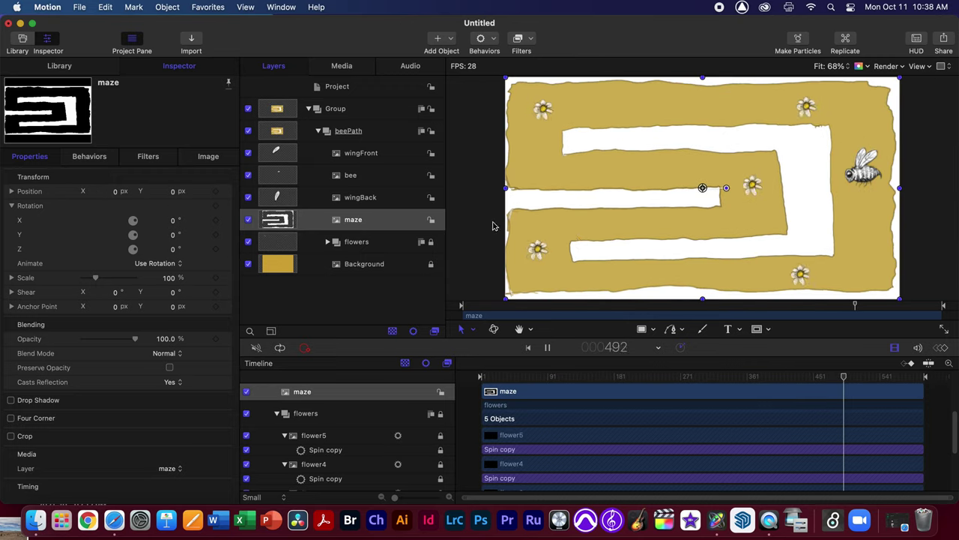
left_click(431, 220)
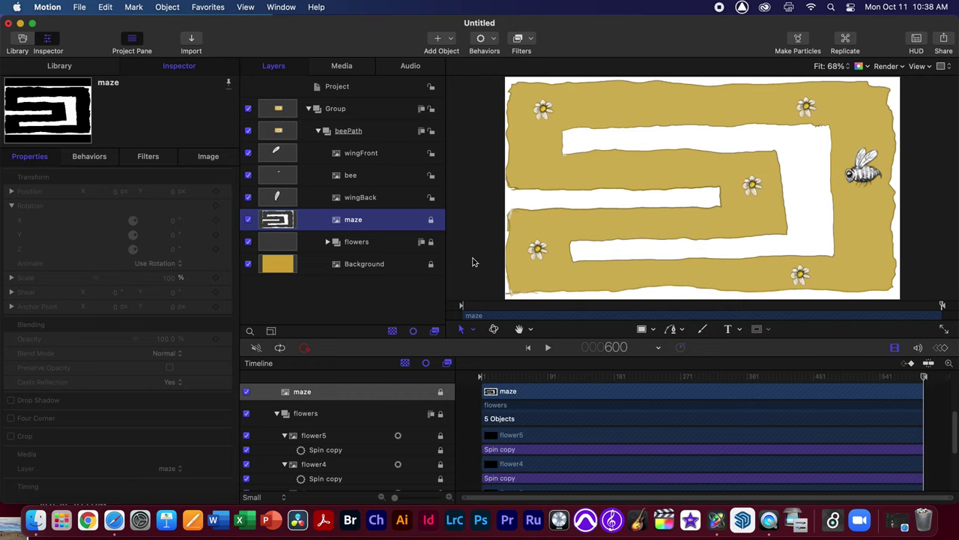
left_click_drag(534, 377, 457, 376)
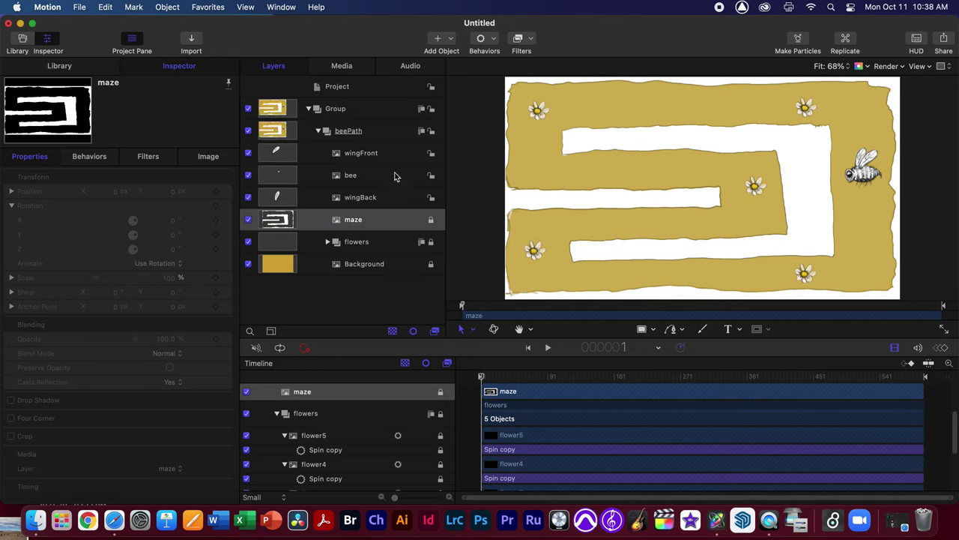
Reposition wingFront to about X 838, Y 98.5 px and wingBack to about X 769, Y 125.5 px on the bee
left_click(364, 155)
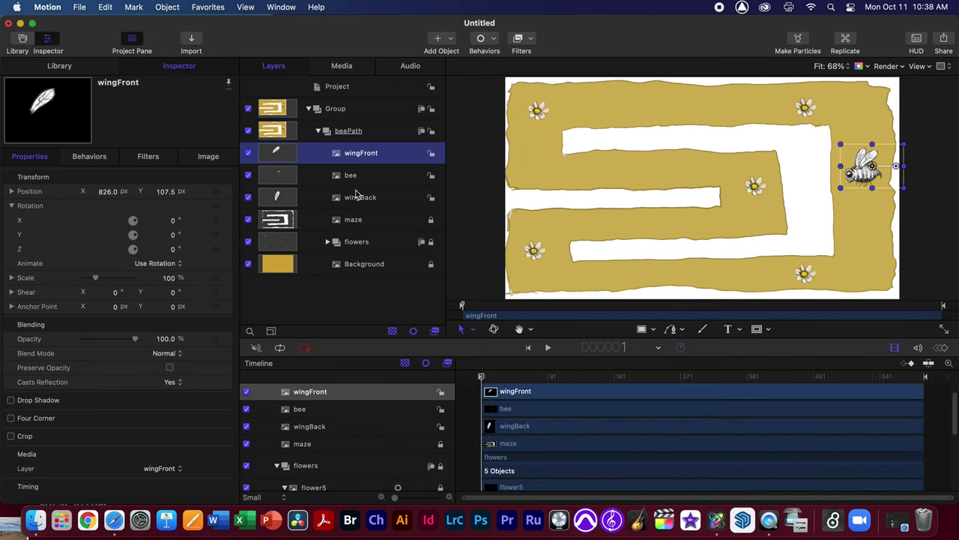
left_click(350, 177)
left_click(363, 198)
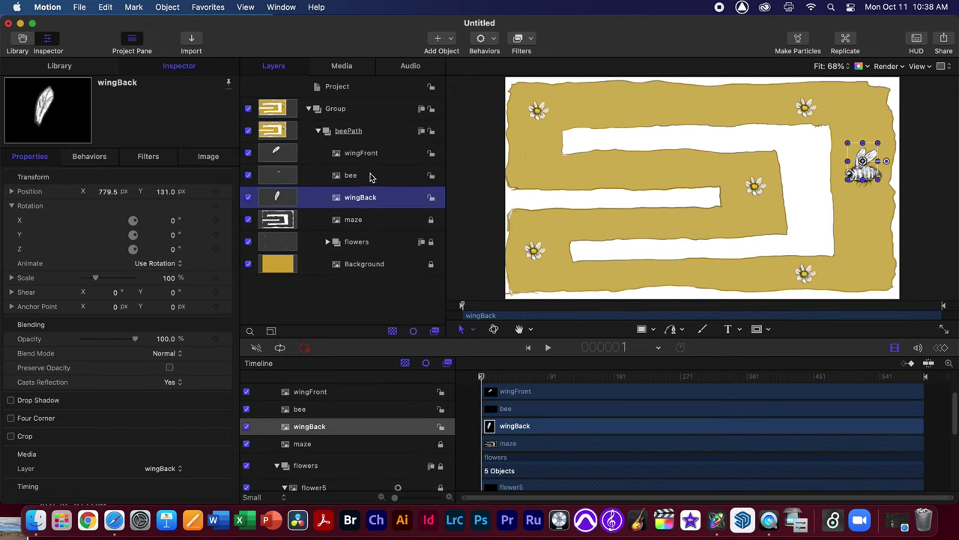
left_click(370, 176)
left_click(371, 157)
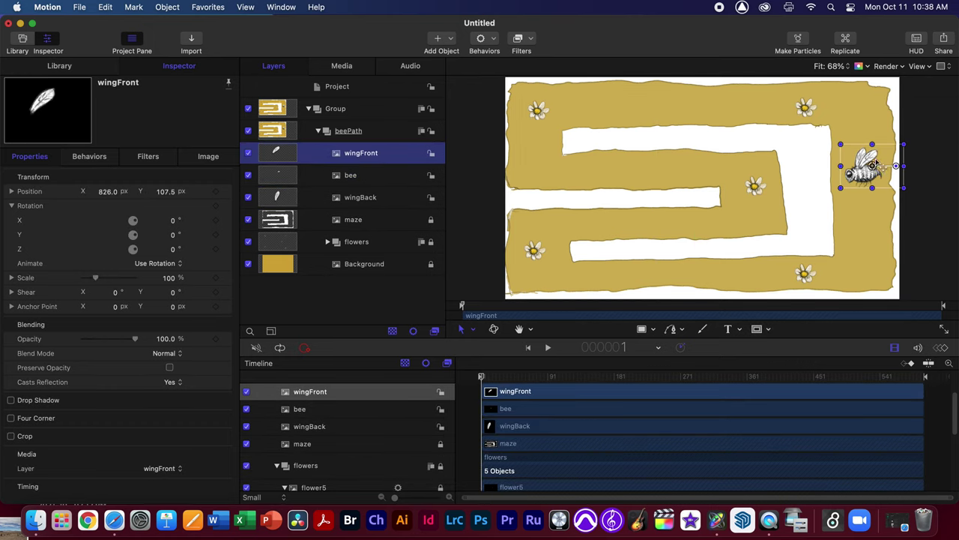
left_click_drag(892, 167, 869, 159)
left_click(378, 195)
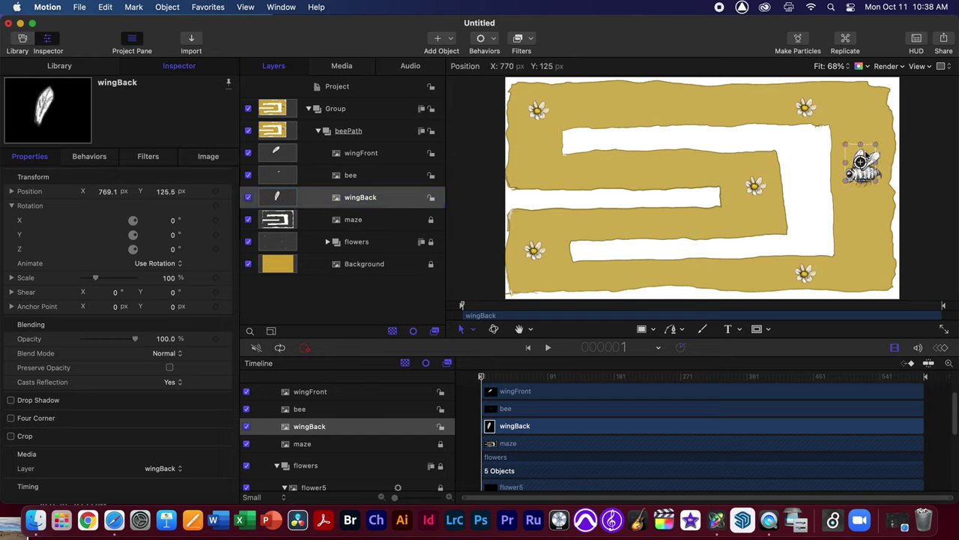
left_click(389, 176)
Group wingFront, bee and wingBack under the name "Enitire Bee" and collapse the group
left_click(373, 153)
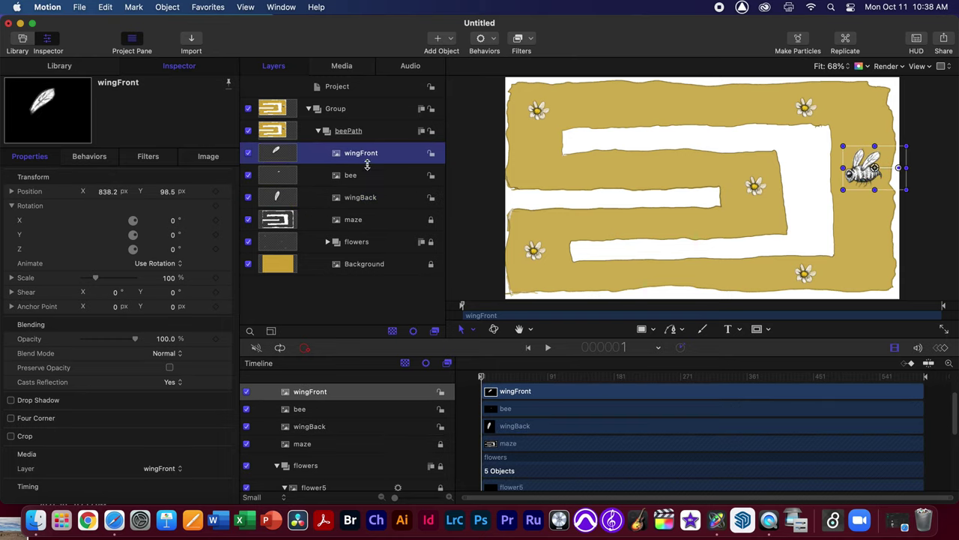
left_click(361, 200, "shift")
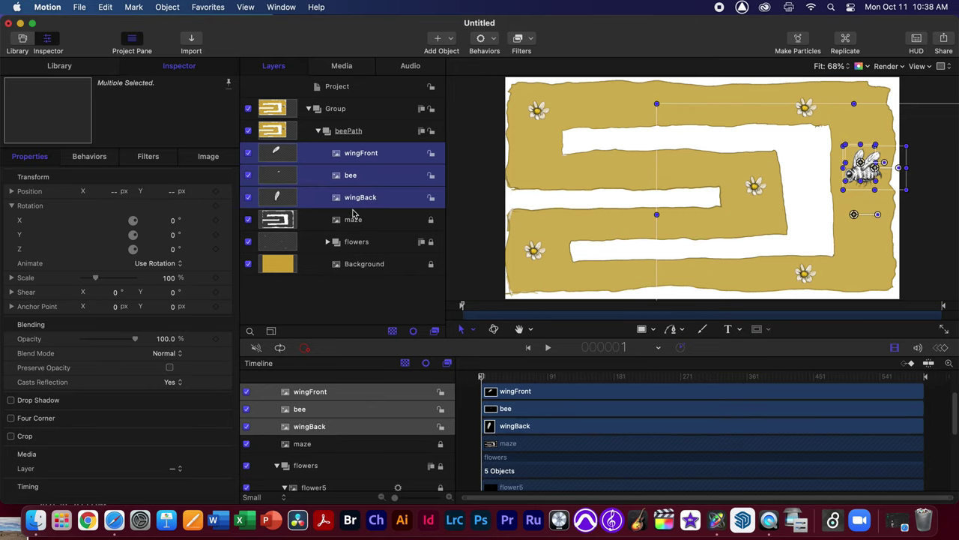
right_click(364, 192)
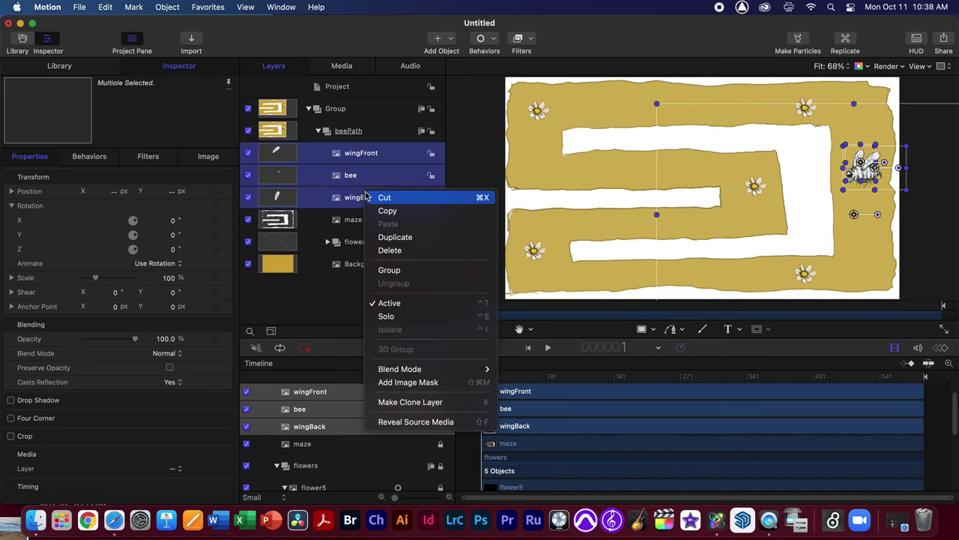
left_click(404, 272)
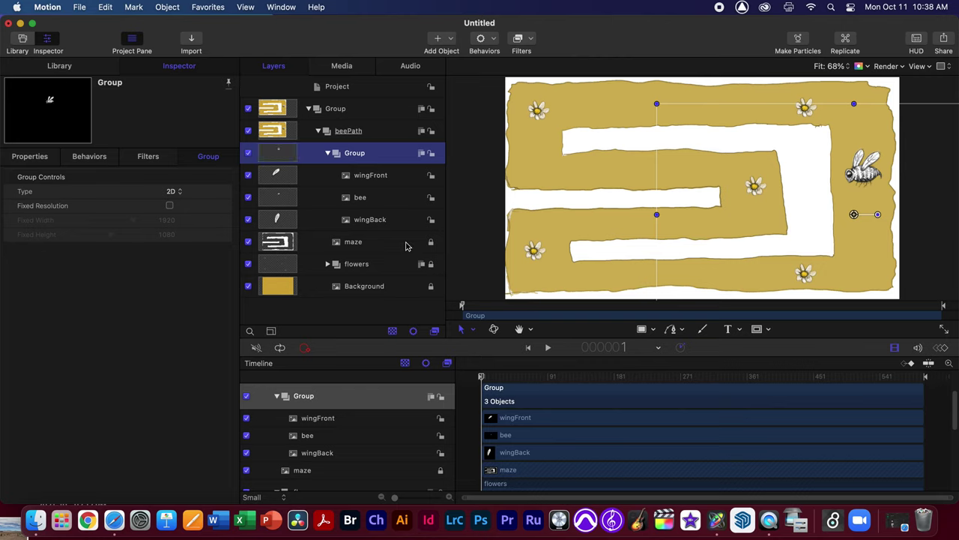
double_click(358, 154)
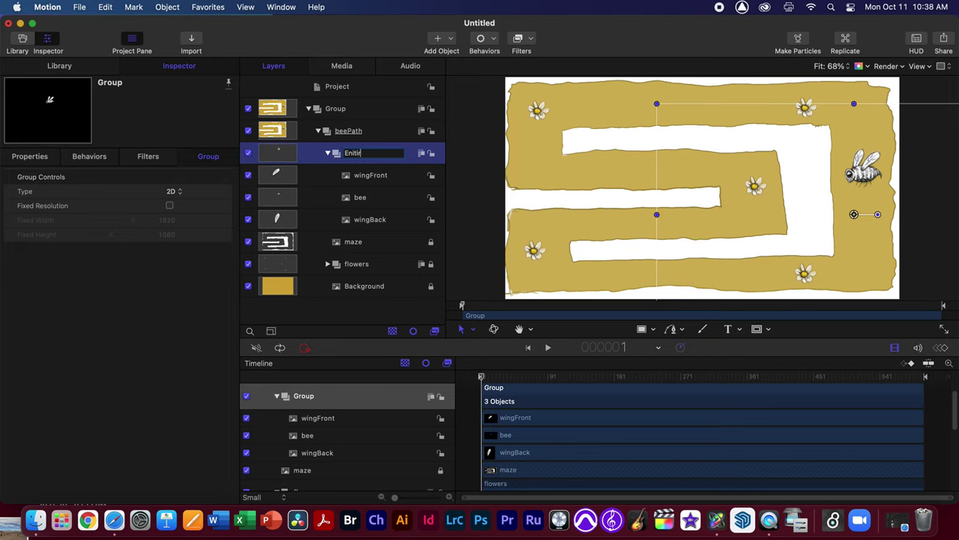
type("Enitire Bee")
key("Return")
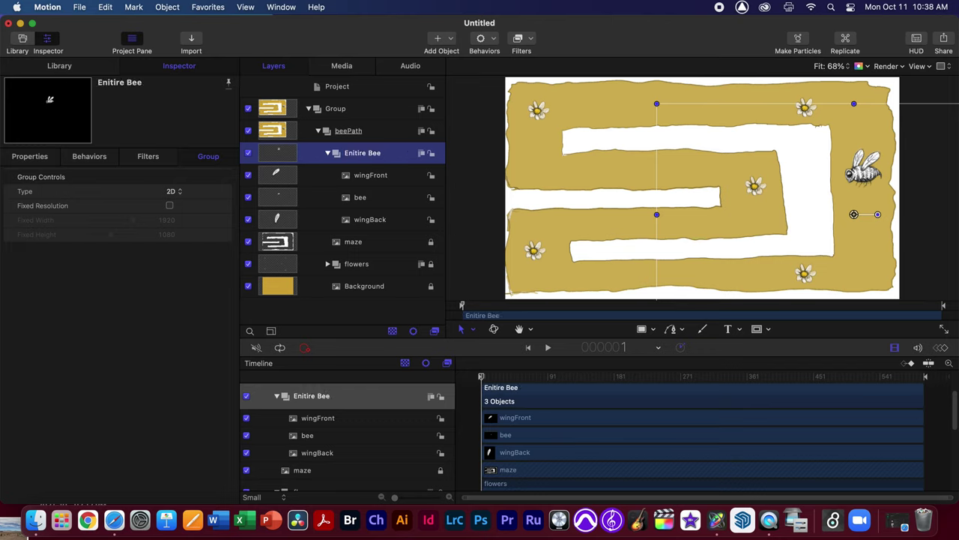
left_click(328, 153)
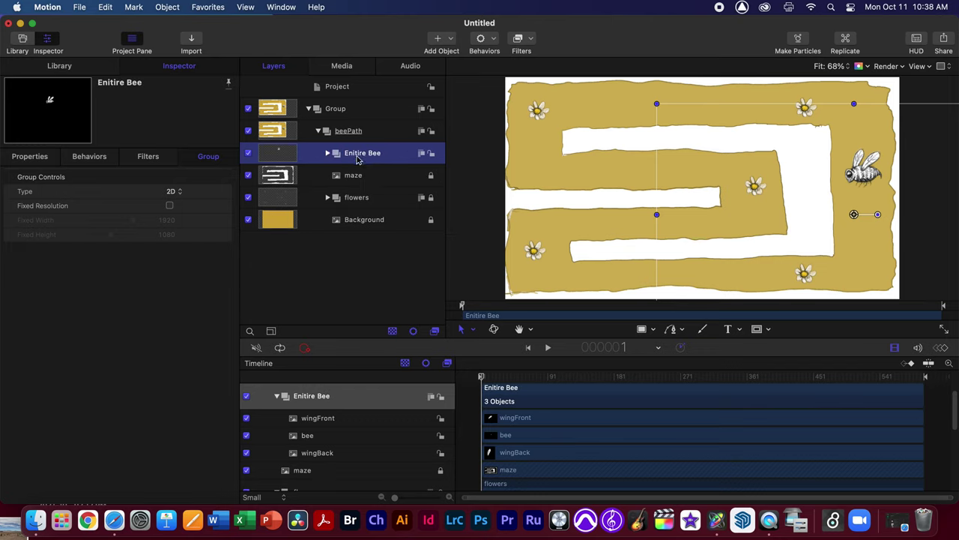
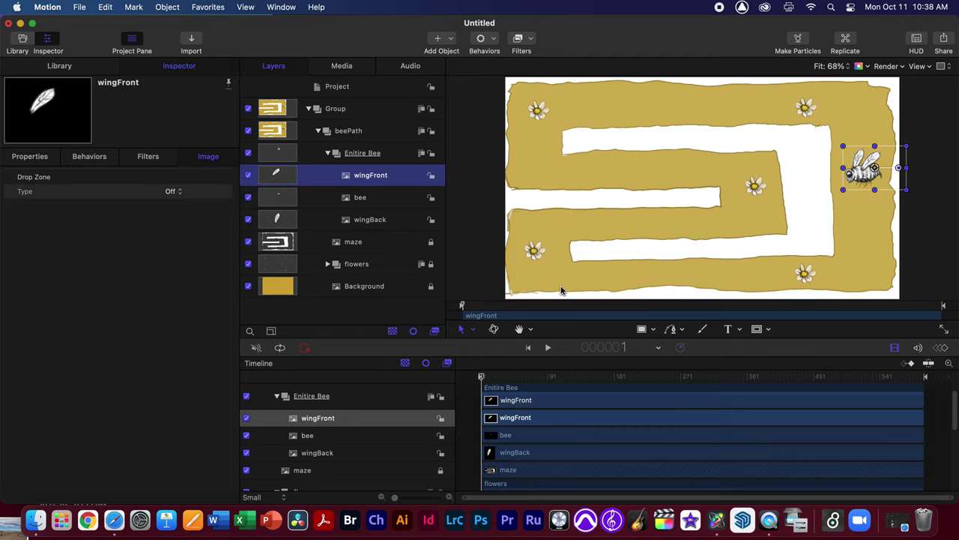
Move the anchor points of wingFront and wingBack to where each wing attaches to the bee's body
left_click(477, 331)
left_click(491, 359)
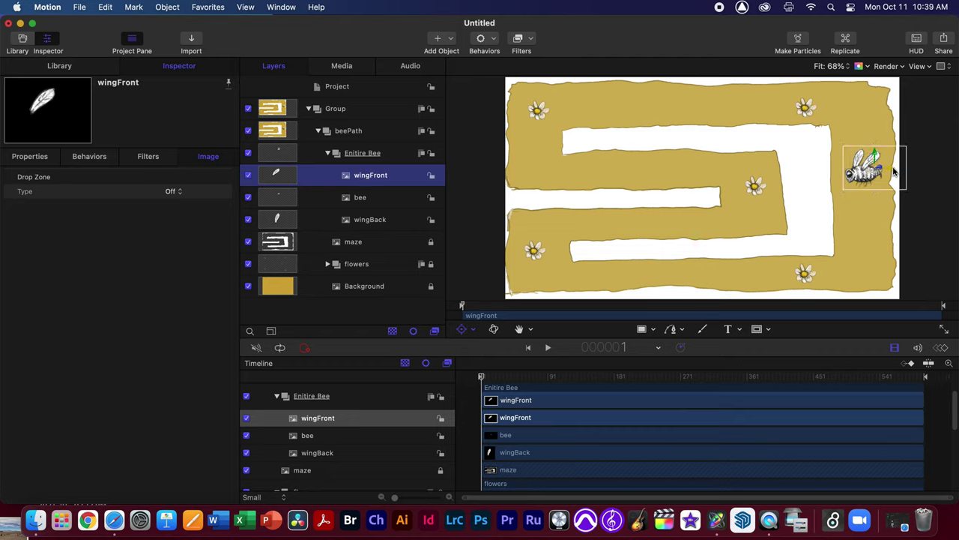
left_click_drag(893, 173, 871, 165)
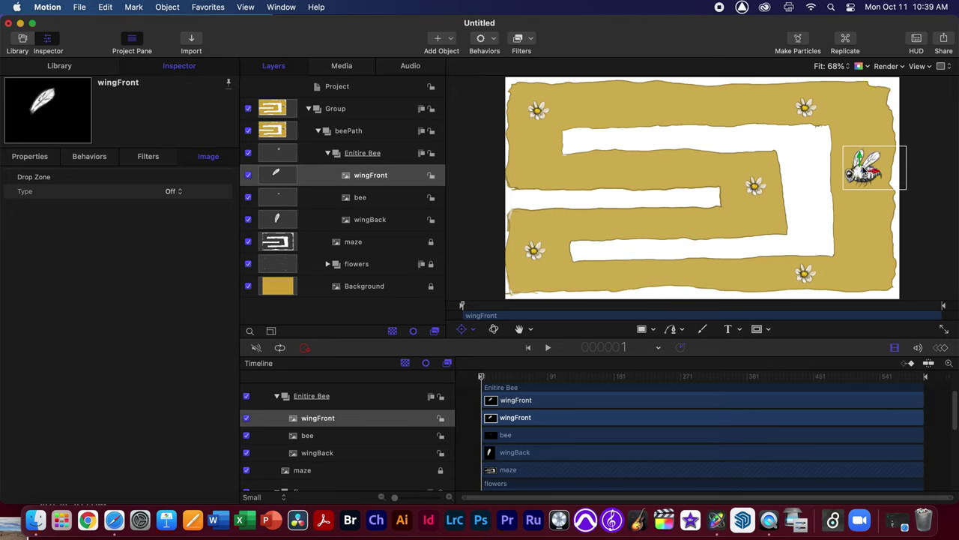
left_click(397, 219)
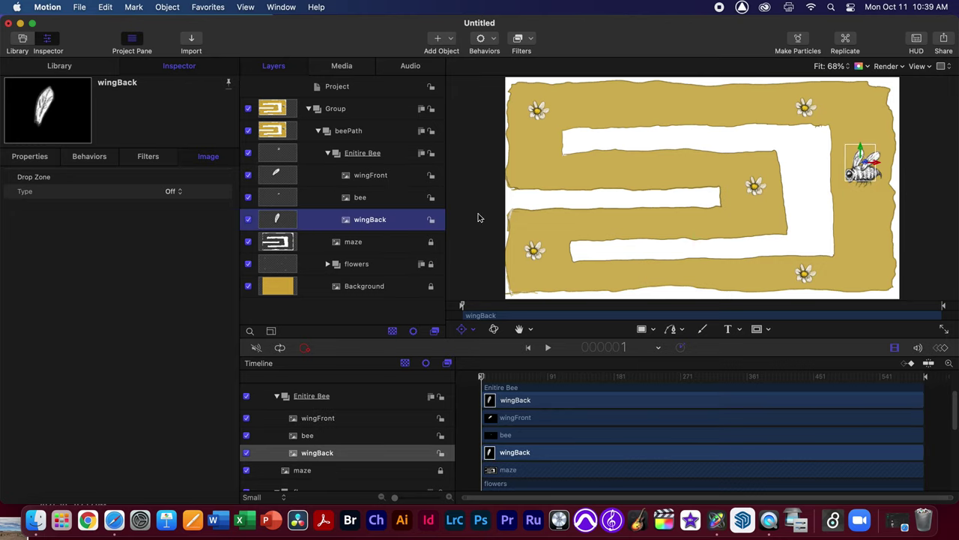
left_click_drag(858, 157, 872, 174)
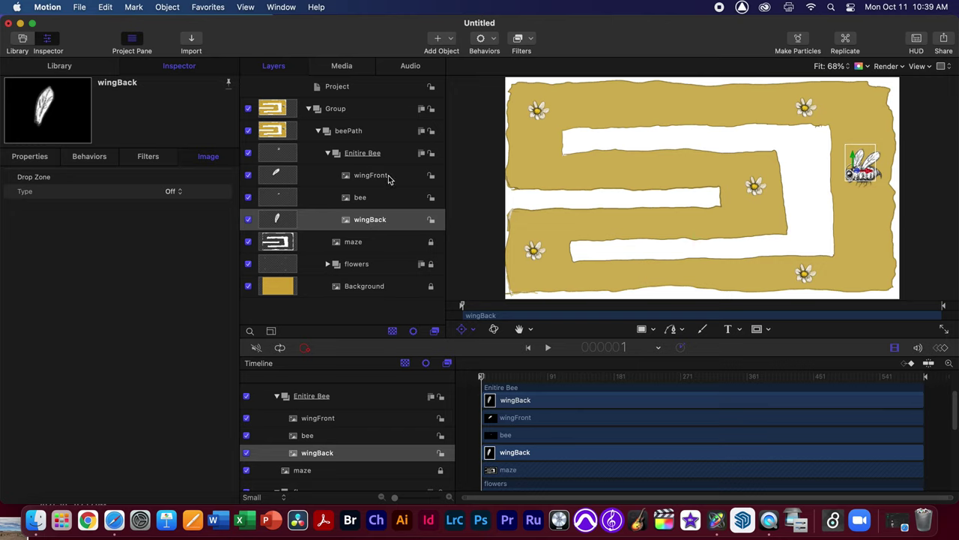
Add an Oscillate parameter behavior to wingBack and apply it to Rotation Z
left_click(495, 40)
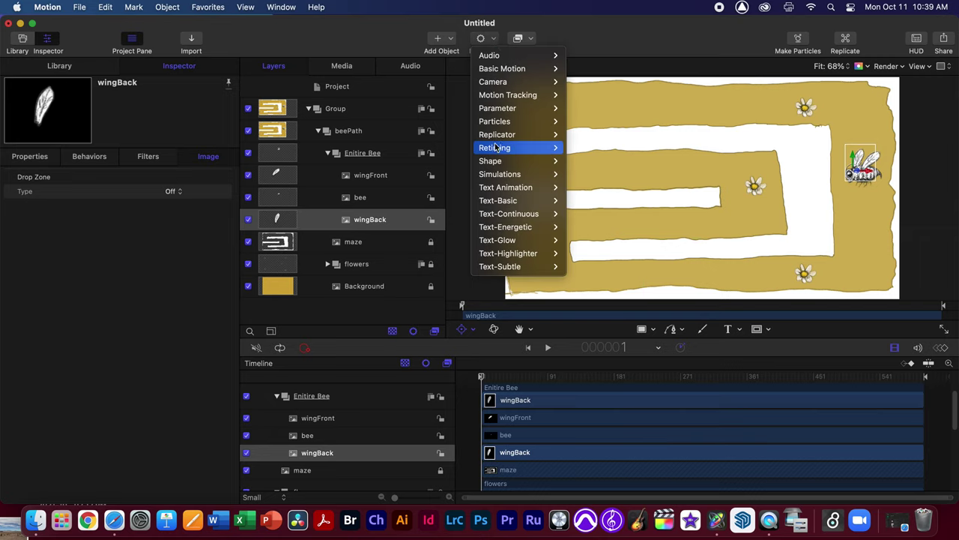
mouse_move(496, 132)
mouse_move(517, 108)
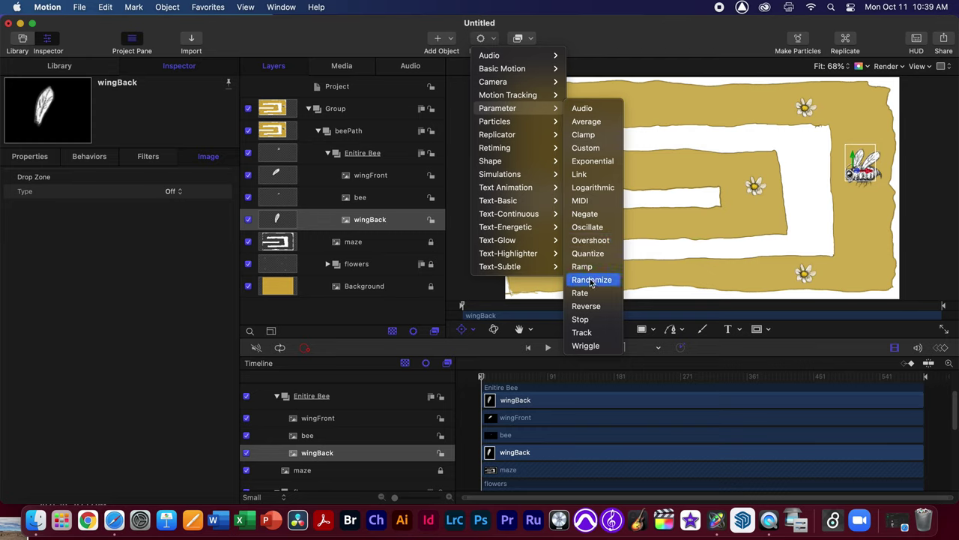
left_click(603, 230)
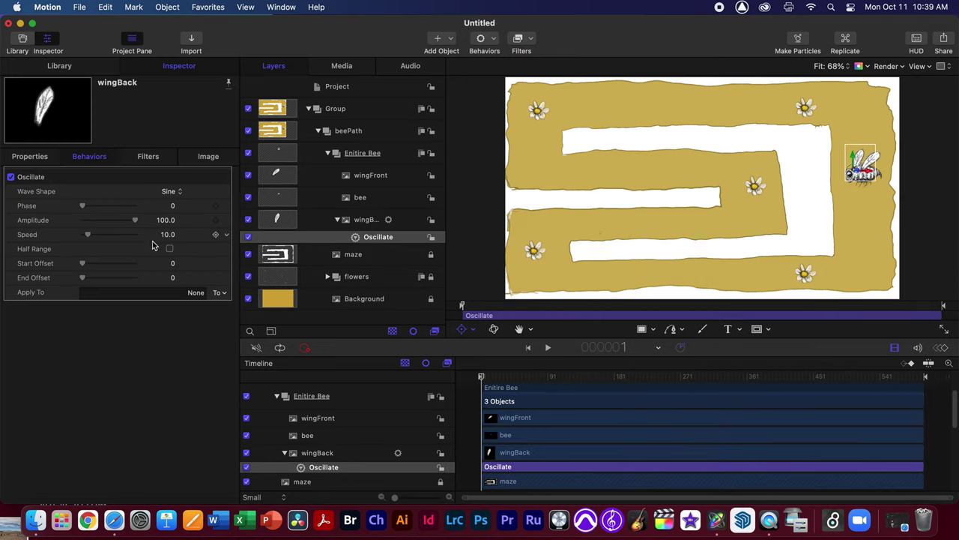
left_click(226, 297)
mouse_move(234, 306)
mouse_move(294, 306)
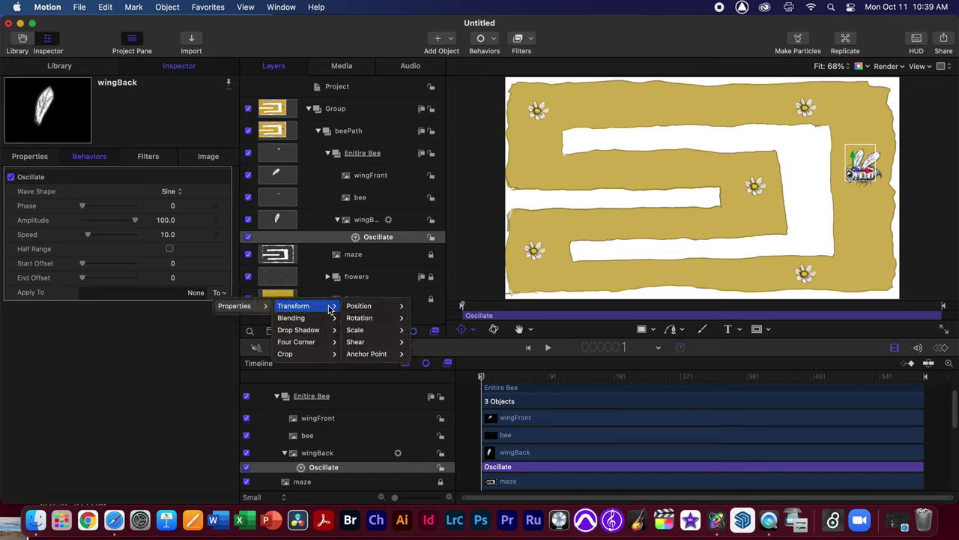
mouse_move(359, 318)
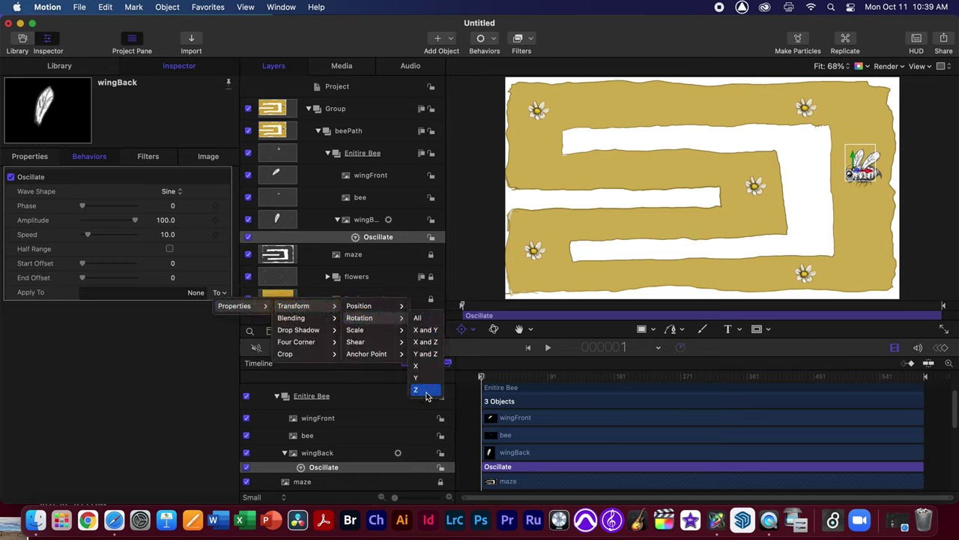
left_click(425, 390)
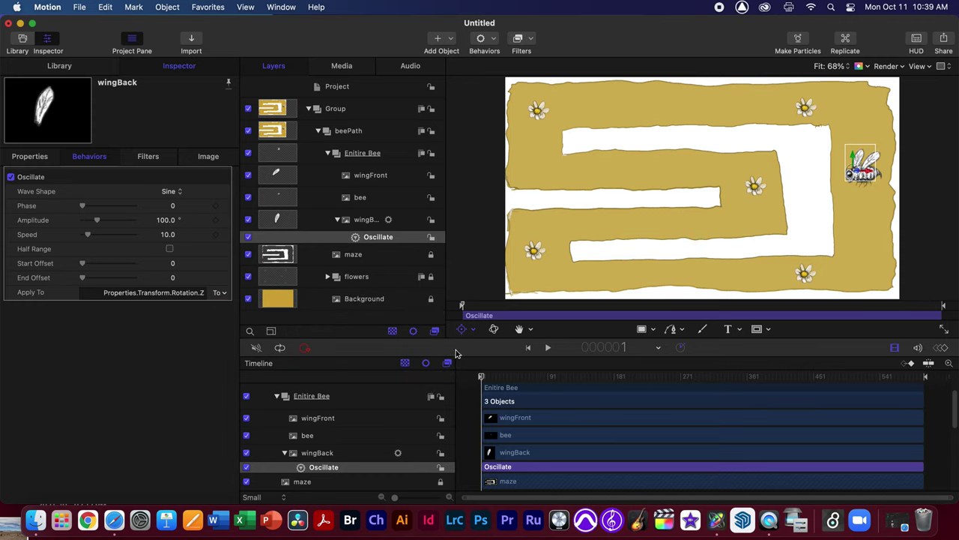
Set wingBack's Oscillate amplitude to 20° and speed to 200, and play the project to check the flapping
key("space")
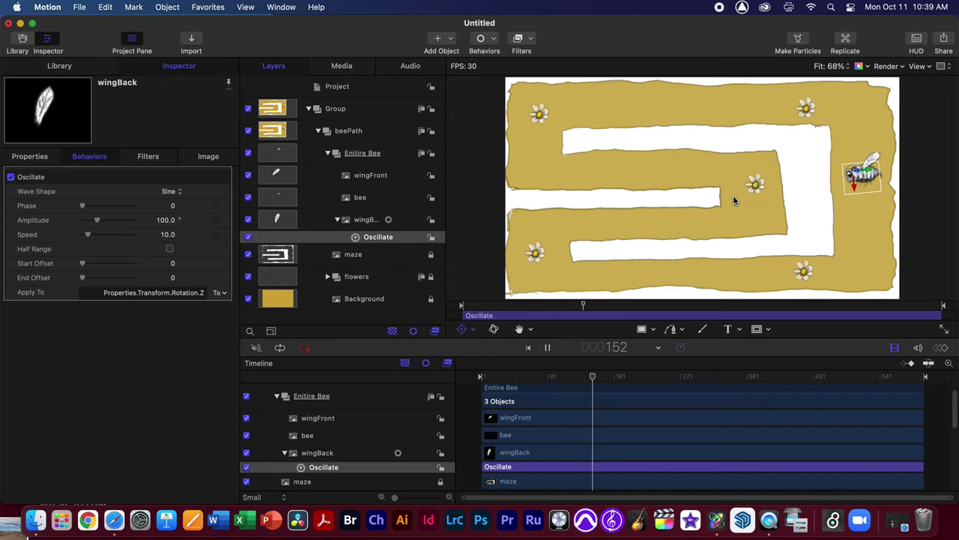
left_click(166, 220)
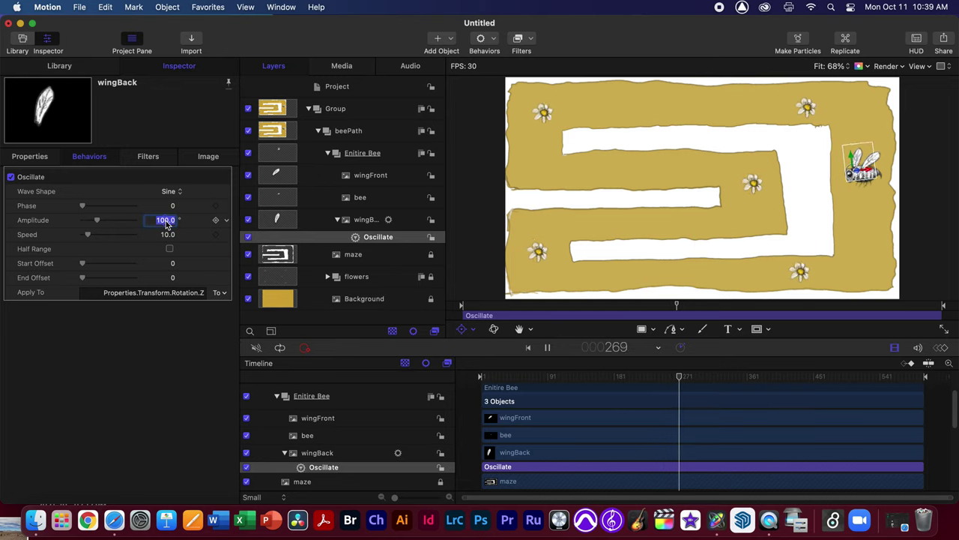
type("20")
key("Return")
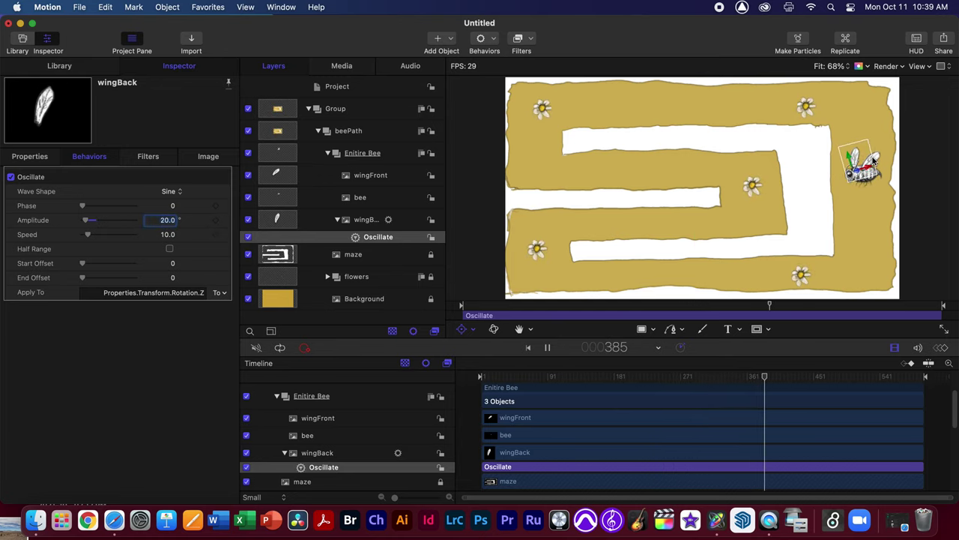
left_click(170, 235)
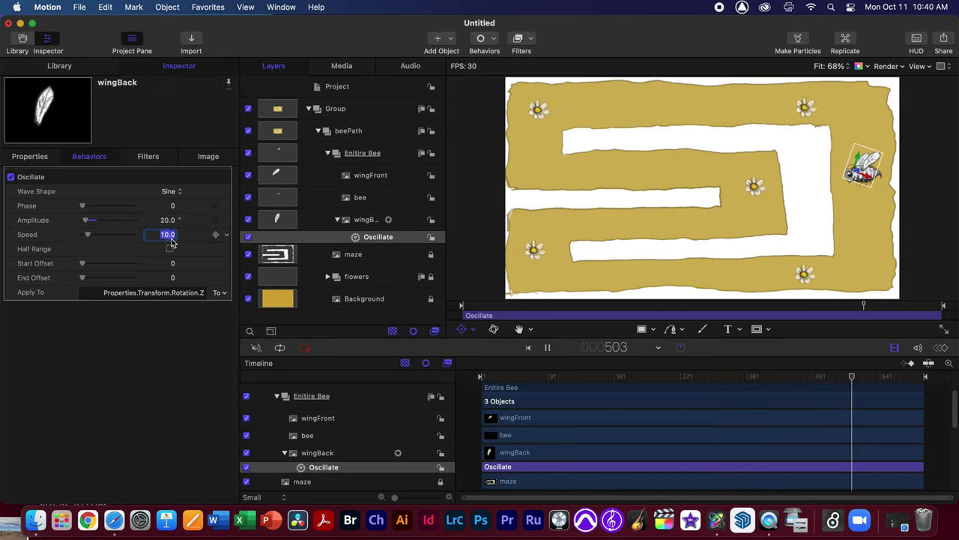
type("200")
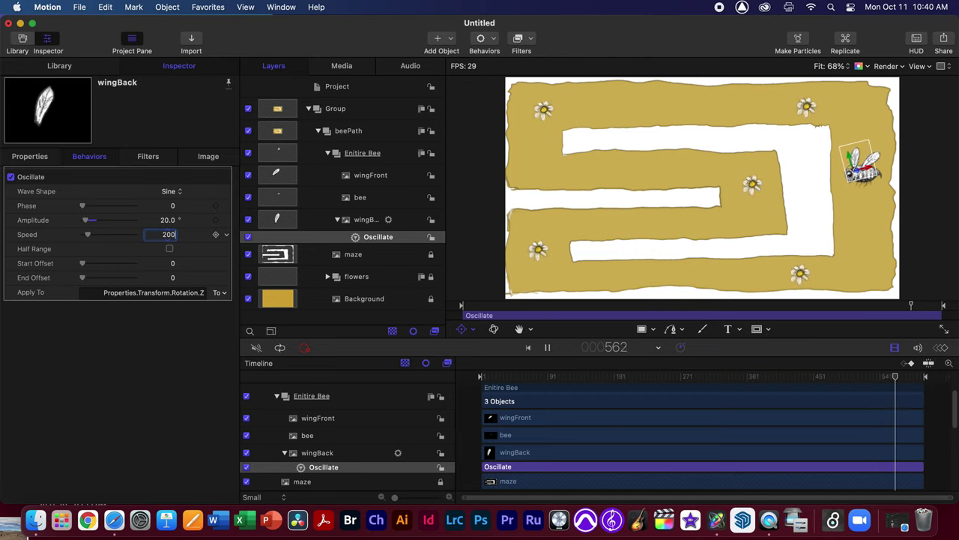
key("Return")
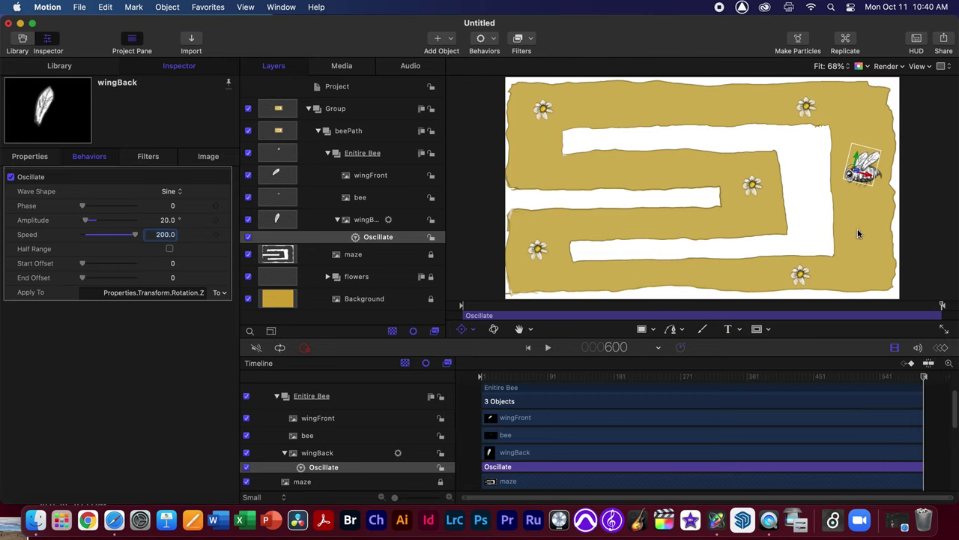
key("space")
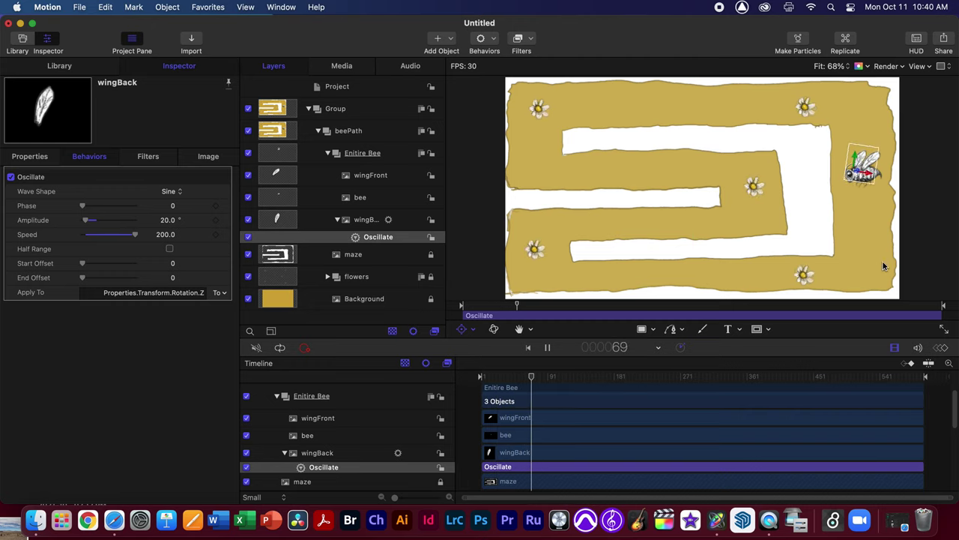
key("space")
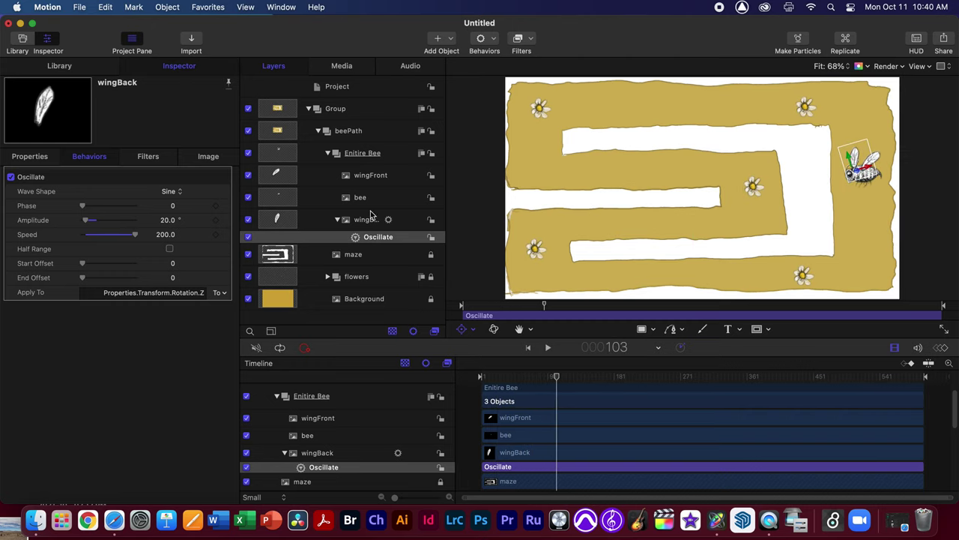
Copy wingBack's Oscillate behavior onto wingFront and preview both wings flapping
left_click_drag(373, 241, 368, 177)
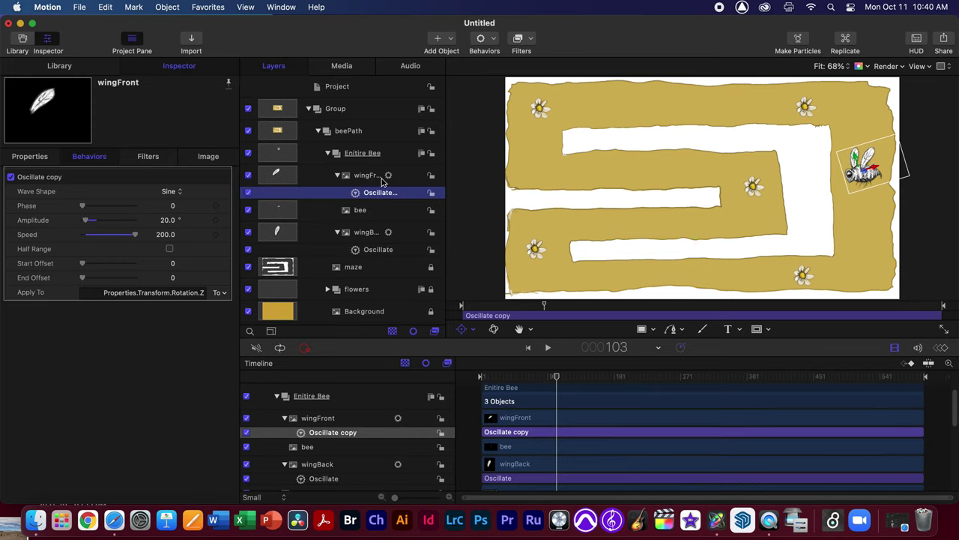
key("space")
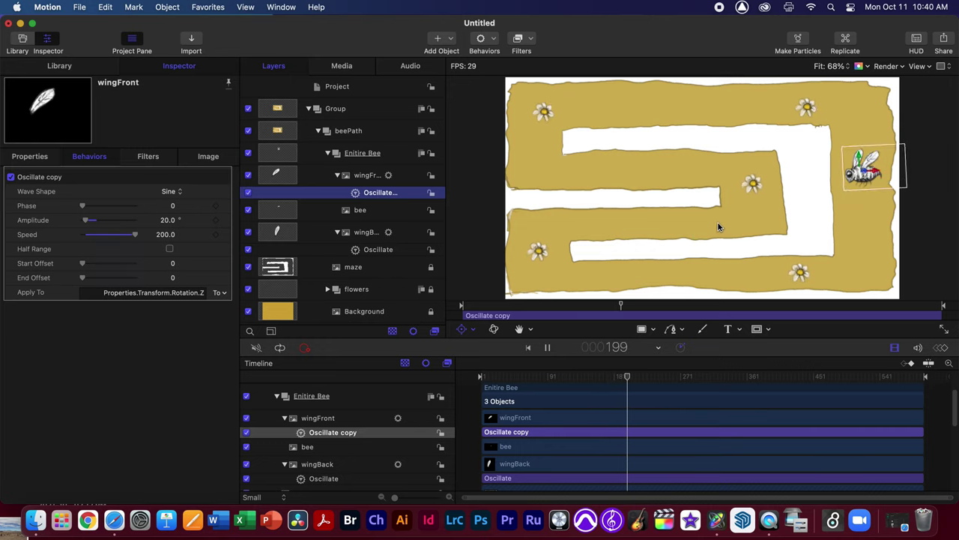
key("space")
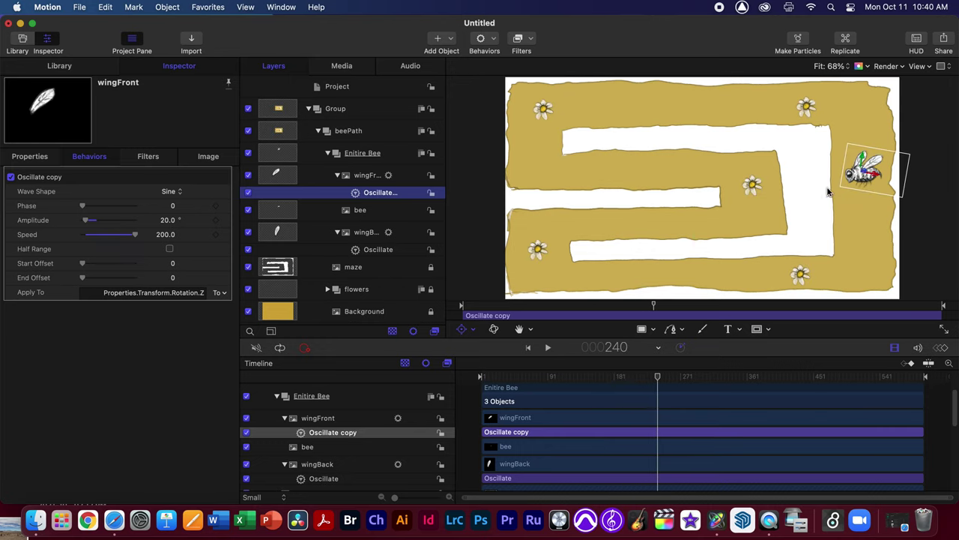
key("space")
key("space")
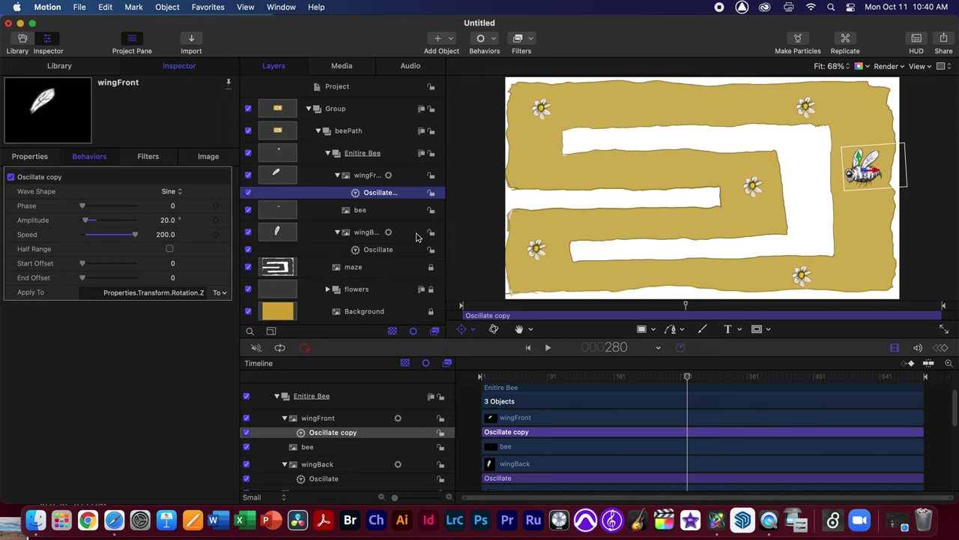
Set the phase of wingFront's copied Oscillate behavior to 10 and play the animation
double_click(369, 193)
key("Return")
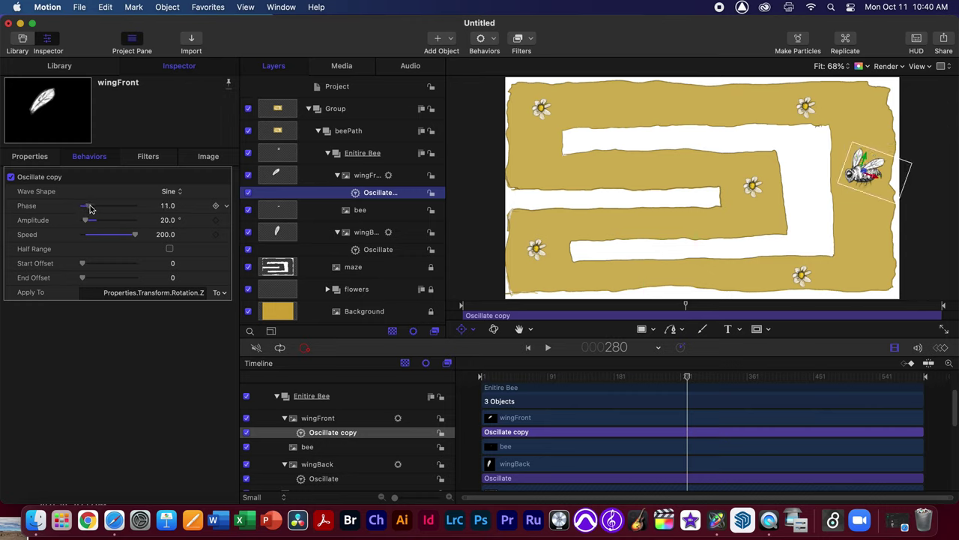
key("space")
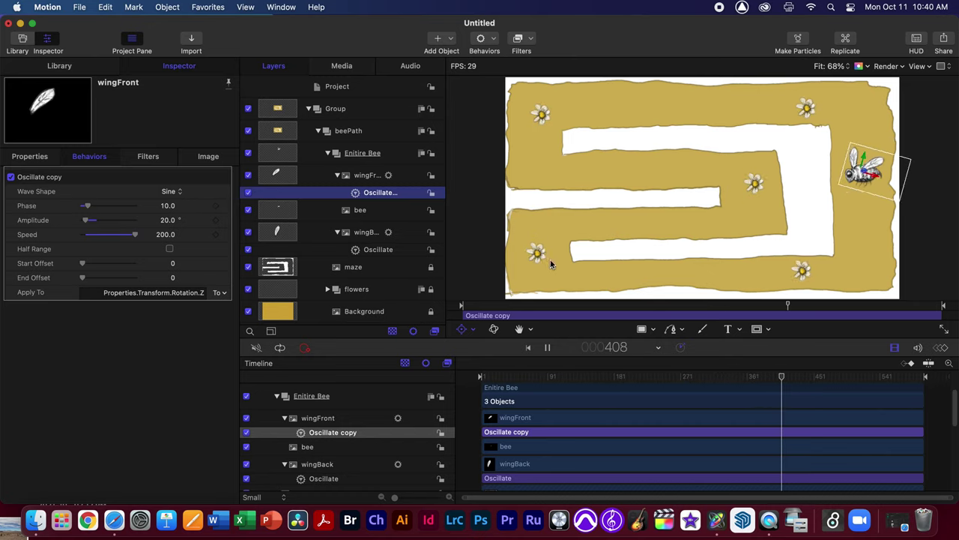
Deselect everything, lock the wingFront, bee and wingBack layers, and collapse both wings' behaviors in the layer list
key("super+shift+a")
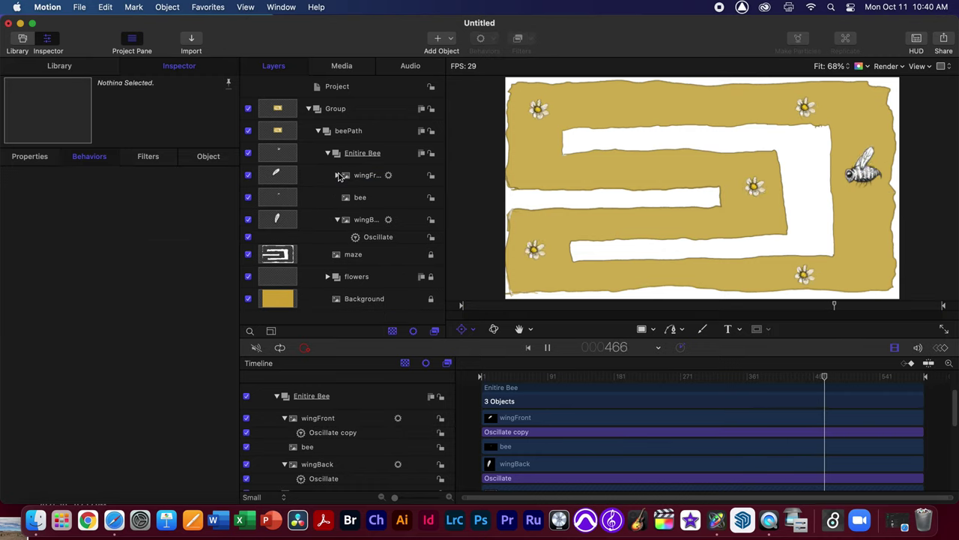
left_click(431, 175)
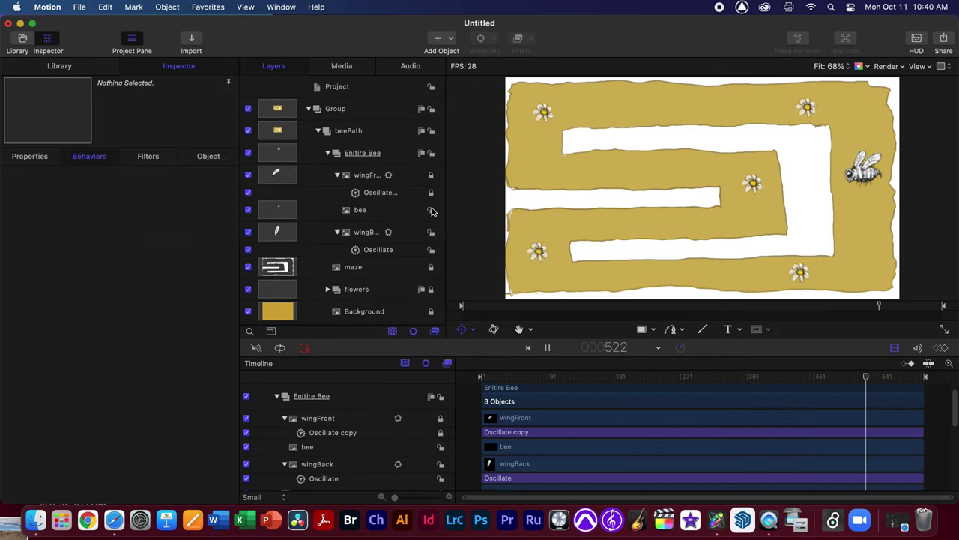
left_click(431, 210)
left_click(431, 231)
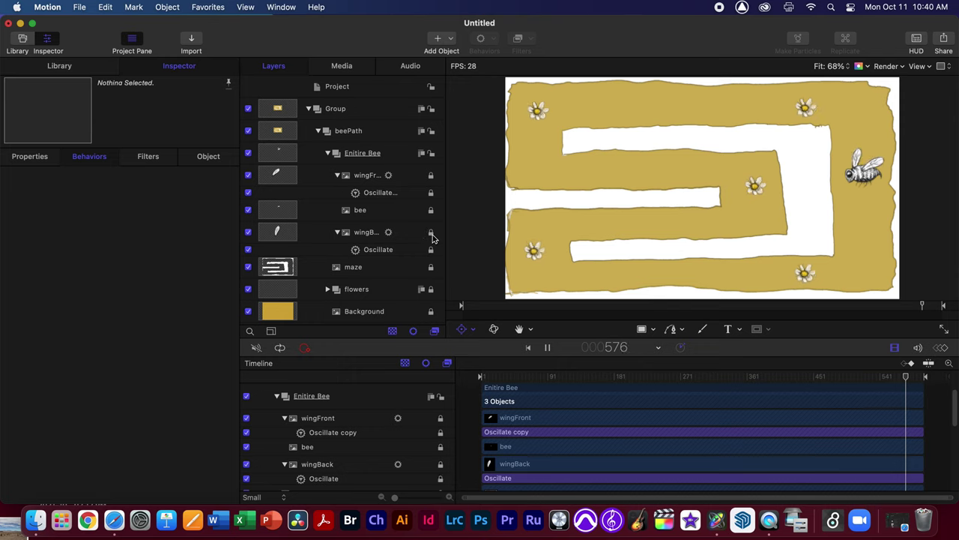
left_click(338, 231)
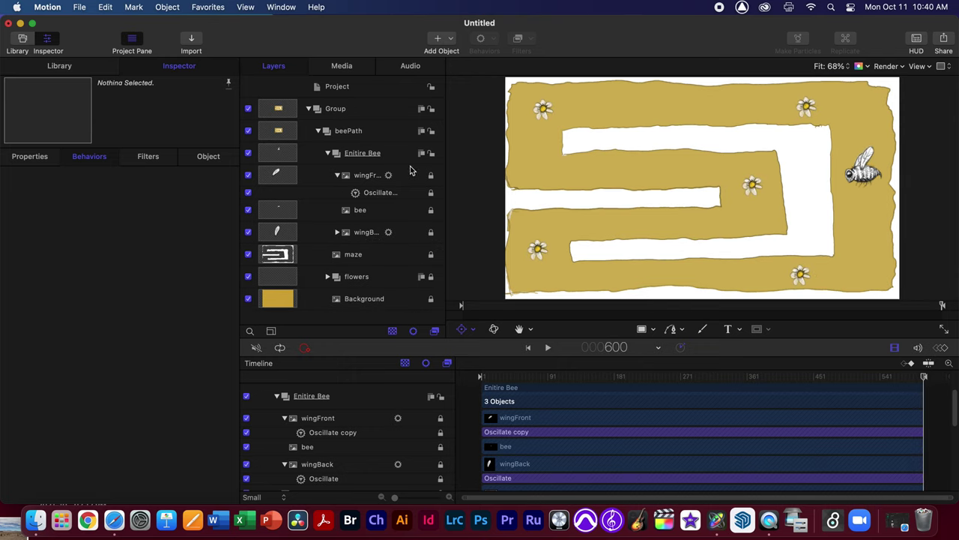
left_click(337, 176)
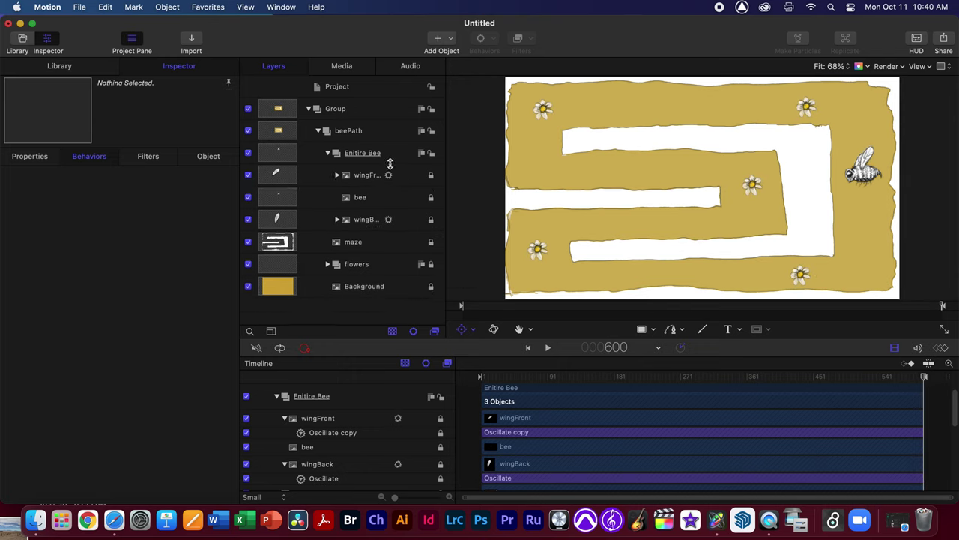
Move the Enitire Bee group's anchor point onto the middle of the bee's body and collapse the group in the layer list
left_click(369, 156)
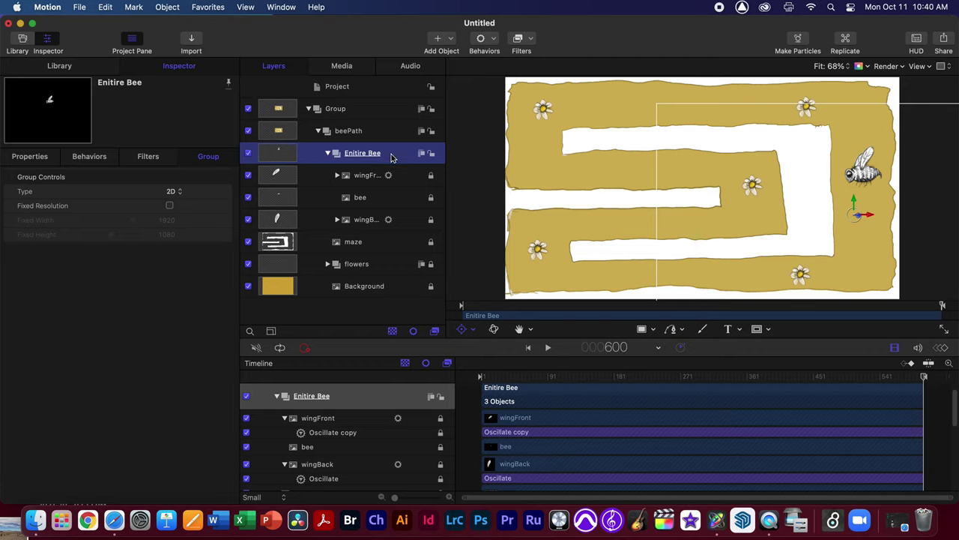
left_click(463, 334)
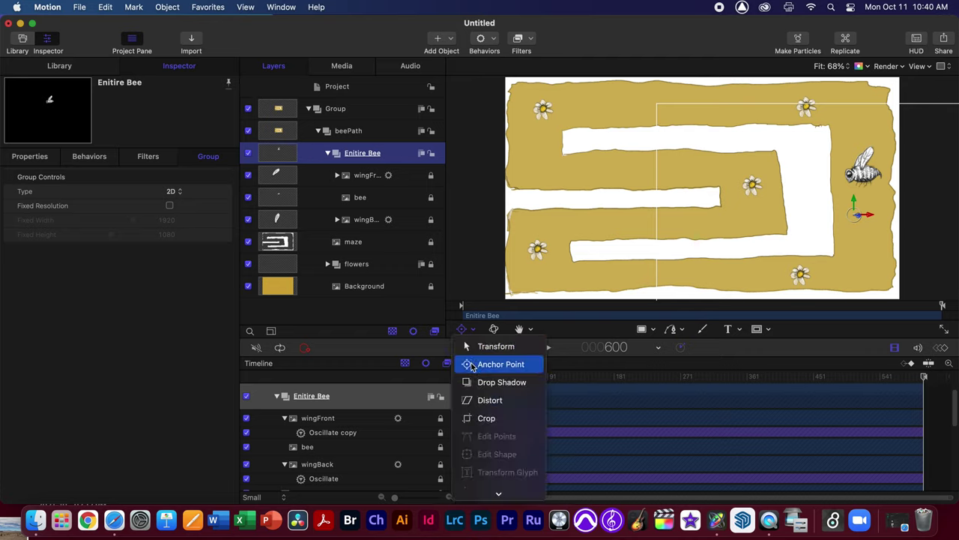
left_click(483, 365)
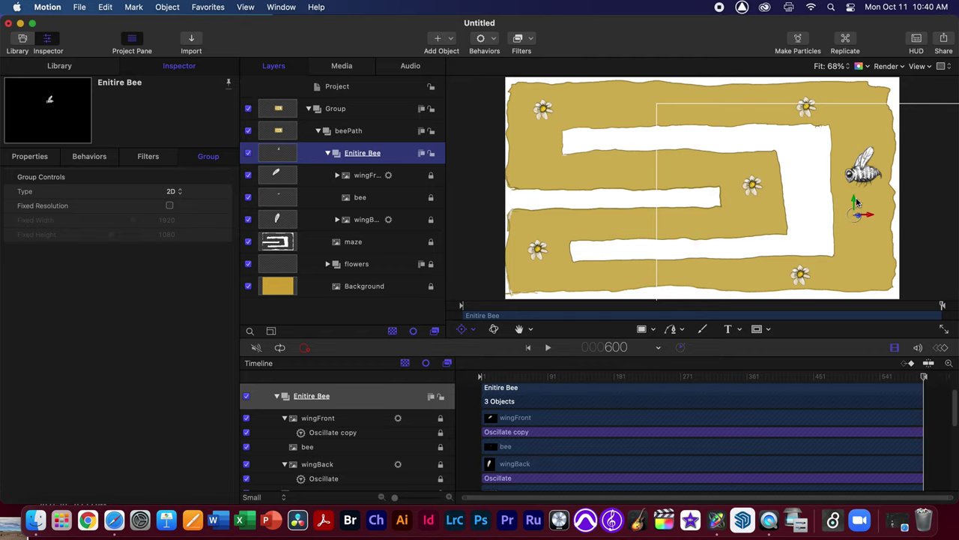
mouse_move(857, 203)
left_mouse_down()
mouse_move(864, 168)
mouse_move(881, 175)
mouse_move(871, 169)
mouse_move(860, 188)
left_mouse_up()
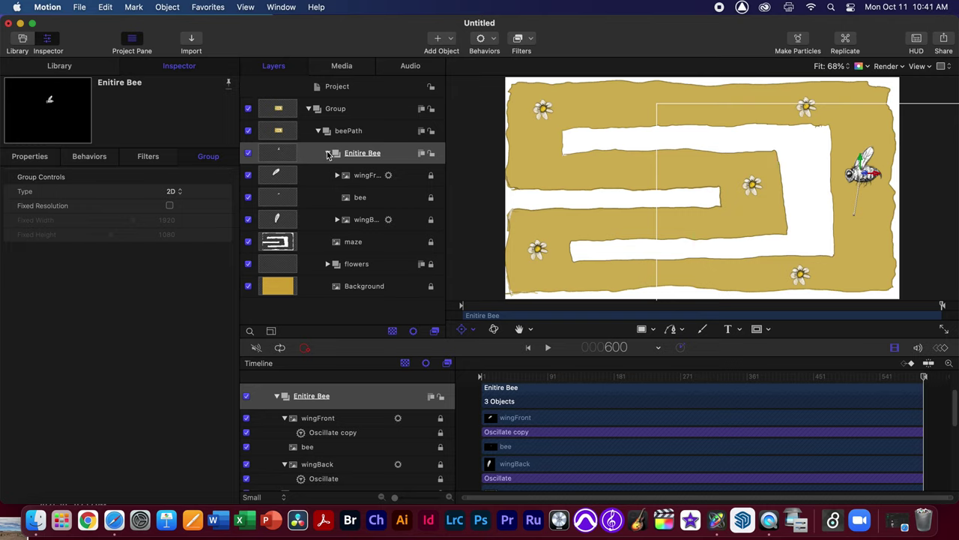
left_click(328, 154)
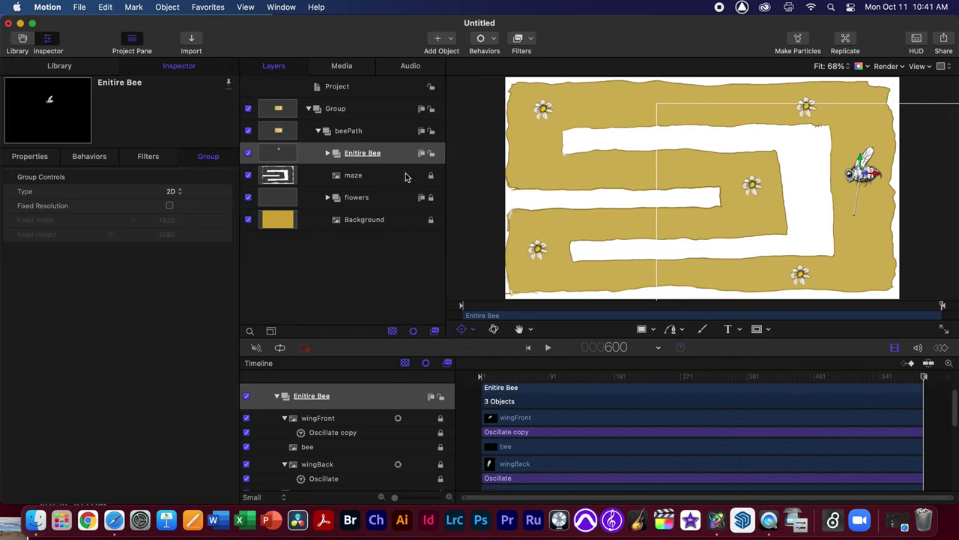
Collapse the wing and flower tracks and the Enitire Bee and beePath groups in the timeline, and make the timeline area taller
left_click(284, 417)
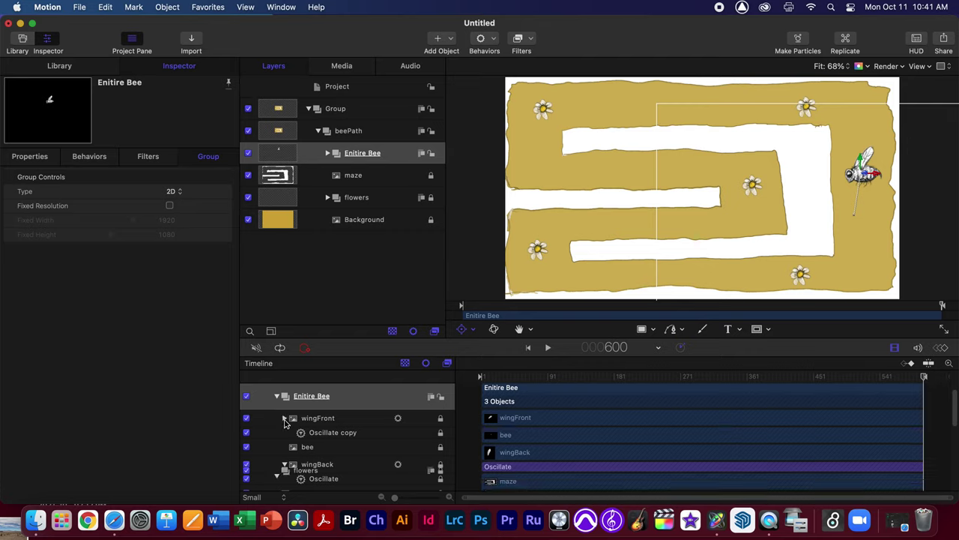
left_click(284, 452)
scroll(285, 469, "down", 5)
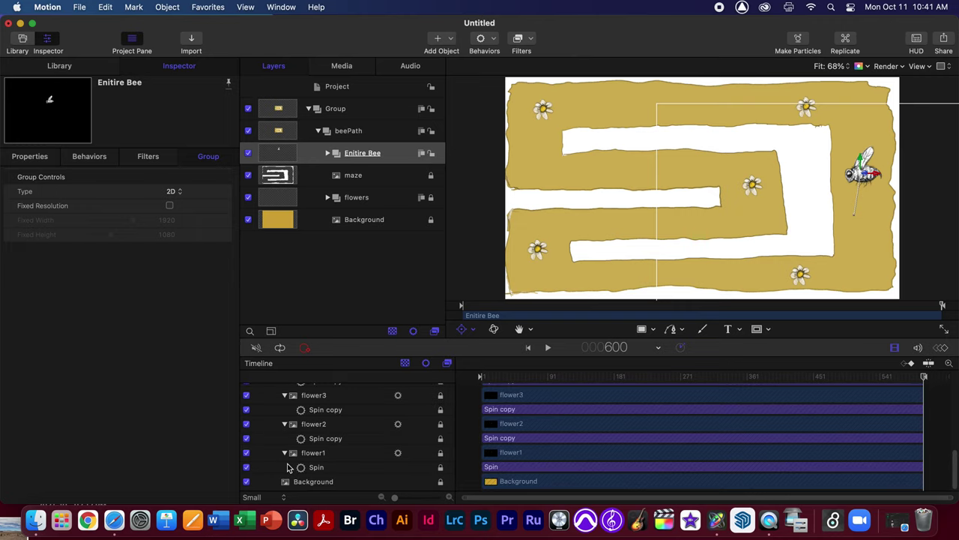
left_click(284, 453)
left_click(284, 438)
left_click(285, 423)
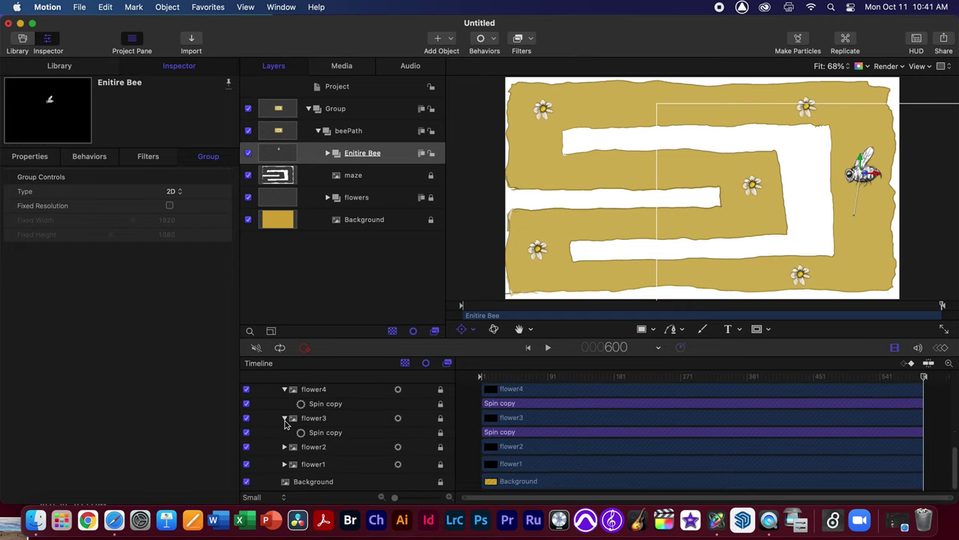
left_click(285, 402)
left_click(284, 385)
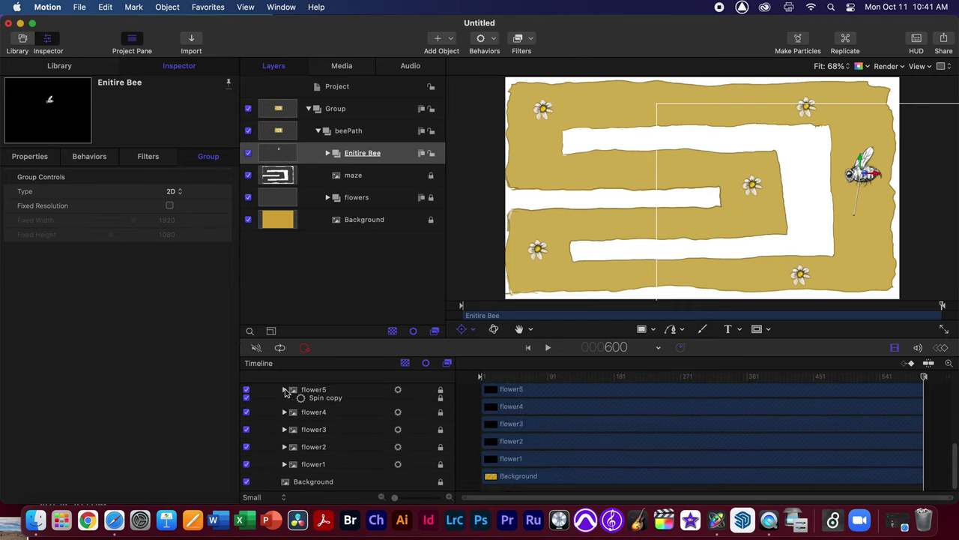
scroll(309, 468, "up", 10)
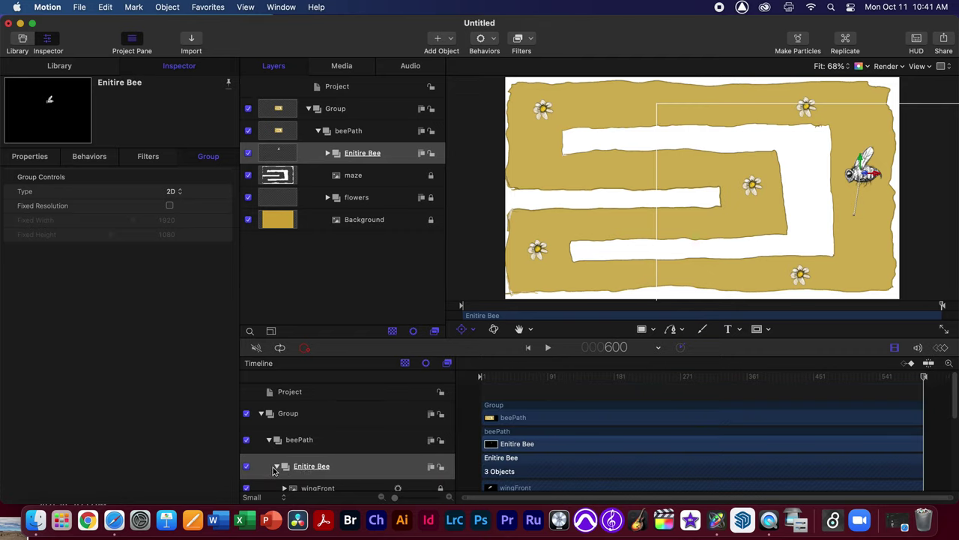
left_click(276, 466)
left_click(269, 439)
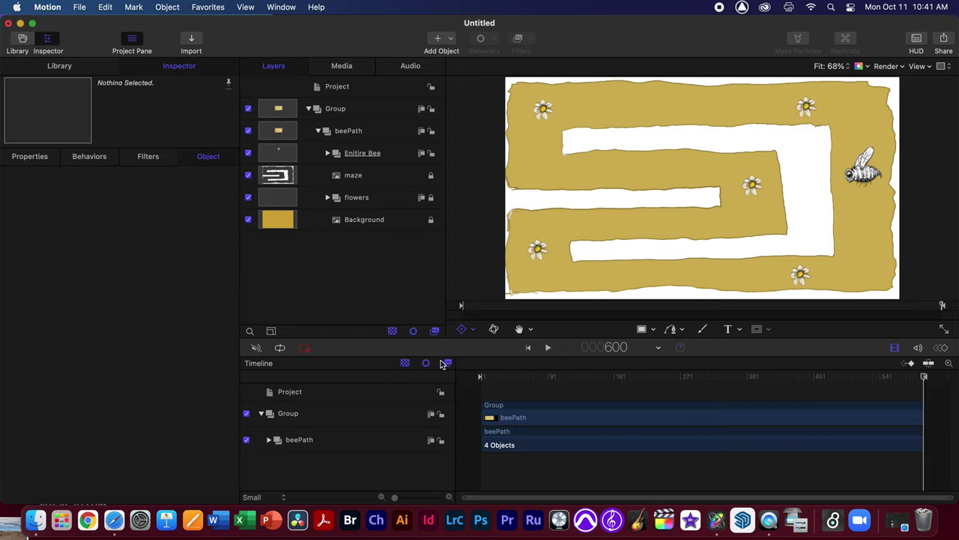
left_click_drag(338, 357, 353, 299)
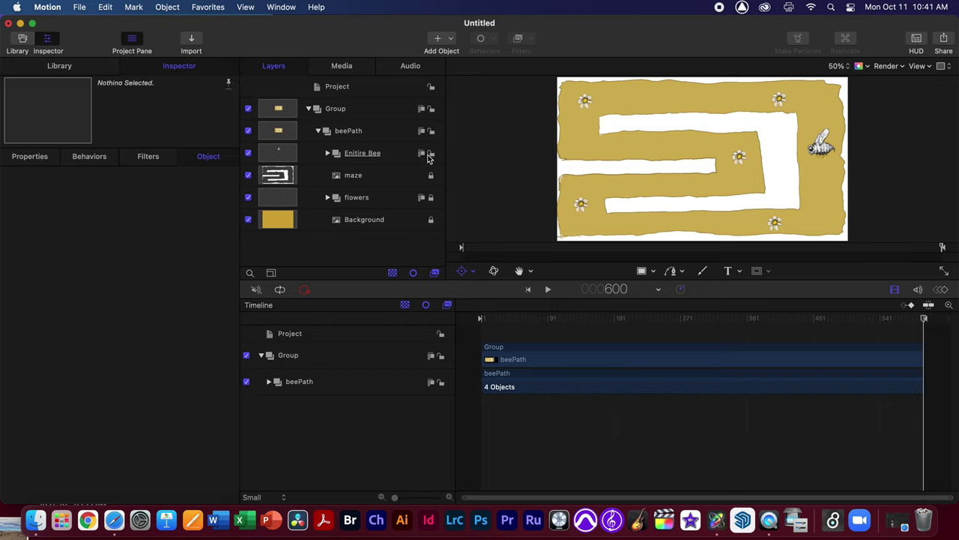
Play the animation from its beginning and return the playhead to frame 1
left_click_drag(548, 320, 484, 315)
key("space")
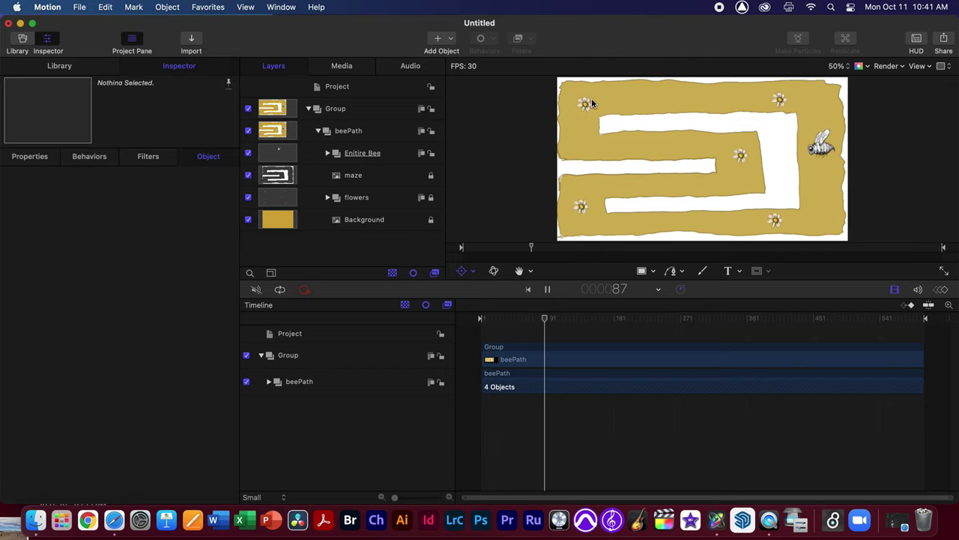
key("space")
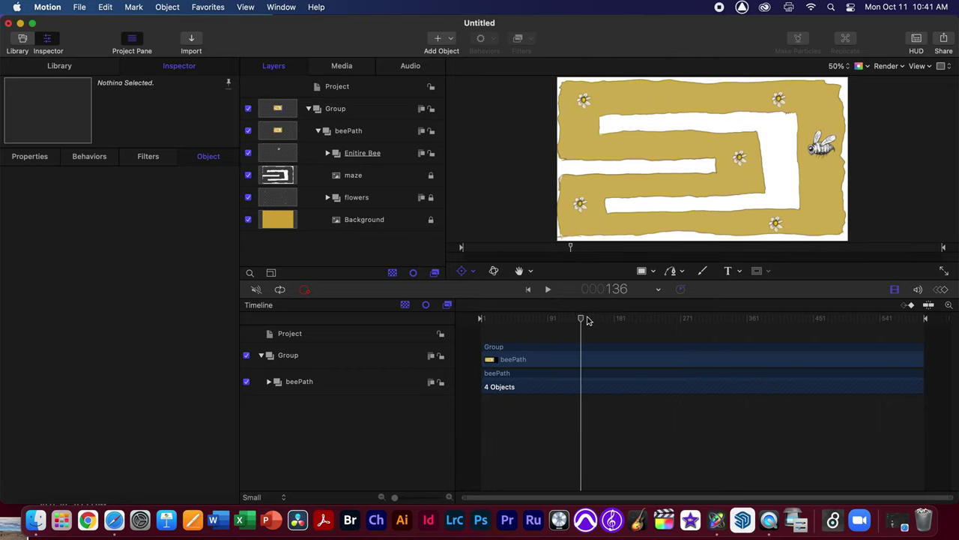
left_click_drag(577, 318, 482, 318)
Switch the time display from frames to timecode, keeping it on the current time
left_click(684, 292)
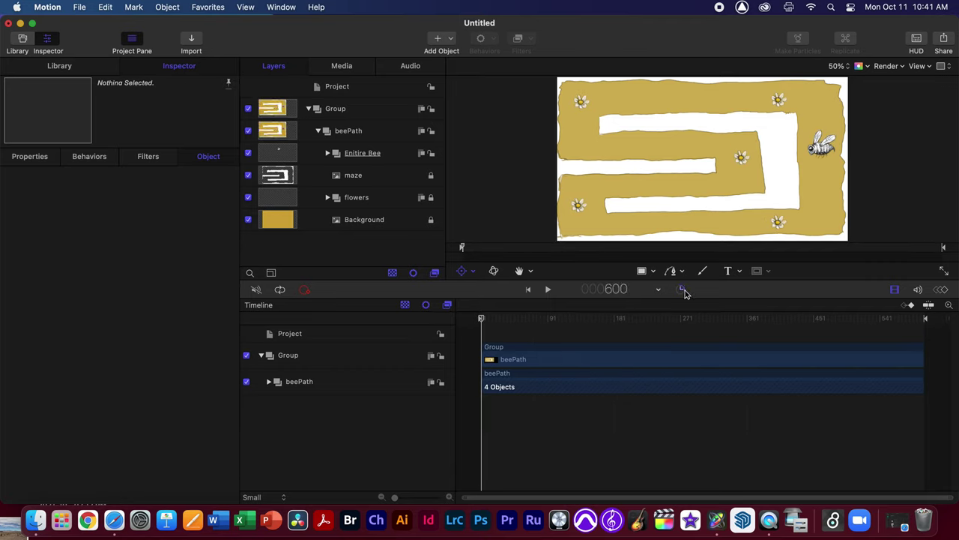
left_click(683, 292)
left_click(658, 289)
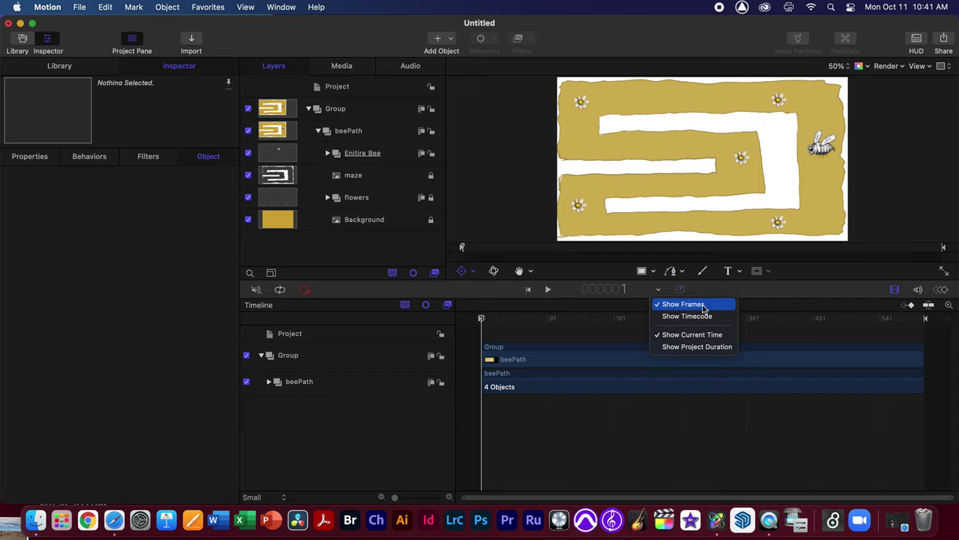
left_click(683, 316)
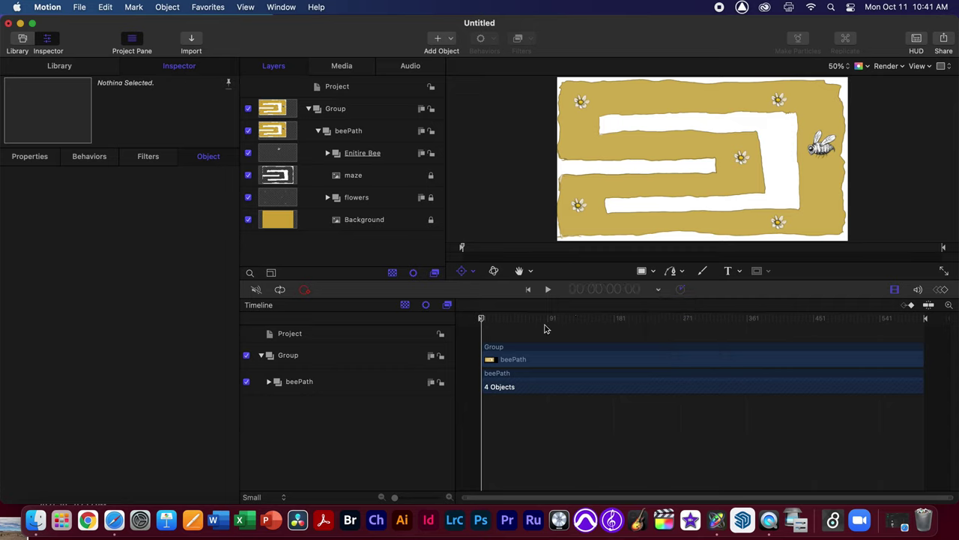
Try moving the bee onto the upper-right flower at 3;09, undo the move and return the playhead to the start
left_click_drag(496, 322, 558, 327)
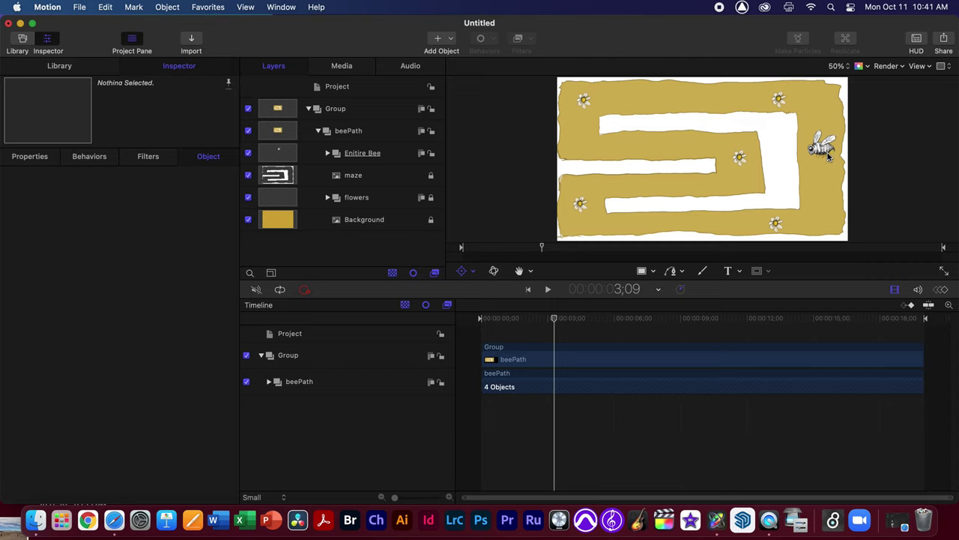
left_click_drag(828, 155, 789, 106)
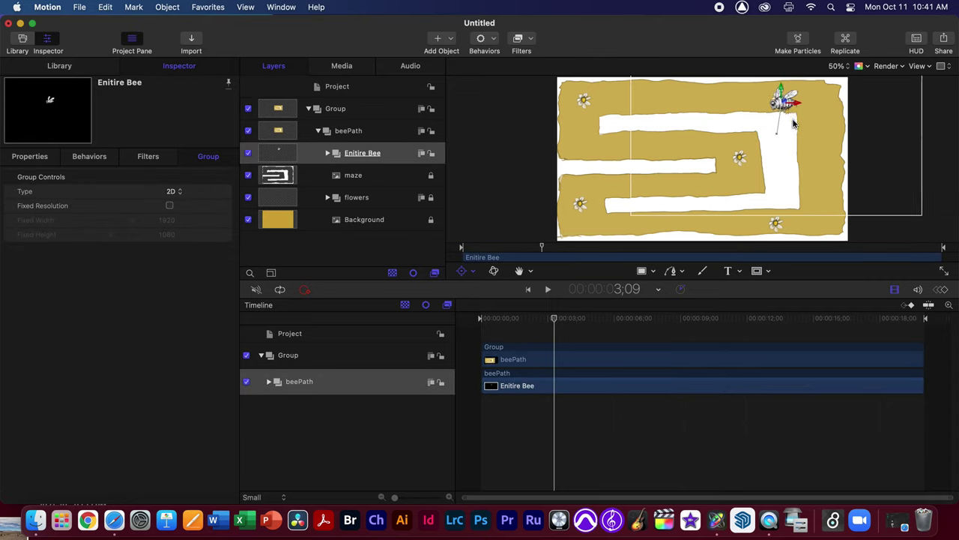
key("super+z")
left_click_drag(564, 324, 465, 328)
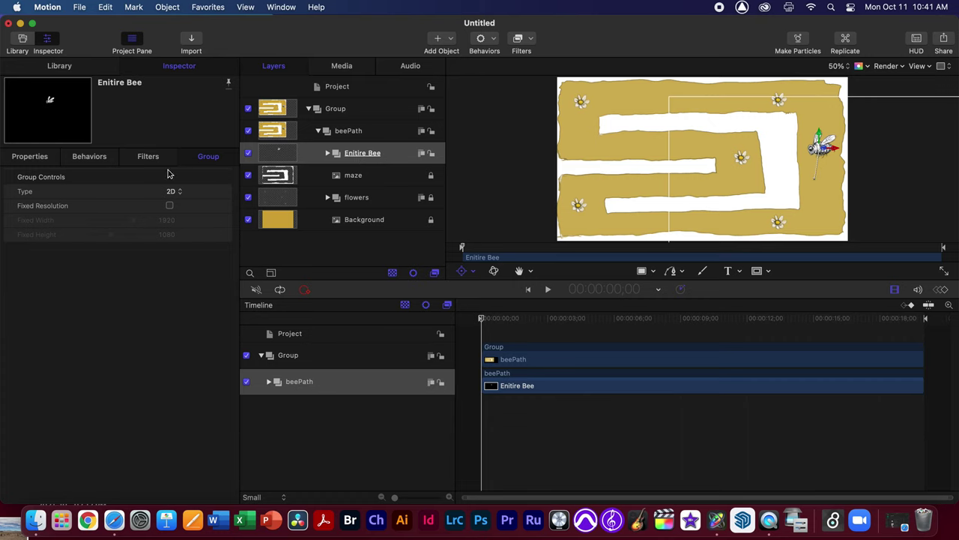
Expand the Enitire Bee group's Position properties and move the bee slightly down to about X 765, Y 10
left_click(31, 159)
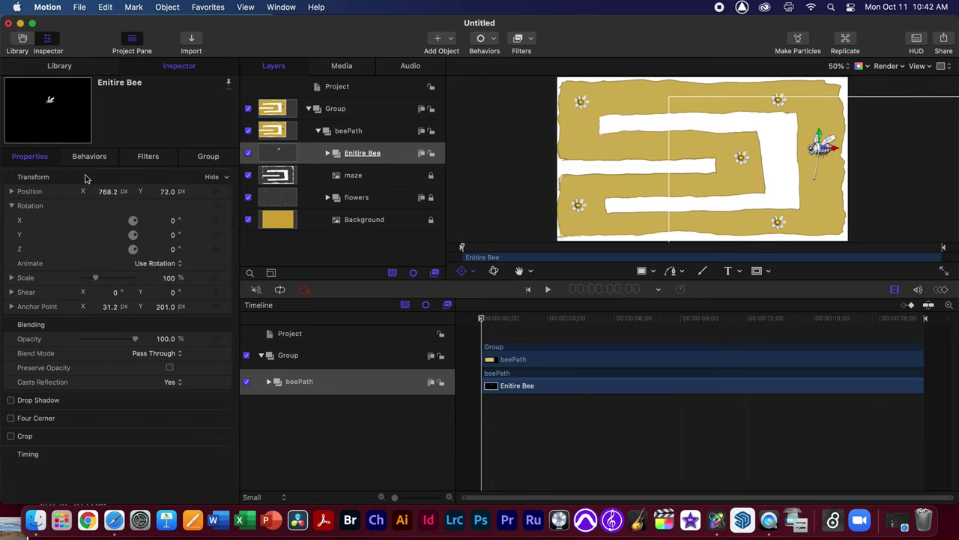
left_click(11, 192)
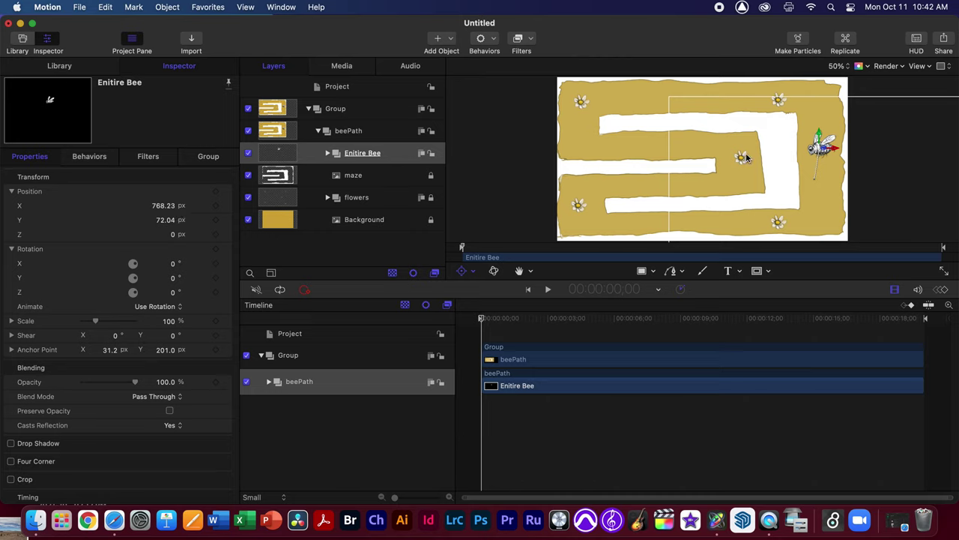
mouse_move(812, 165)
left_mouse_down()
mouse_move(799, 157)
mouse_move(773, 185)
mouse_move(728, 163)
mouse_move(775, 177)
mouse_move(713, 144)
mouse_move(758, 156)
mouse_move(719, 157)
mouse_move(780, 171)
mouse_move(785, 127)
mouse_move(810, 166)
left_mouse_up()
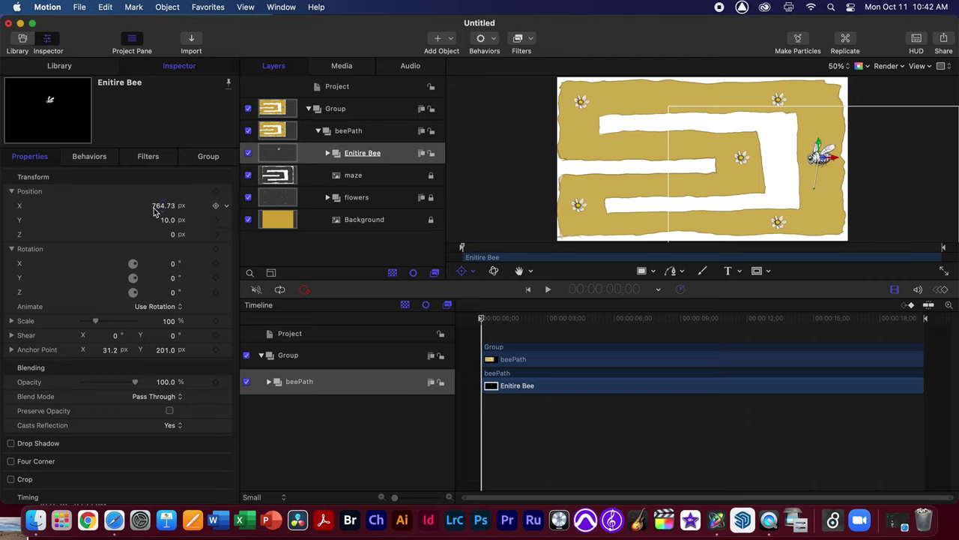
Add position keyframes for the Enitire Bee group's X and Y at the start of the timeline
left_click(216, 206)
left_click(216, 192)
left_click(216, 235)
left_click(228, 237)
left_click(266, 242)
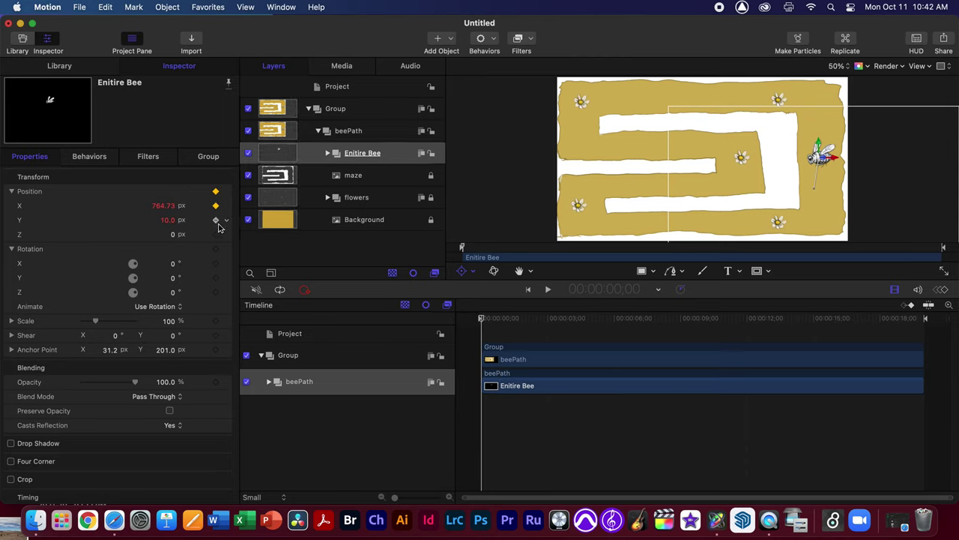
Keyframe the bee on the upper-right flower at 3;03, about X 513, Y 407, and return the playhead to the start
left_click_drag(493, 320, 551, 320)
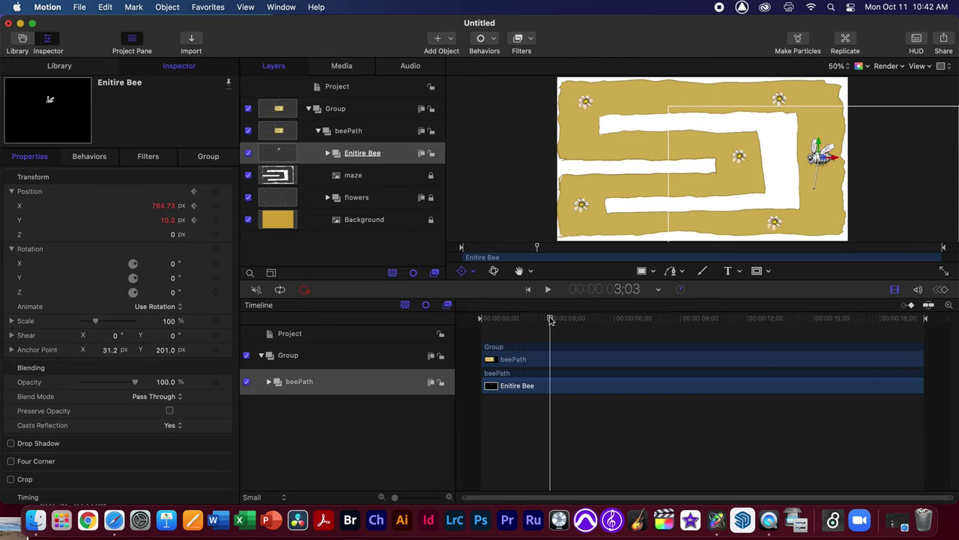
left_click_drag(851, 165, 818, 103)
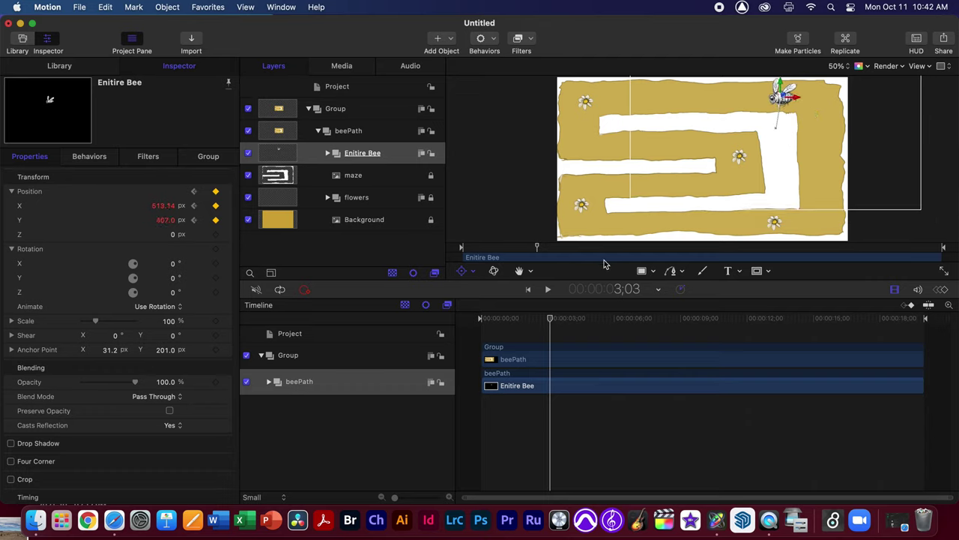
left_click_drag(550, 321, 462, 316)
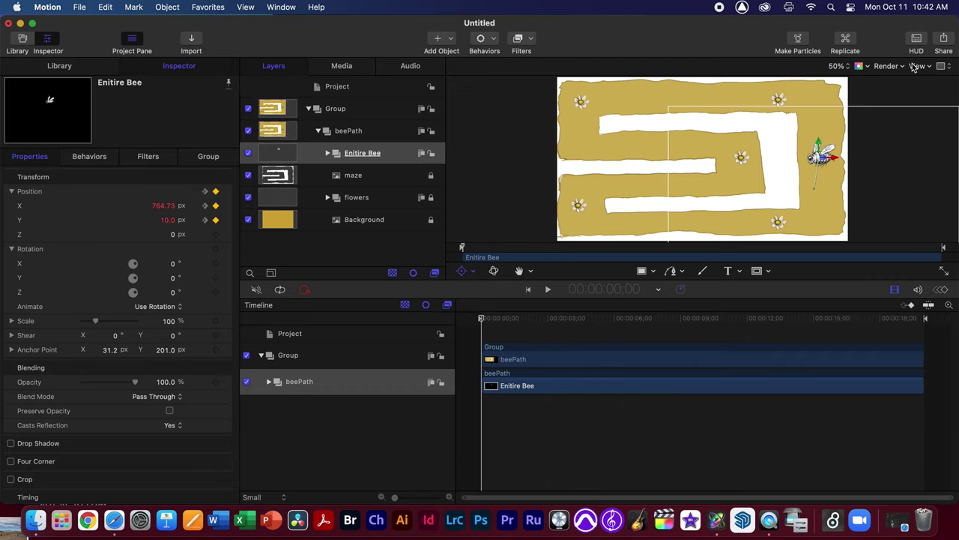
Check the canvas view options, reset the window layout to Classic and make the timeline area taller
left_click(917, 66)
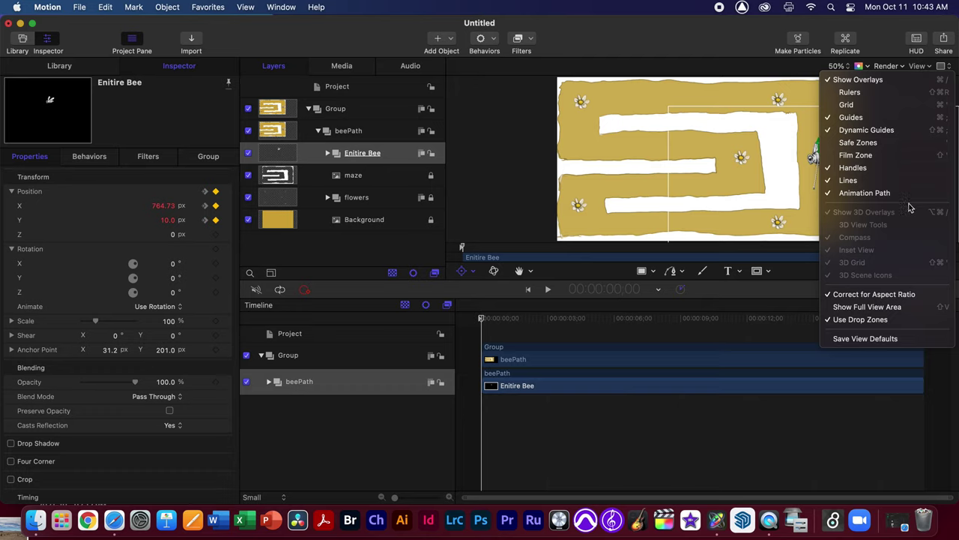
left_click(928, 68)
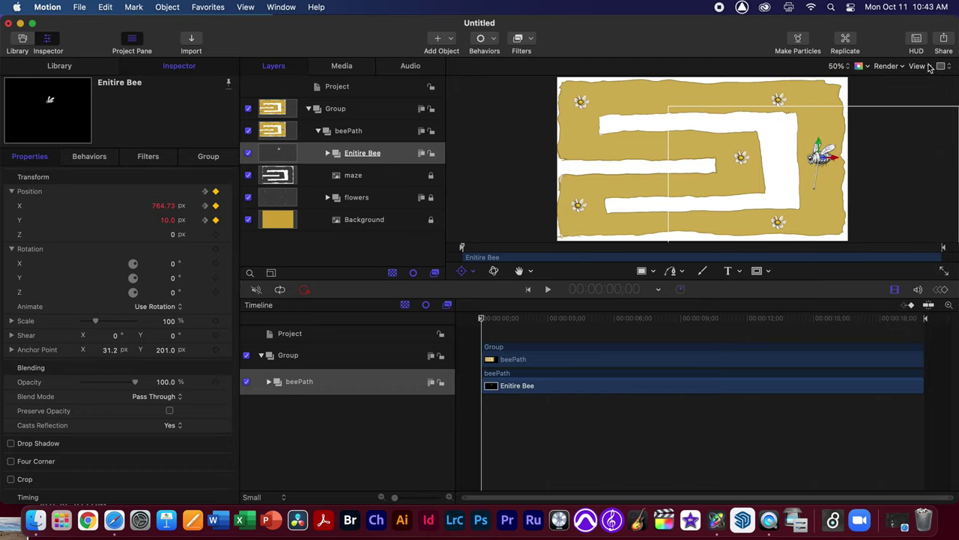
left_click(281, 7)
mouse_move(305, 98)
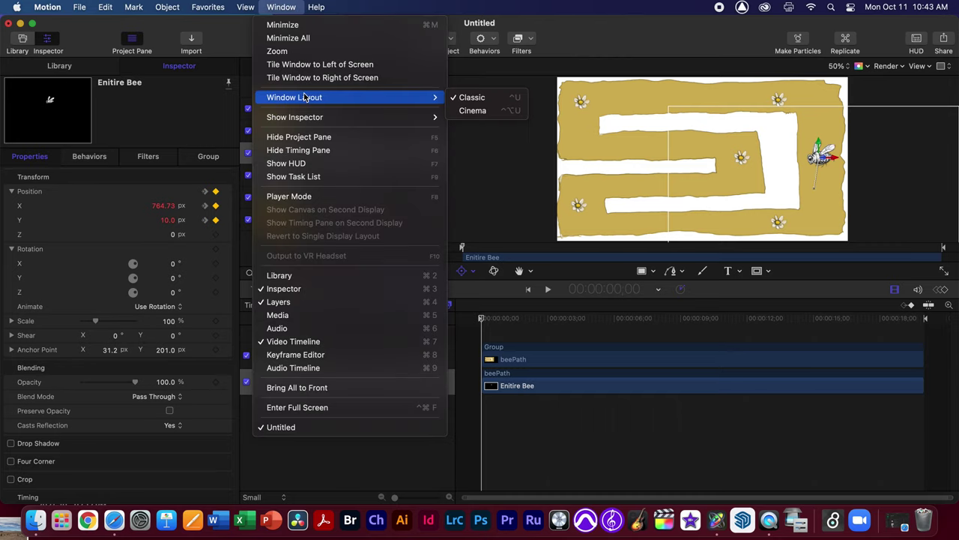
left_click(495, 101)
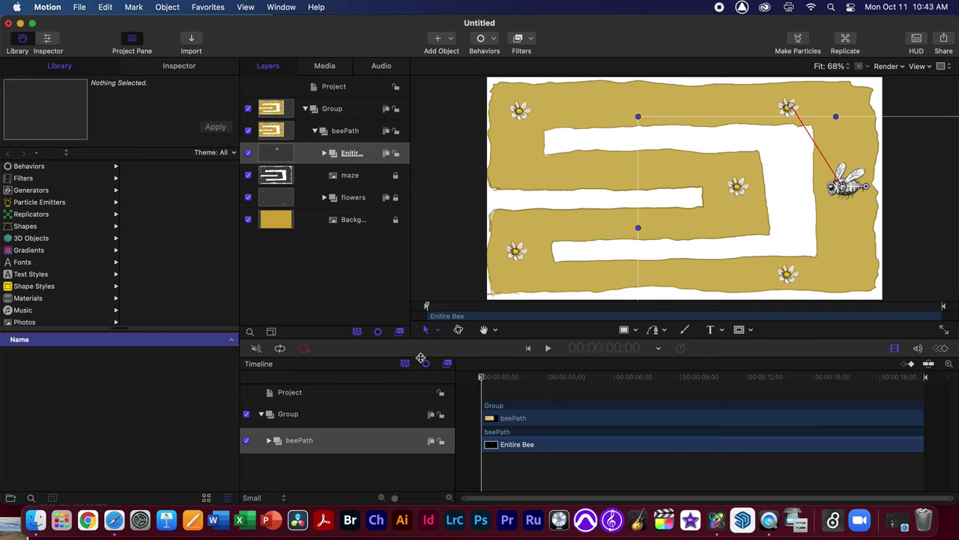
left_click_drag(421, 356, 437, 311)
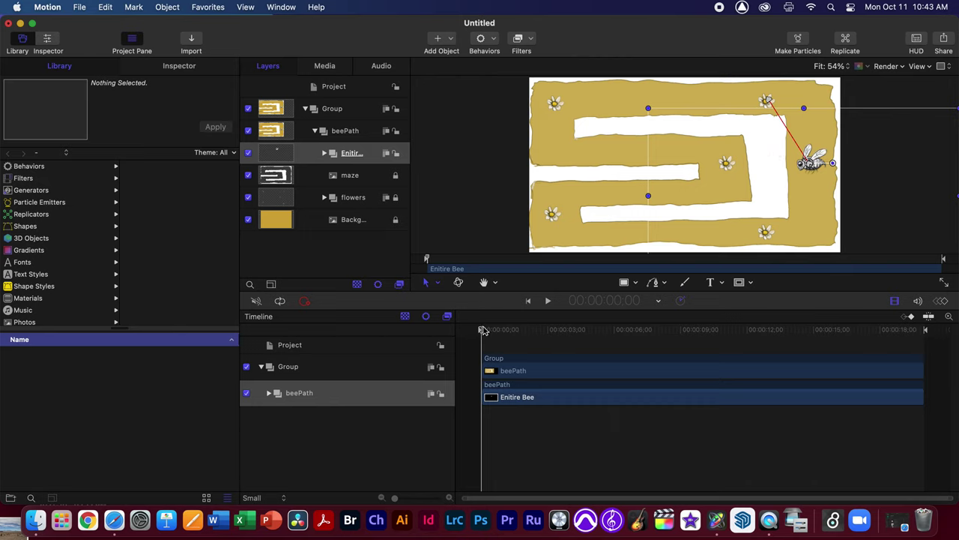
Keyframe the bee on the upper-left flower at 6;20 and on the middle flower at 9;04
left_click_drag(484, 330, 629, 334)
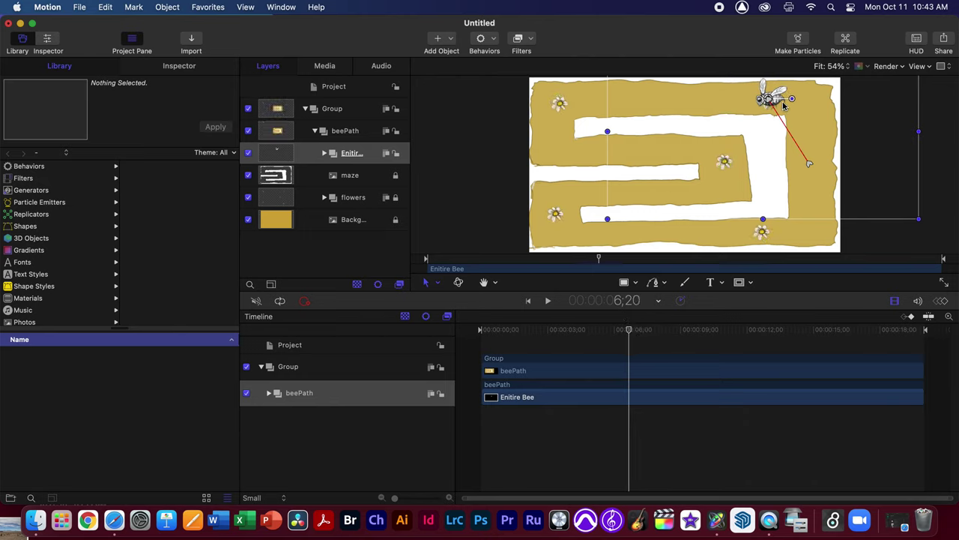
left_click_drag(771, 100, 562, 100)
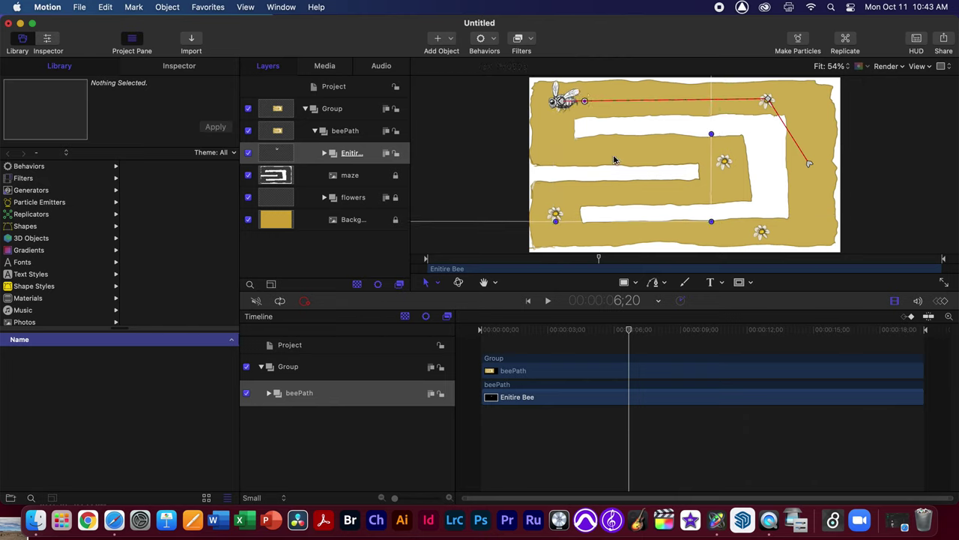
left_click_drag(632, 328, 683, 329)
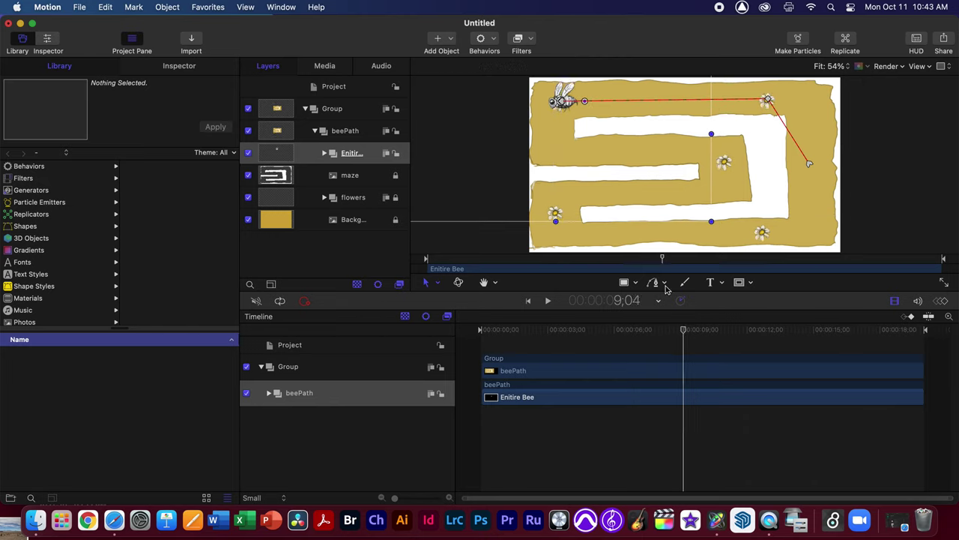
left_click_drag(570, 109, 724, 171)
Keyframe the bee on the lower-left flower at 12;10, on the lower-right flower shortly after 15 seconds and back at its starting spot at the end
left_click_drag(701, 332, 754, 330)
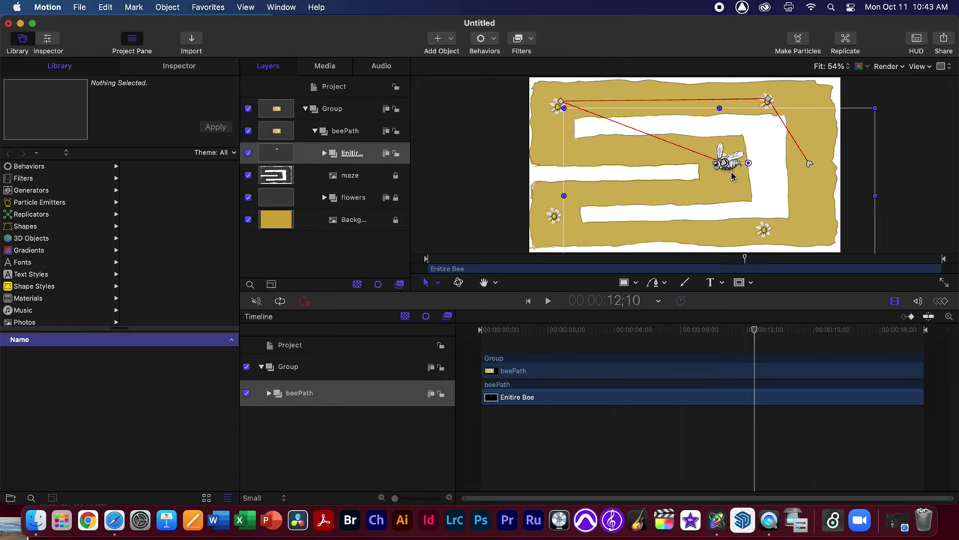
left_click_drag(733, 175, 556, 224)
left_click(797, 330)
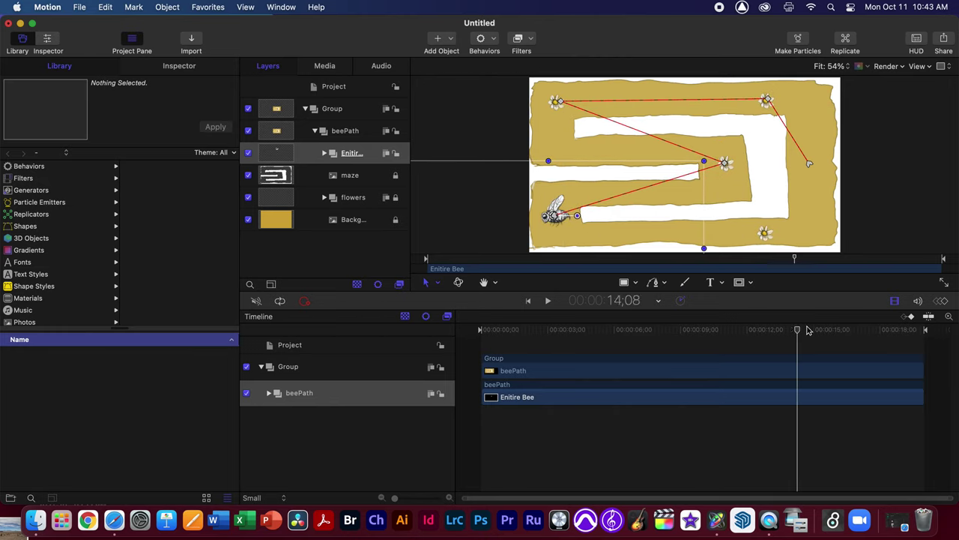
left_click(828, 330)
left_click_drag(558, 228, 818, 177)
left_click(934, 330)
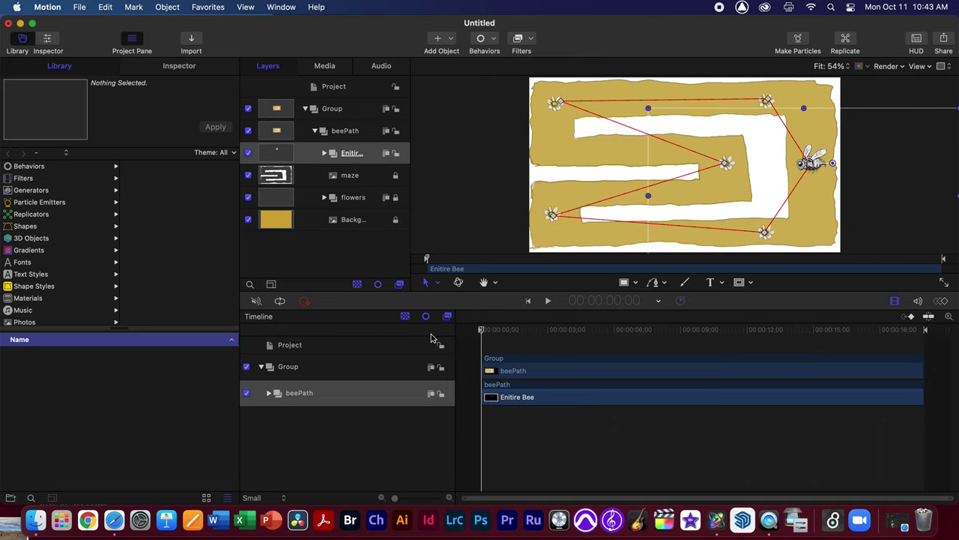
Play the animation from the start, stop it at 15;00 and show the Keyframe Editor below the timeline
key("space")
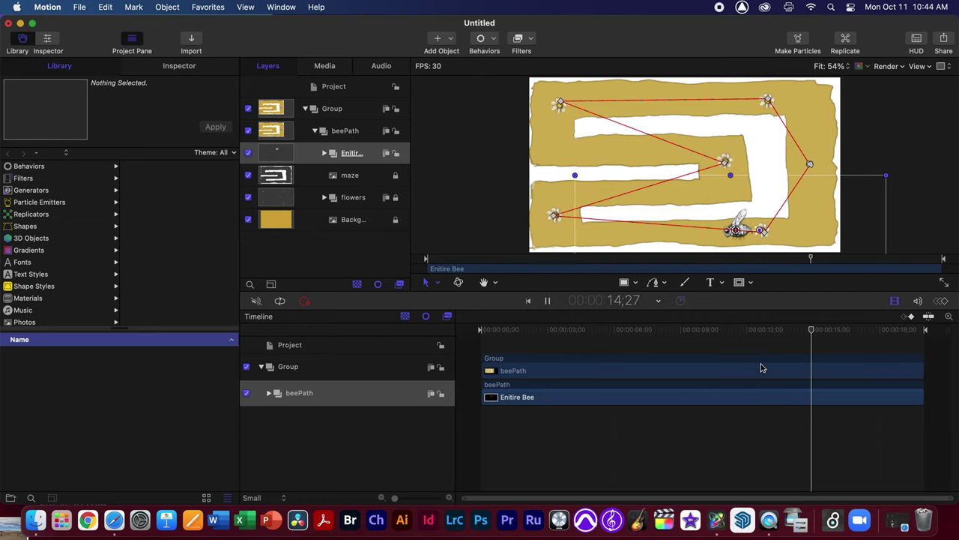
key("space")
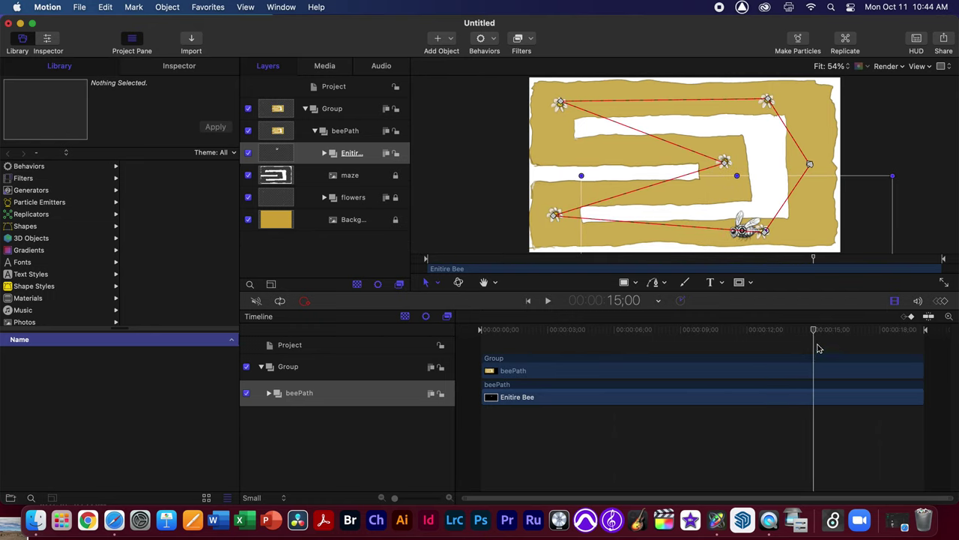
left_click(943, 301)
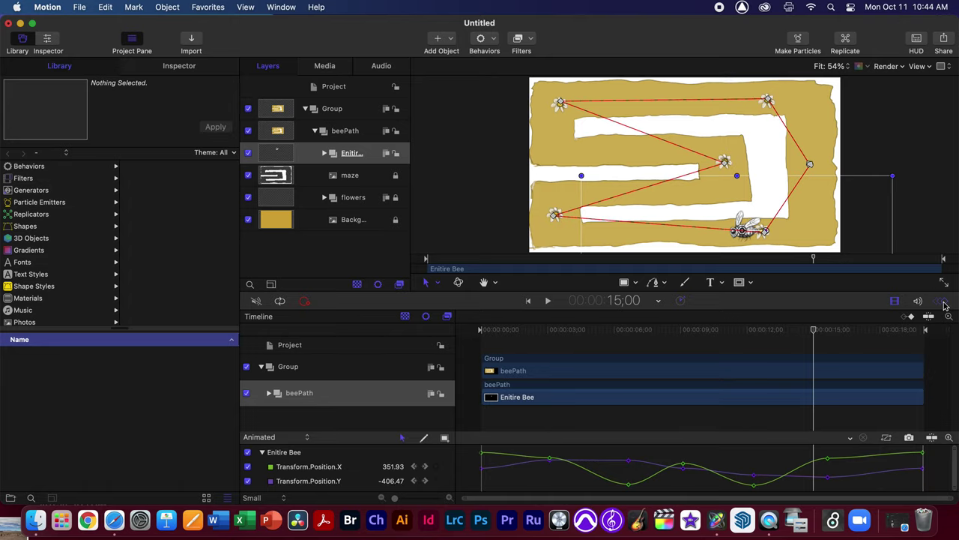
Scrub and play through the animation to compare the bee's stops at the flowers with the keyframes on its position curves
left_click_drag(817, 340, 483, 342)
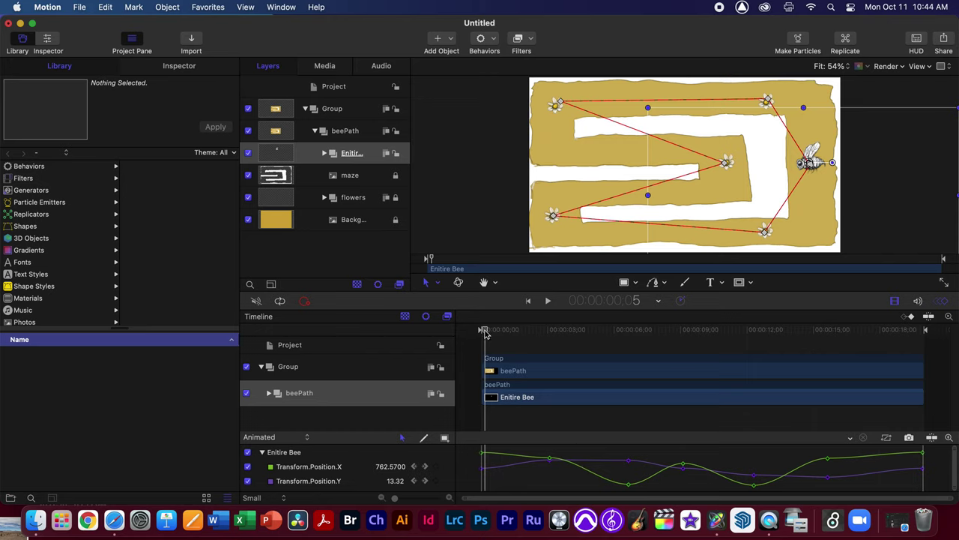
left_click_drag(485, 334, 552, 334)
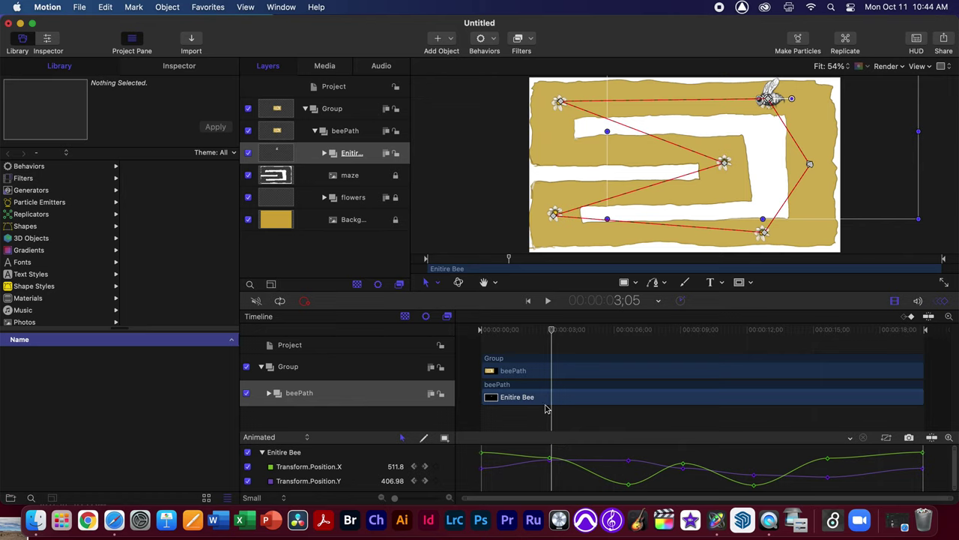
left_click_drag(555, 334, 613, 342)
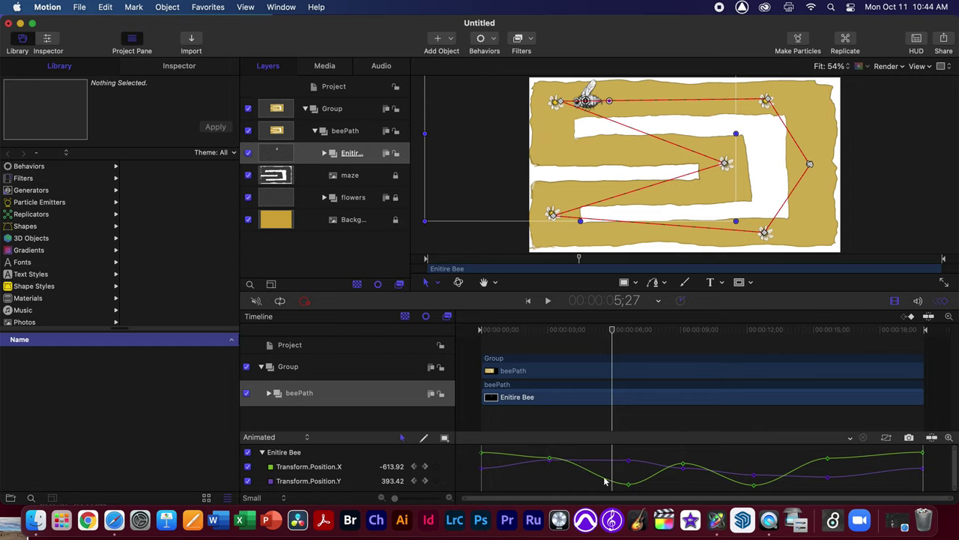
left_click_drag(611, 340, 549, 337)
key("space")
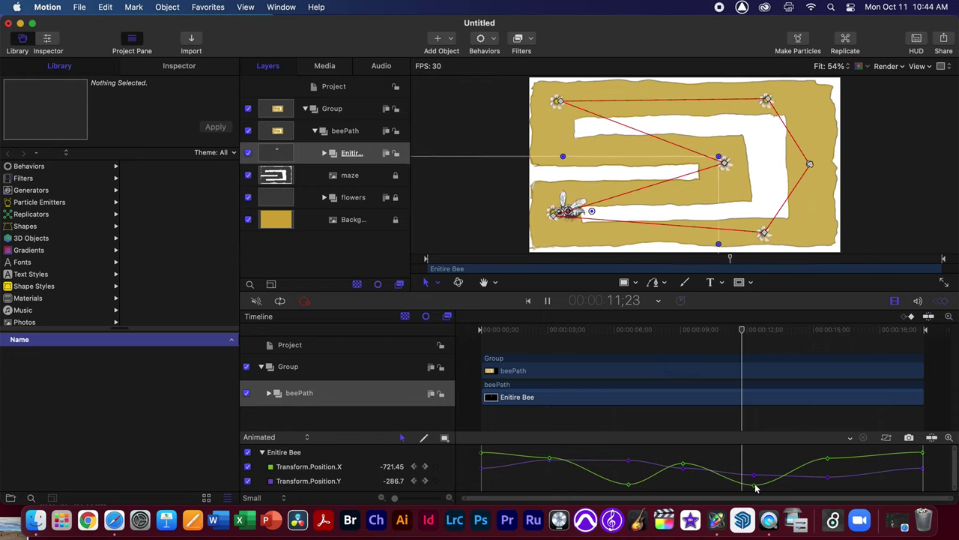
key("space")
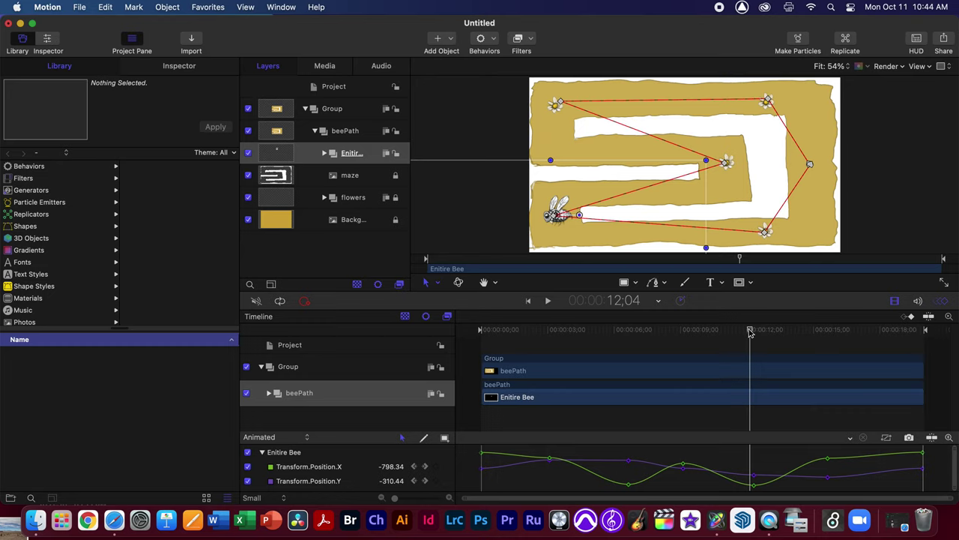
mouse_move(749, 332)
left_mouse_down()
mouse_move(625, 338)
mouse_move(755, 335)
left_mouse_up()
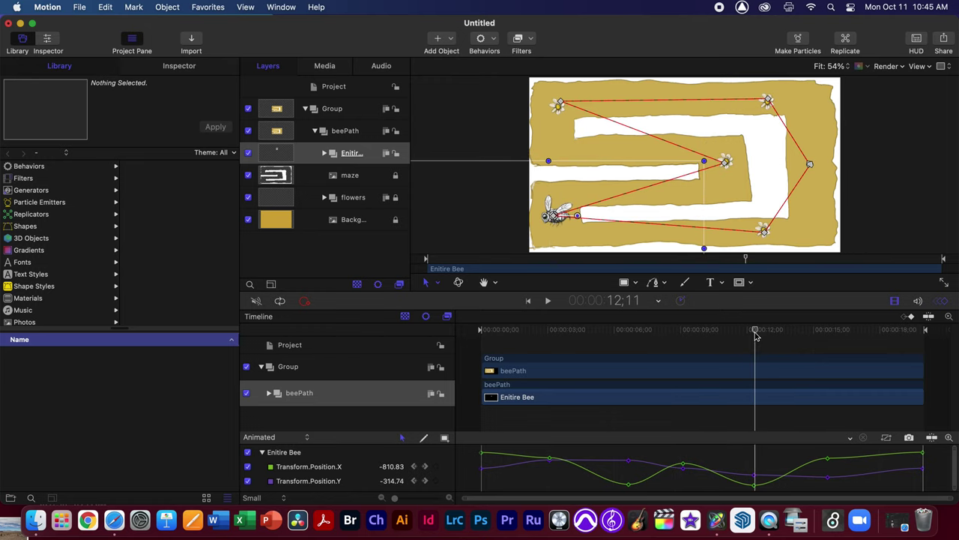
Shift the bee's upper-left-flower position keyframes slightly earlier and the lower-left-flower keyframes to about 12;26, playing back the new timing
left_click_drag(649, 456, 643, 480)
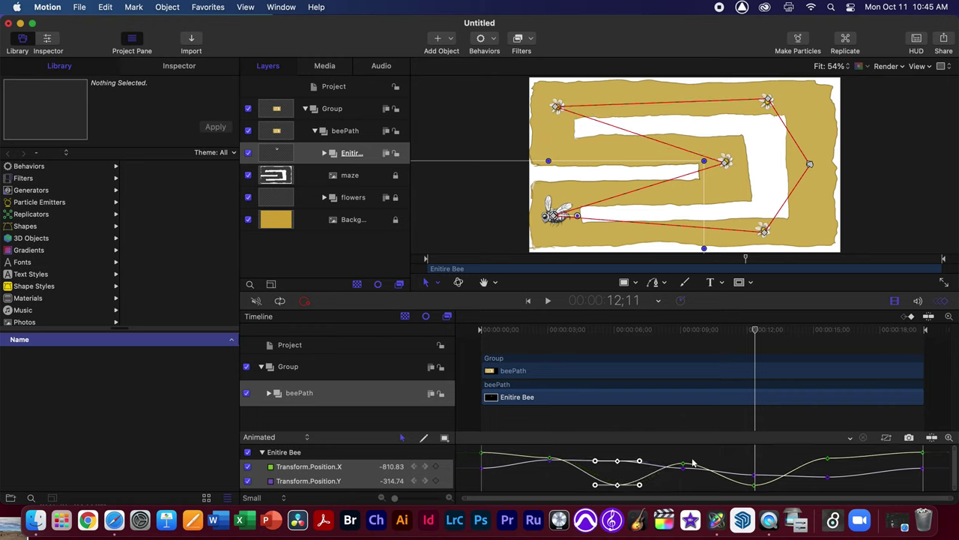
left_click_drag(694, 463, 777, 480)
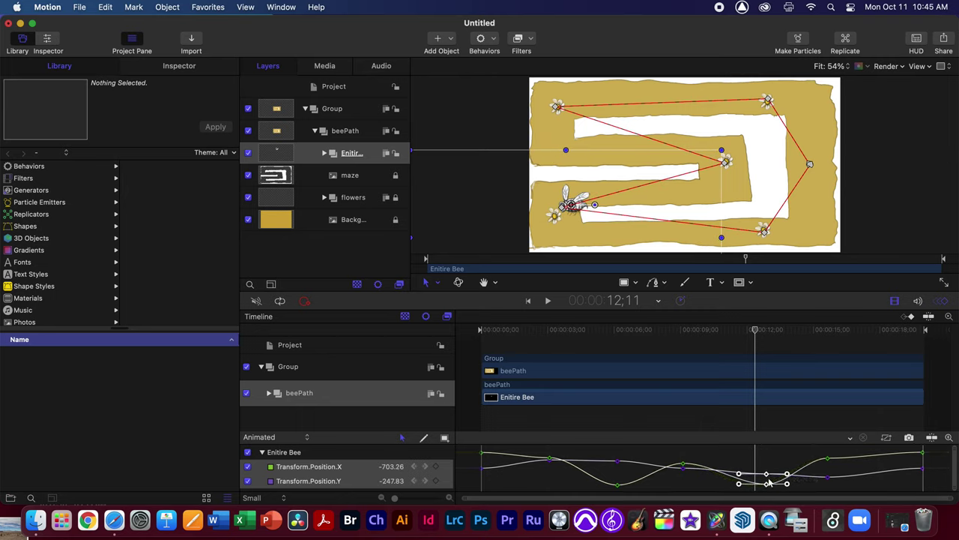
left_click_drag(755, 333, 601, 339)
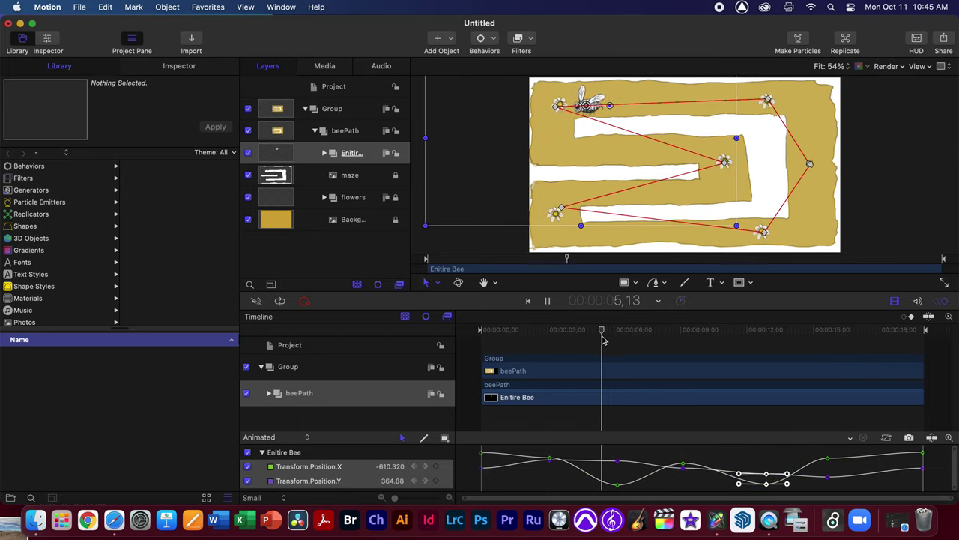
key("space")
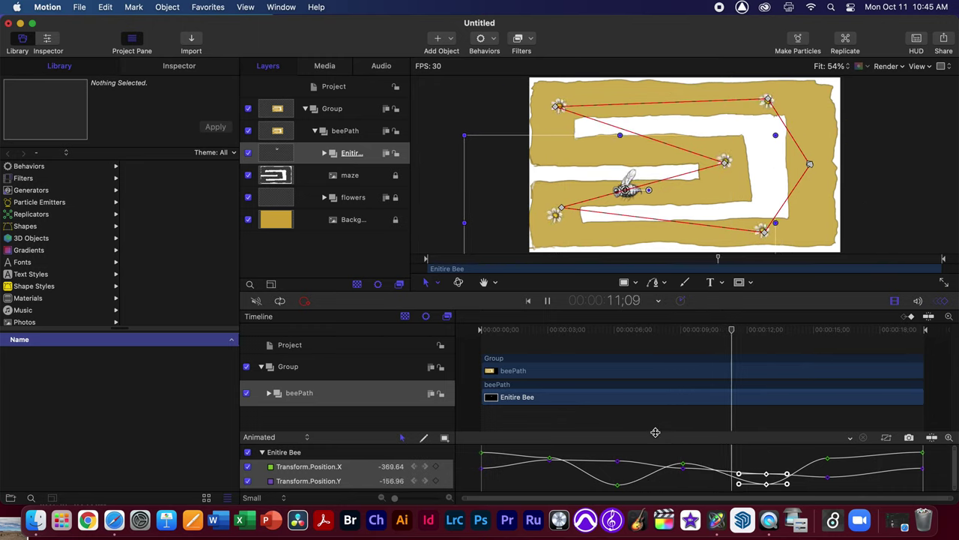
key("j")
key("j")
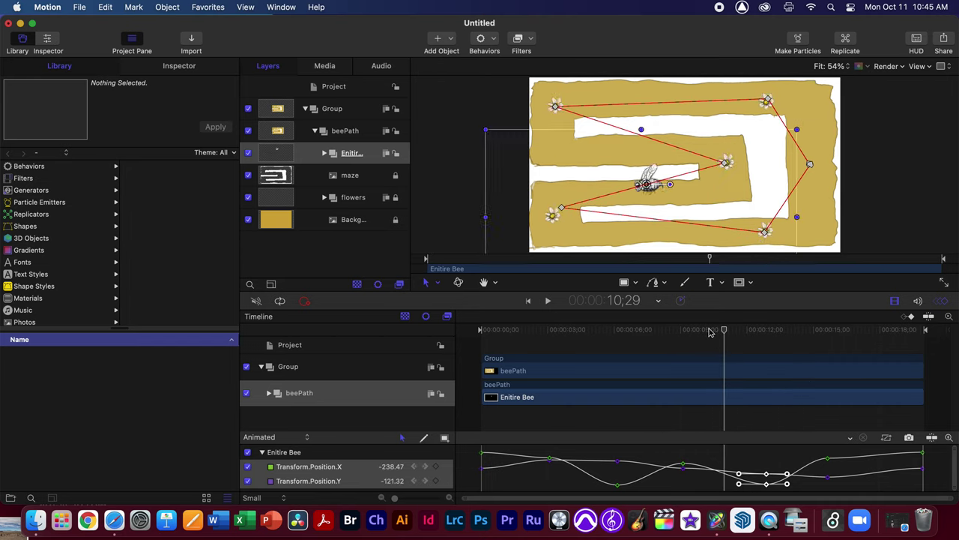
key("k")
Duplicate the bee's middle-flower position keyframes slightly after 9;04 so it pauses there, and play that section
left_click(683, 468)
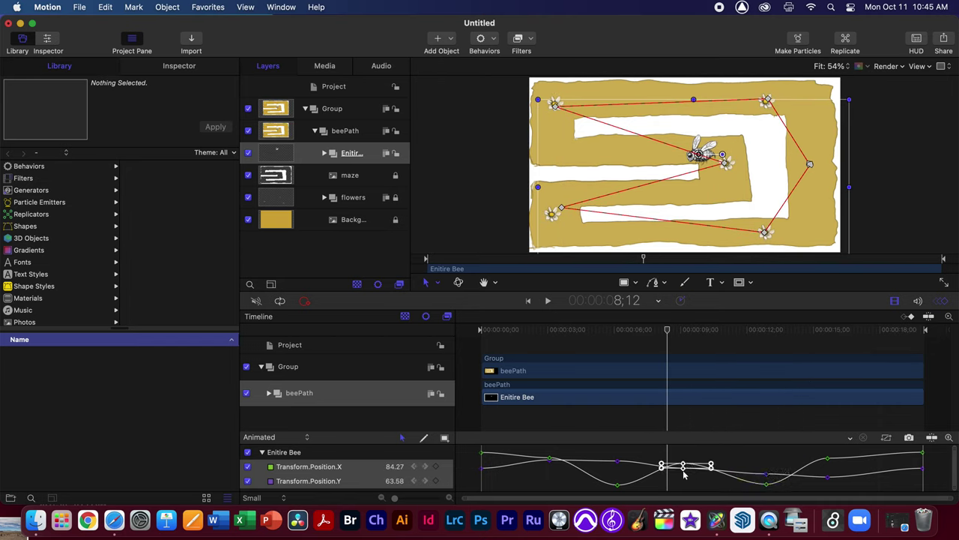
left_click_drag(668, 332, 683, 332)
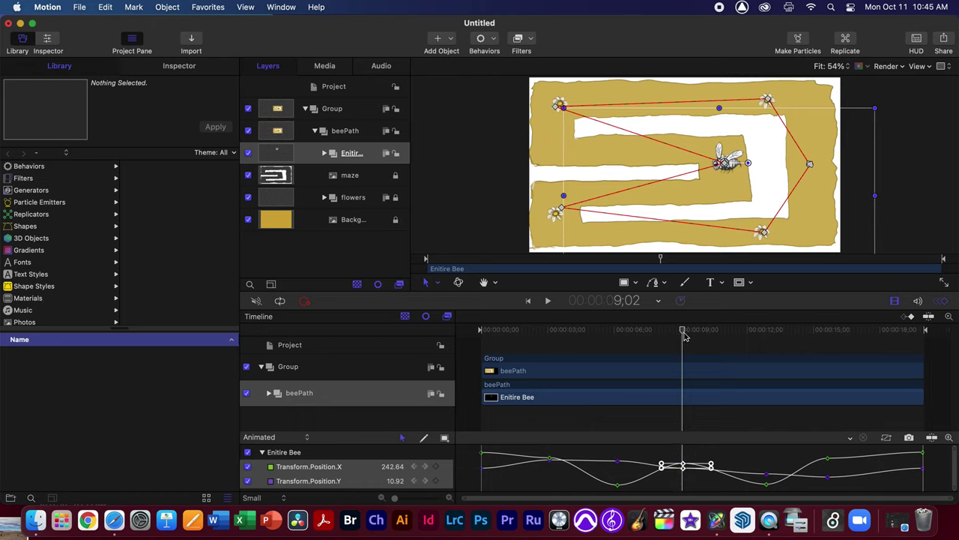
mouse_move(685, 336)
left_mouse_down()
mouse_move(694, 339)
mouse_move(682, 332)
left_mouse_up()
key("super+v")
left_click_drag(682, 332, 656, 330)
key("space")
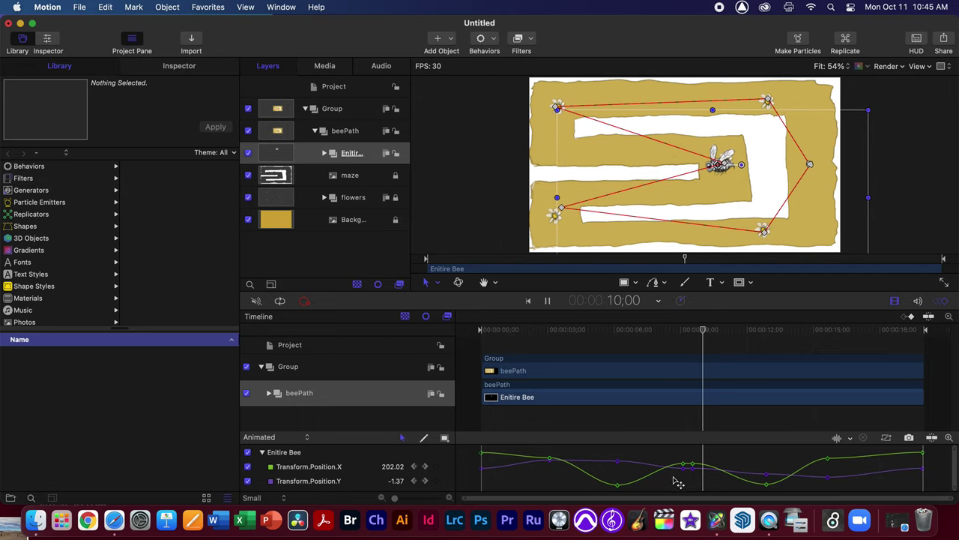
key("space")
Move the lower-left point of the bee's motion path onto the centre of its flower
left_click(774, 475)
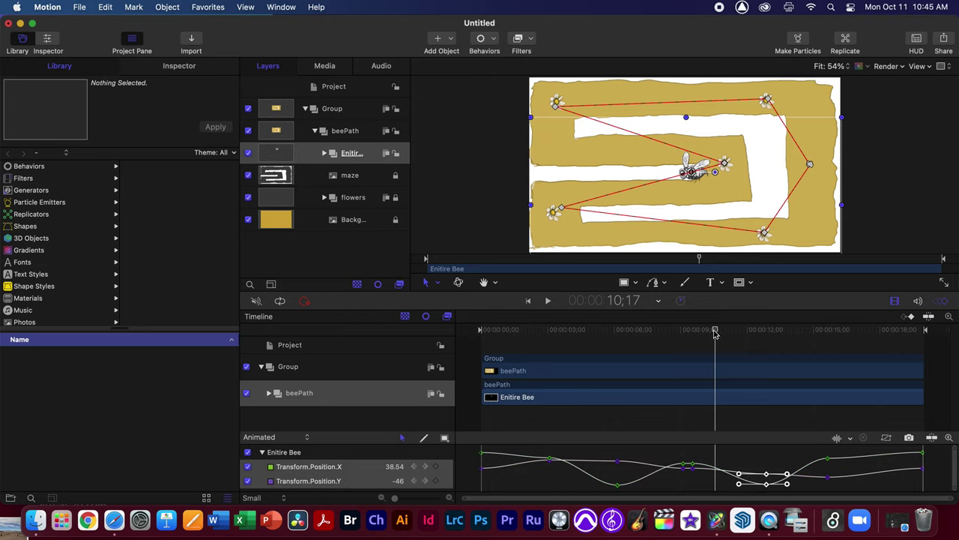
left_click(777, 463)
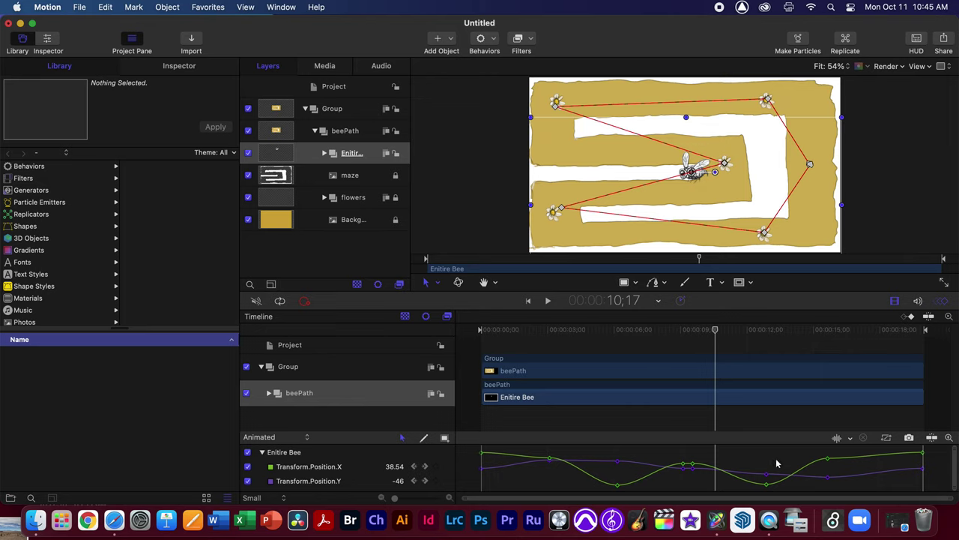
left_click_drag(725, 333, 766, 332)
mouse_move(768, 476)
left_mouse_down()
mouse_move(767, 459)
mouse_move(768, 473)
left_mouse_up()
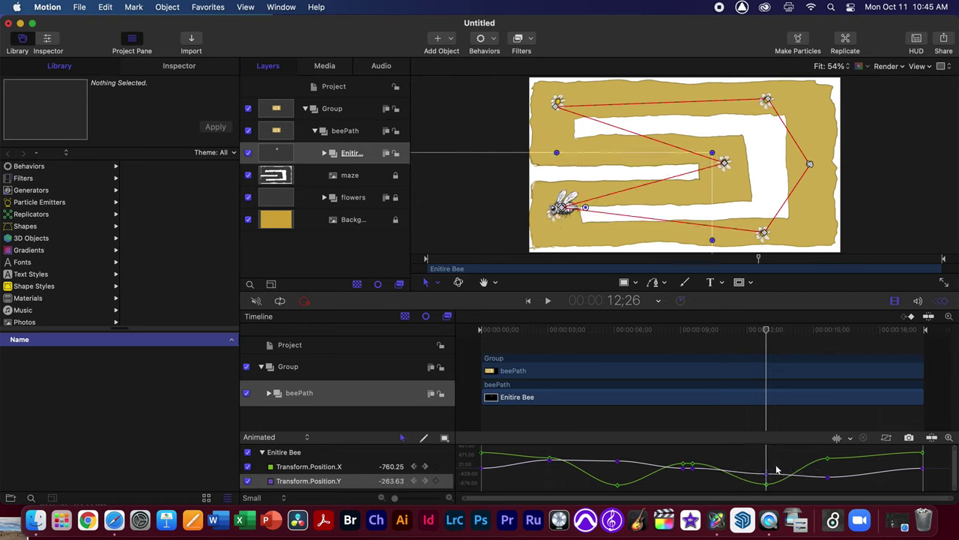
mouse_move(767, 335)
left_mouse_down()
mouse_move(745, 336)
mouse_move(793, 335)
mouse_move(770, 339)
mouse_move(784, 332)
left_mouse_up()
left_click_drag(561, 212, 555, 217)
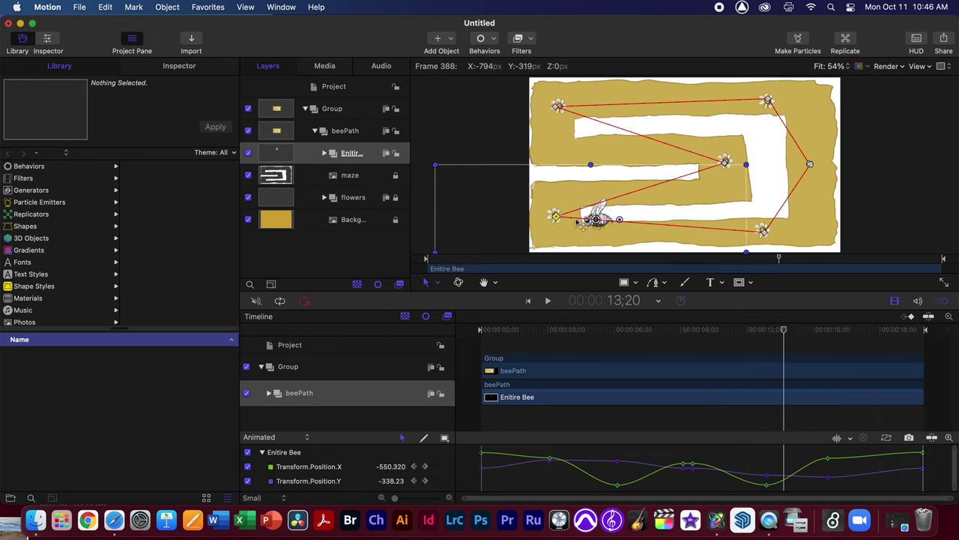
Adjust the bee's path points at the lower-right and middle flowers and play the middle-flower section
left_click_drag(766, 234, 762, 235)
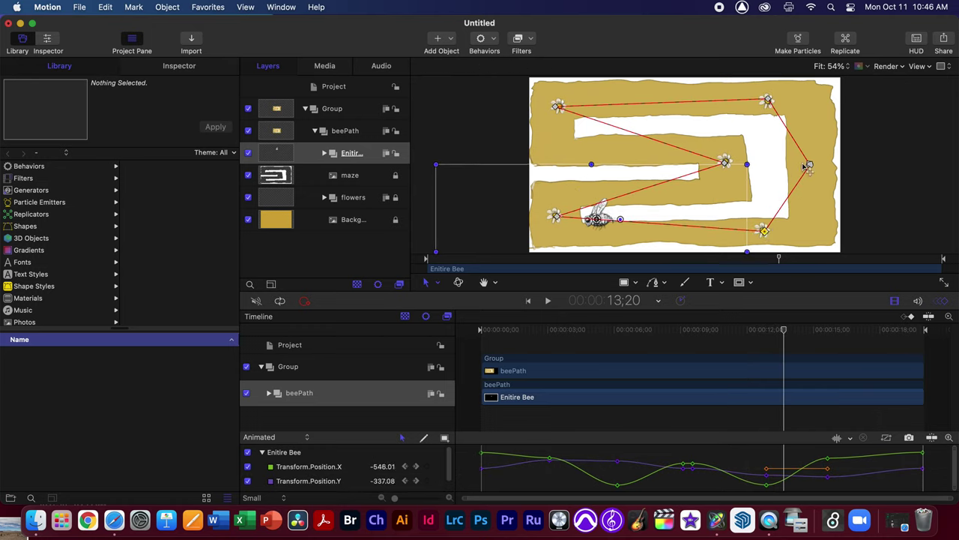
left_click(727, 162)
left_click_drag(729, 164, 727, 163)
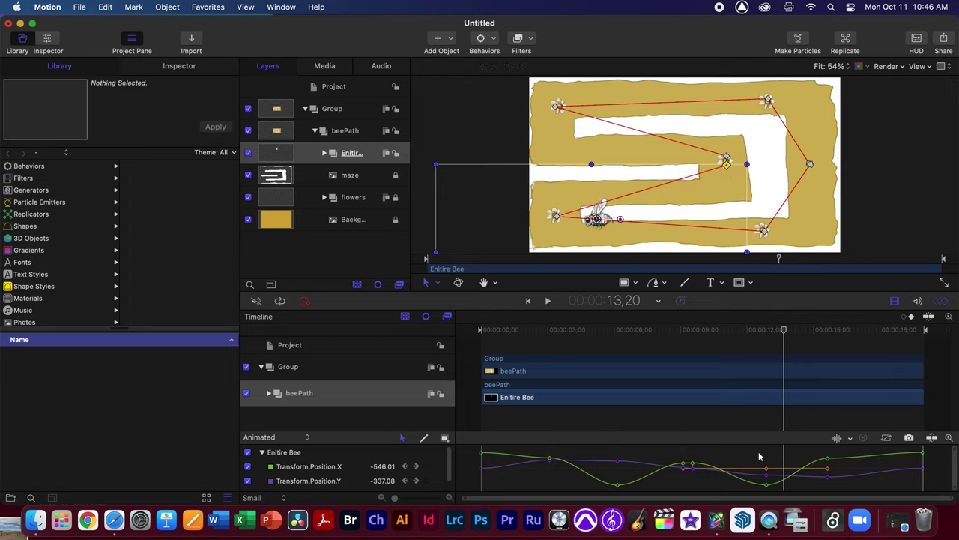
left_click_drag(778, 328, 664, 329)
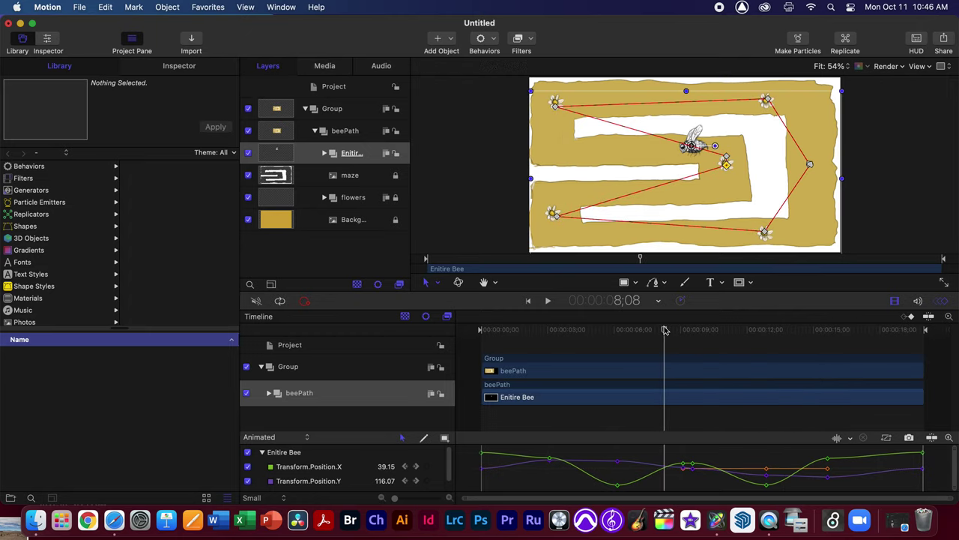
key("space")
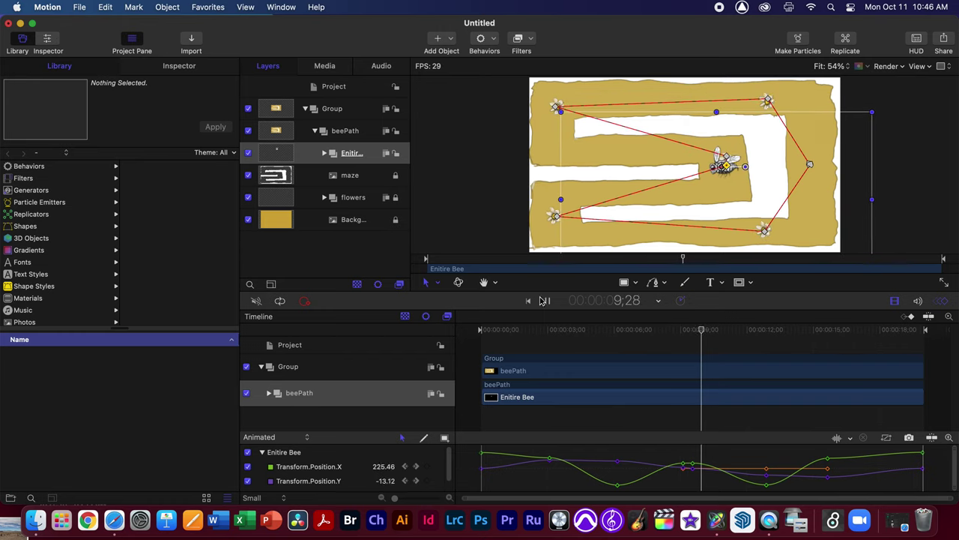
key("space")
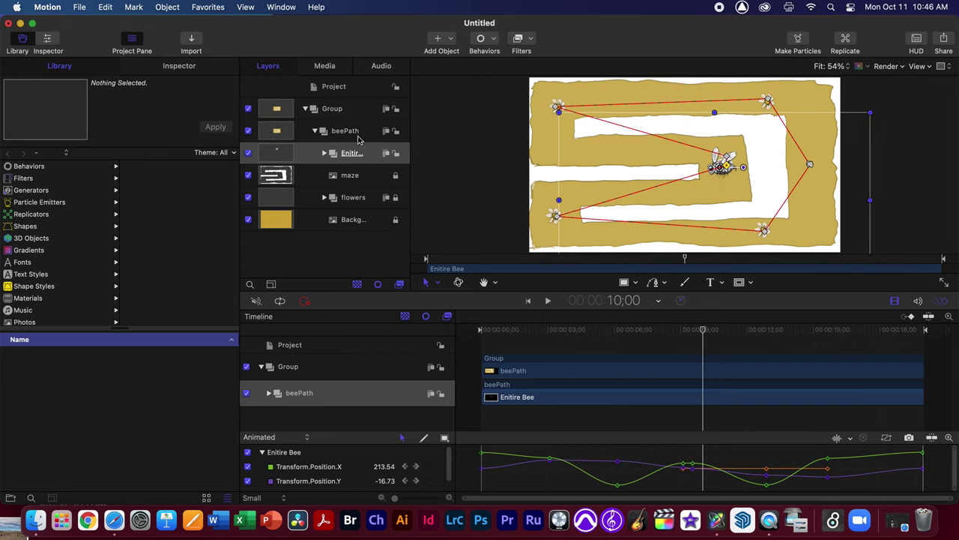
Reset the Position Z parameter of the Enitire Bee group to clear its keyframes
left_click(180, 66)
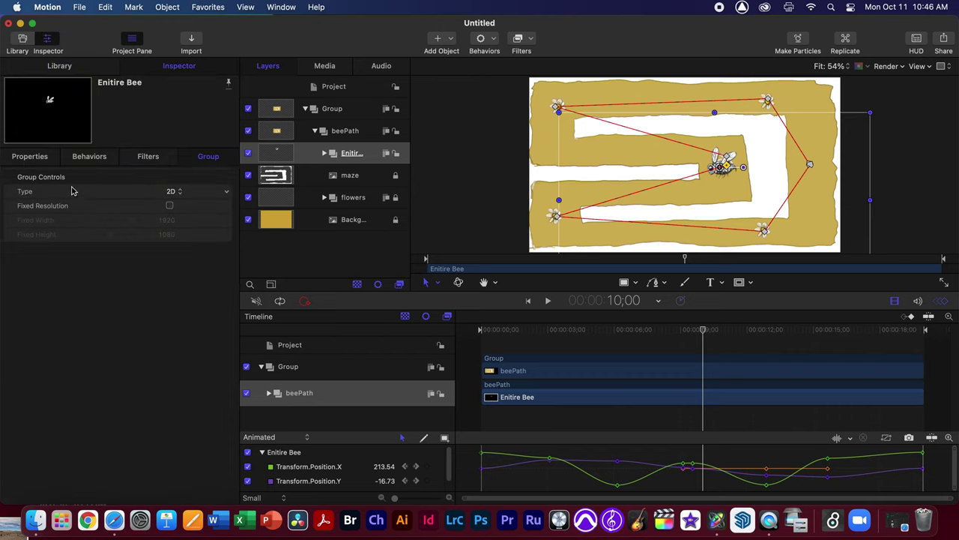
left_click(30, 157)
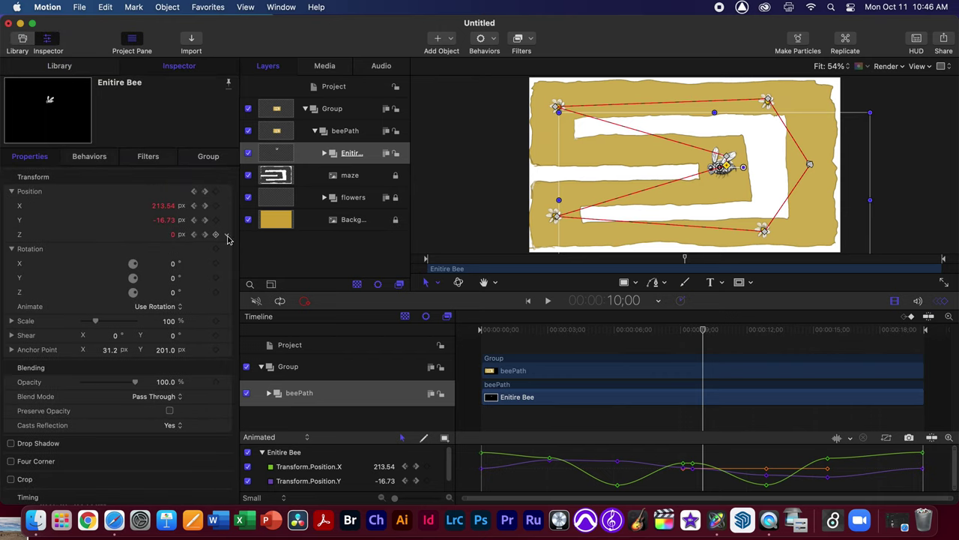
left_click(227, 235)
left_click(237, 242)
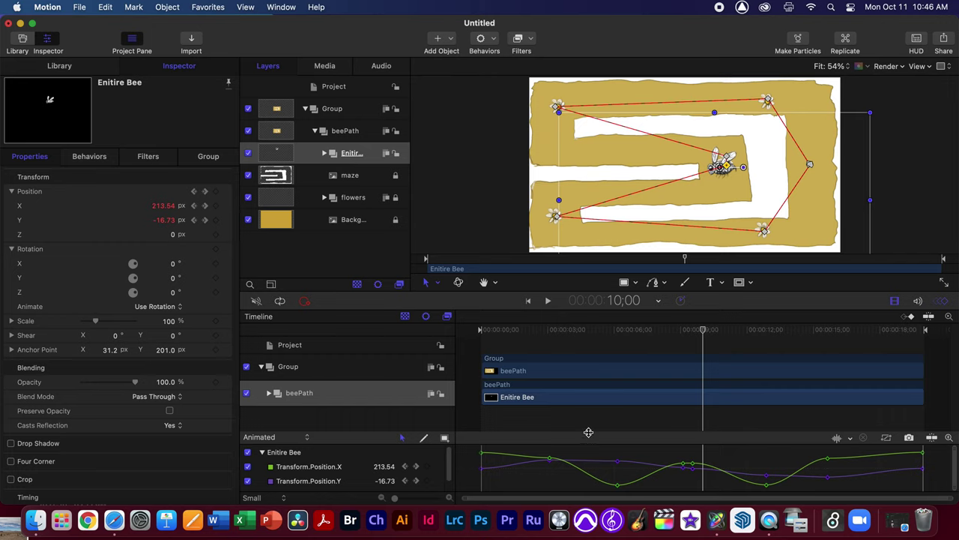
Enlarge the Keyframe Editor and play the animation from the start
left_click_drag(588, 433, 589, 387)
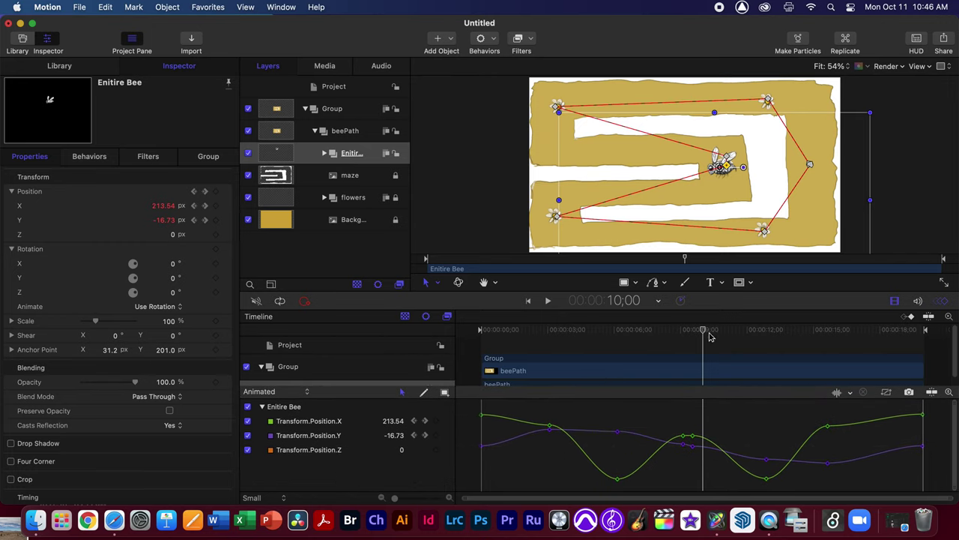
left_click_drag(704, 333, 480, 335)
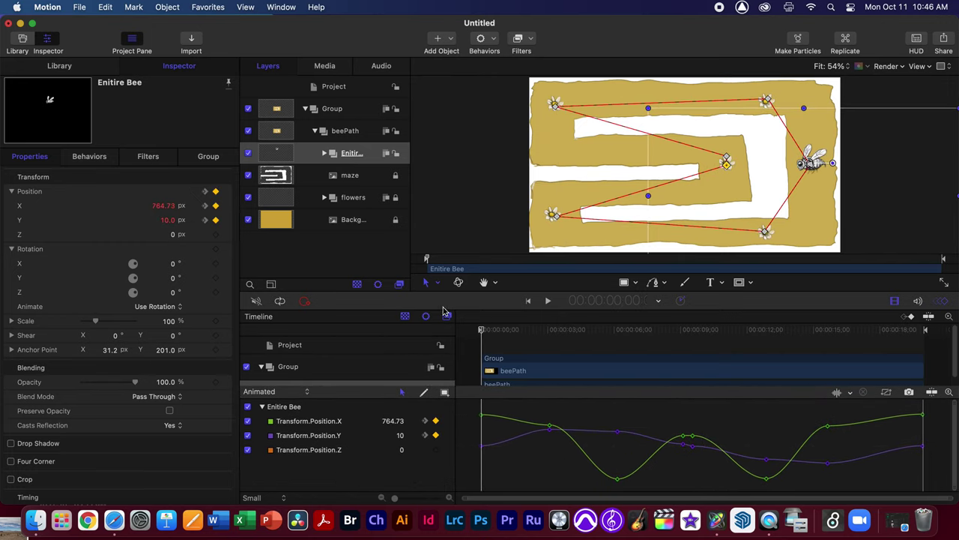
key("space")
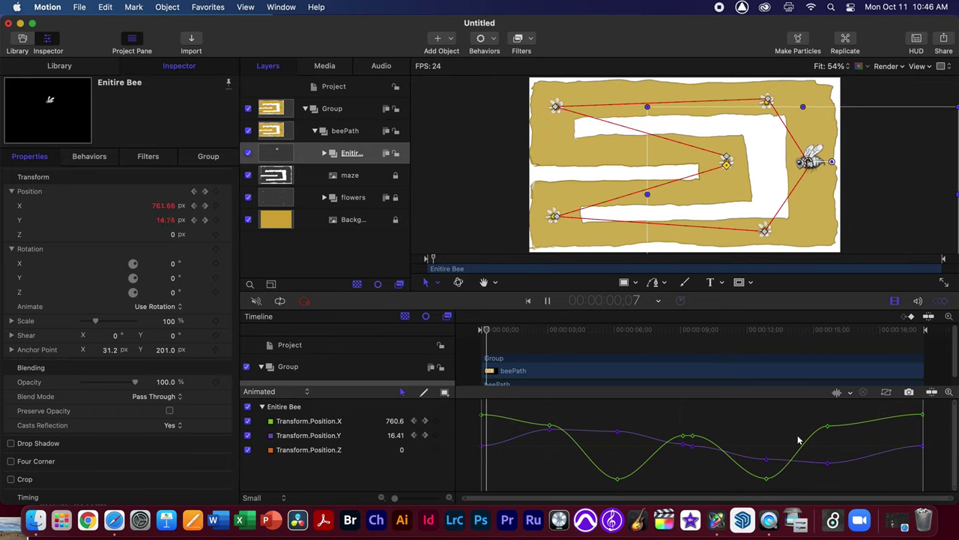
Set the interpolation of the bee's Position X and Position Y curves to Linear and play the animation
left_click(446, 423)
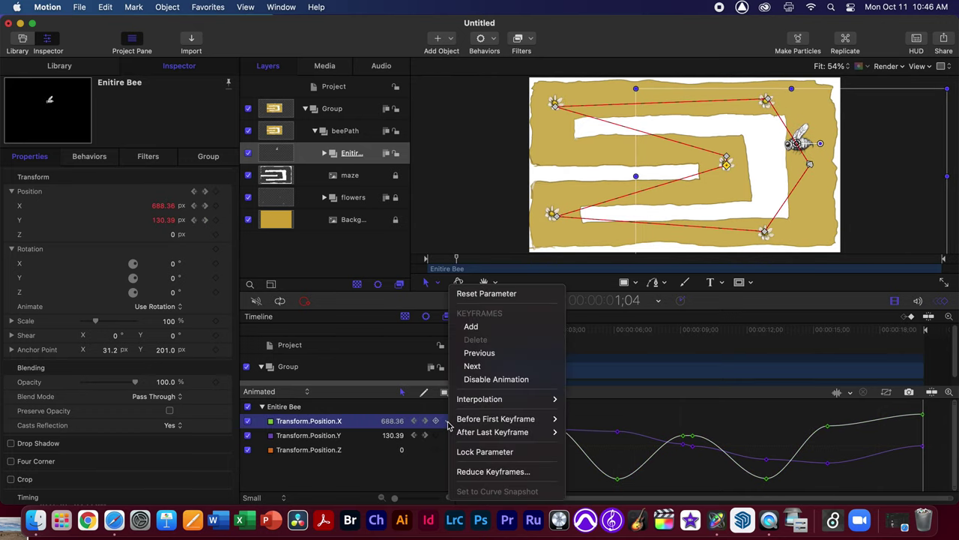
mouse_move(554, 399)
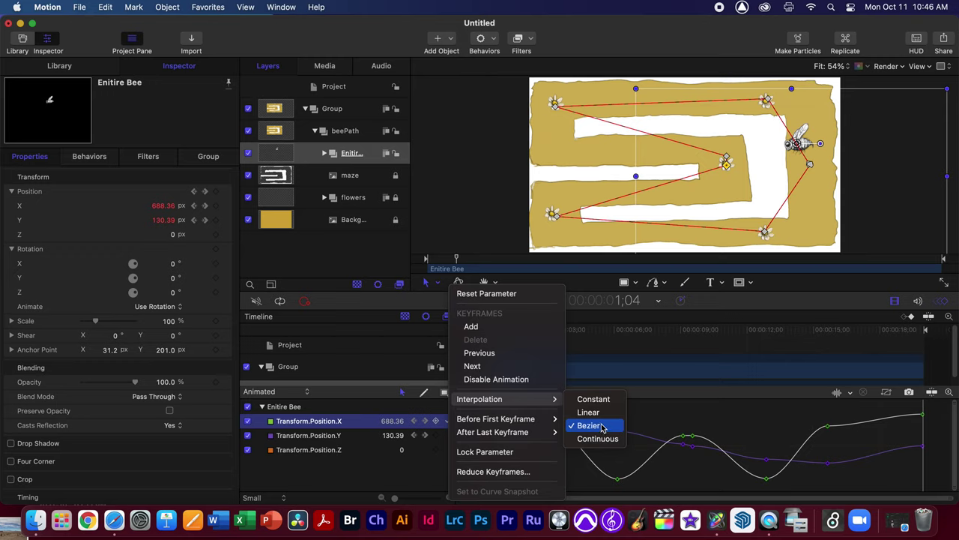
left_click(589, 412)
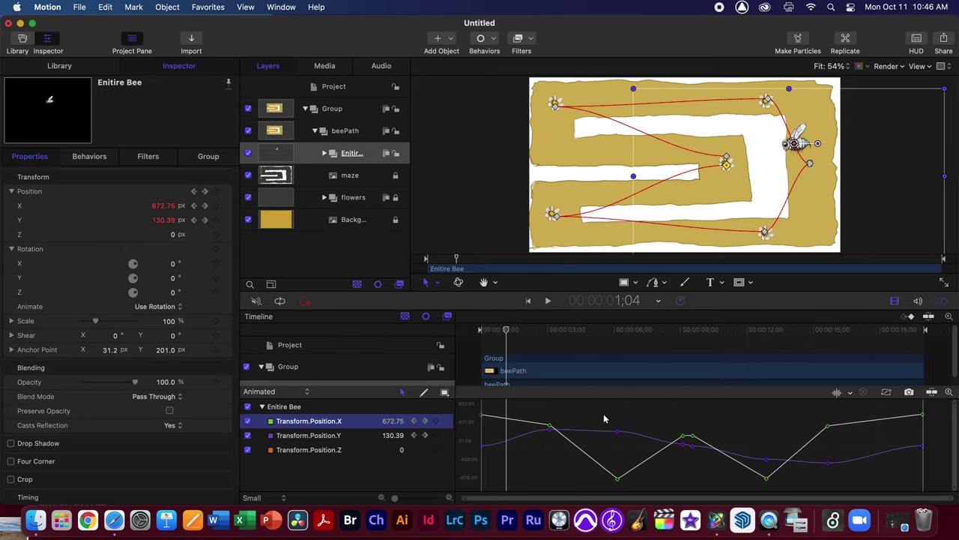
right_click(448, 440)
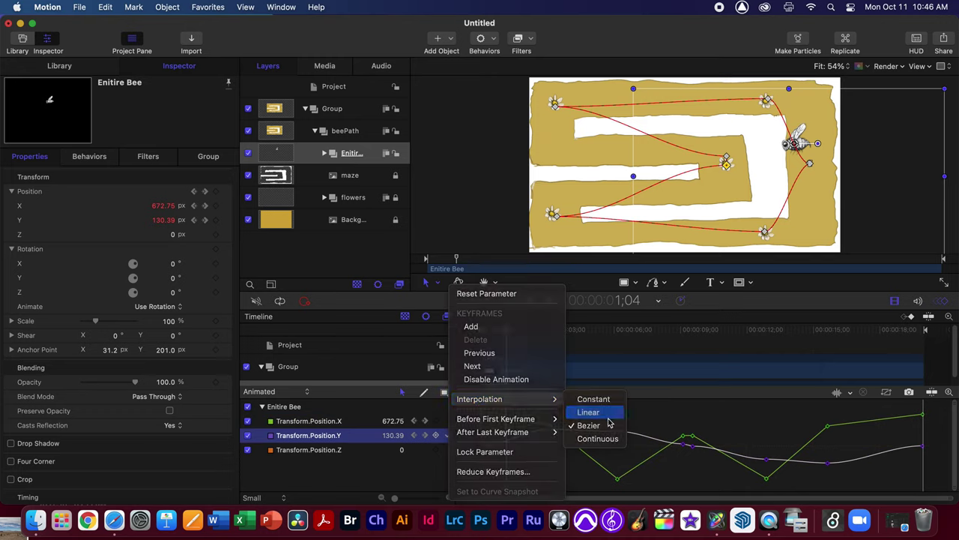
left_click(607, 414)
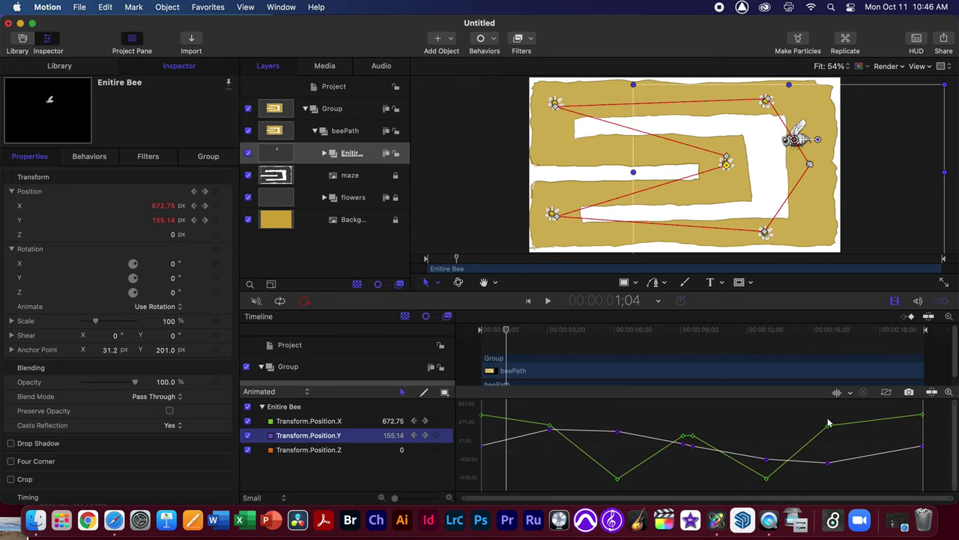
key("space")
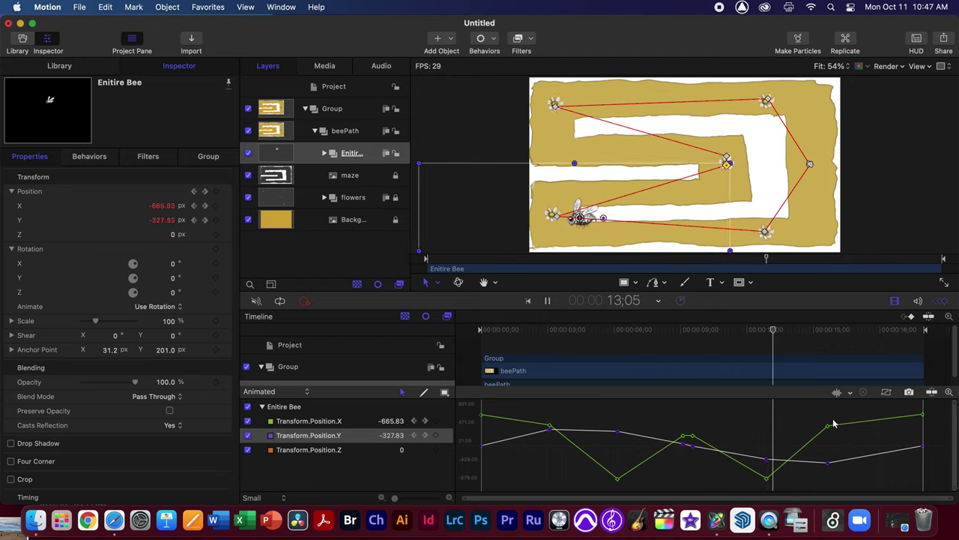
Replace the second pair of middle-flower keyframes with a copy of the 9;04 pair at 9;22, preview it and return to the start
left_click_drag(690, 330, 682, 337)
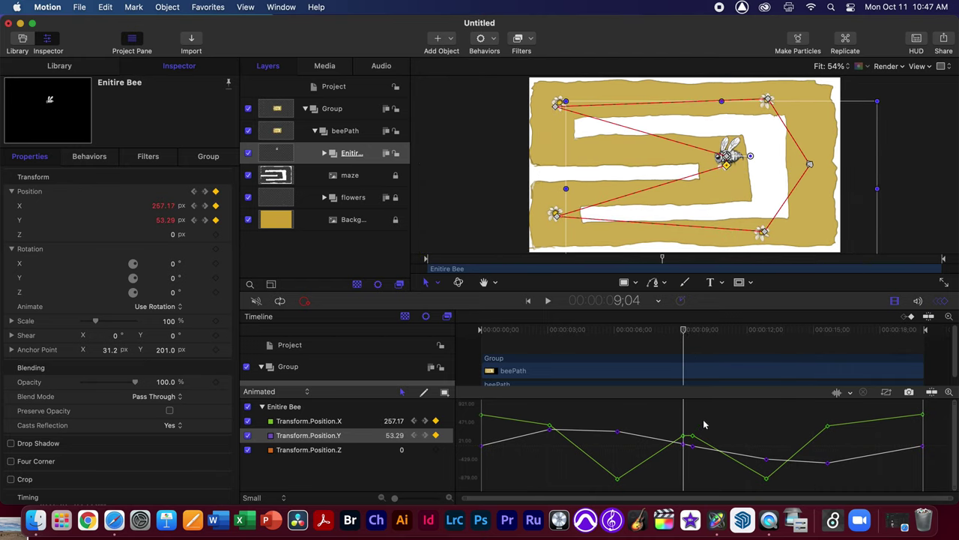
left_click_drag(705, 424, 681, 449)
left_click_drag(690, 334, 697, 332)
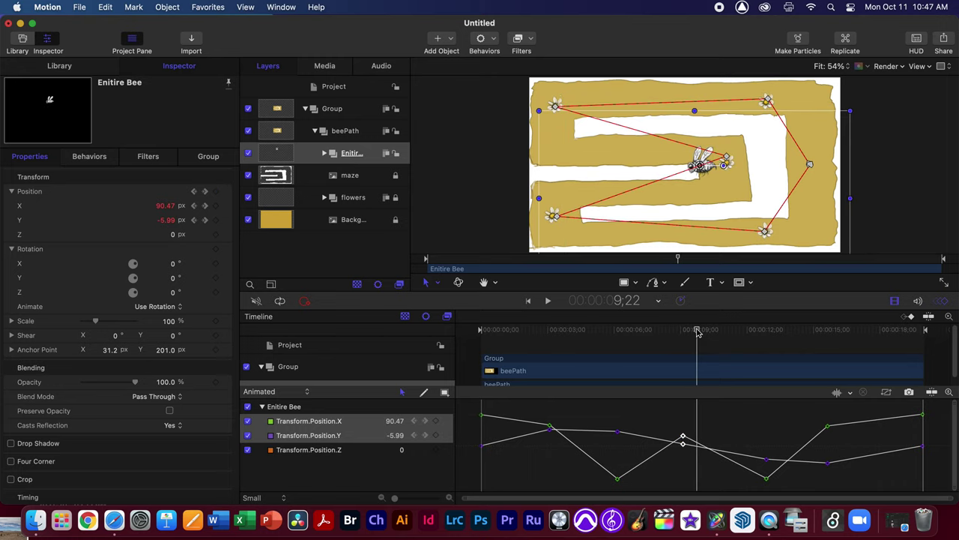
key("super+v")
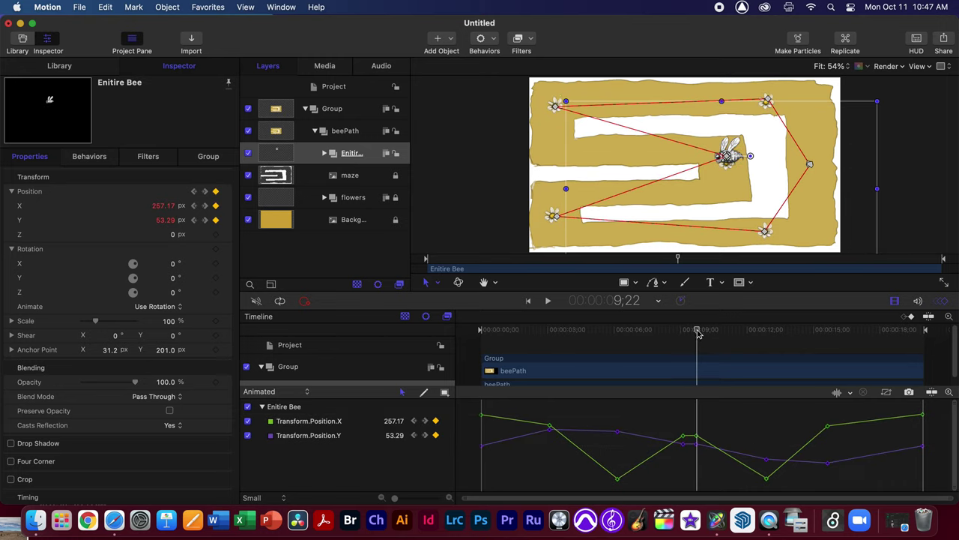
key("space")
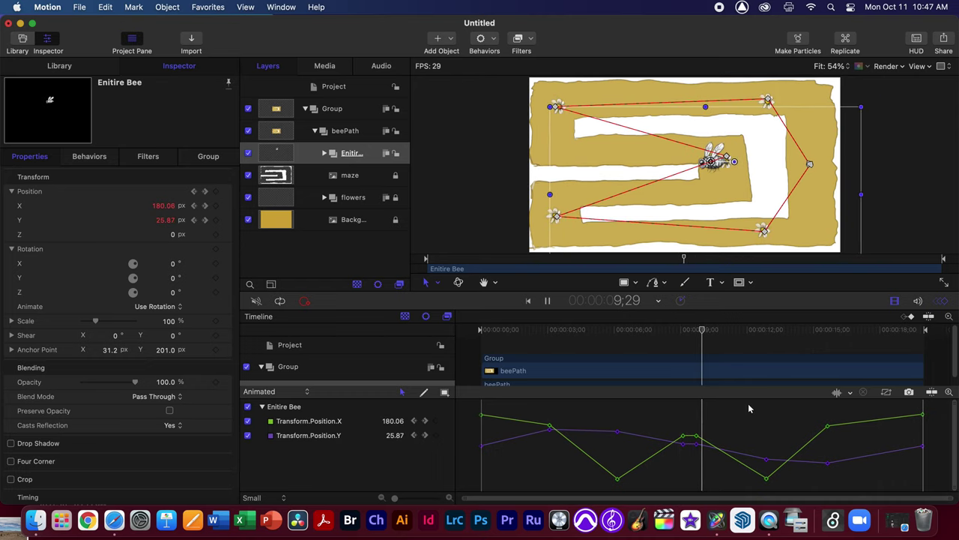
key("space")
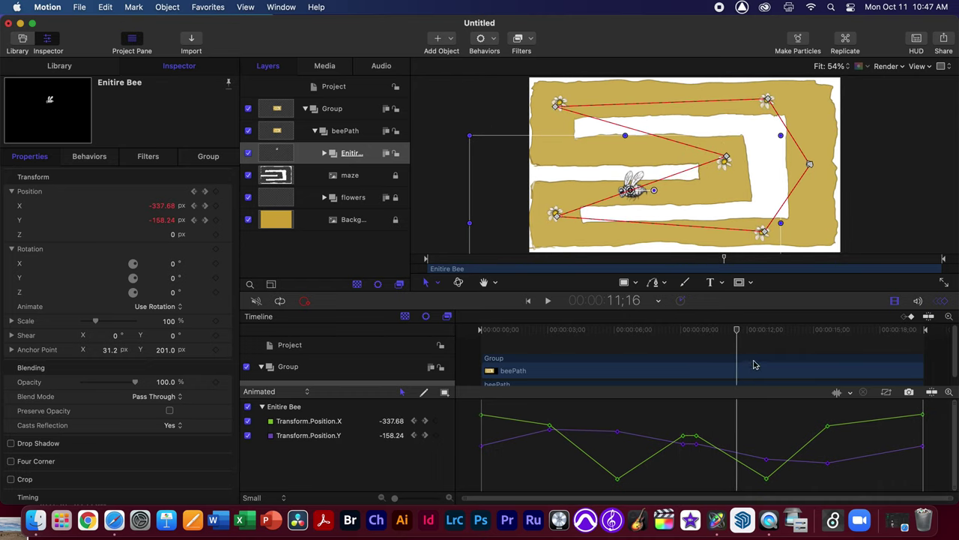
left_click_drag(737, 332, 452, 336)
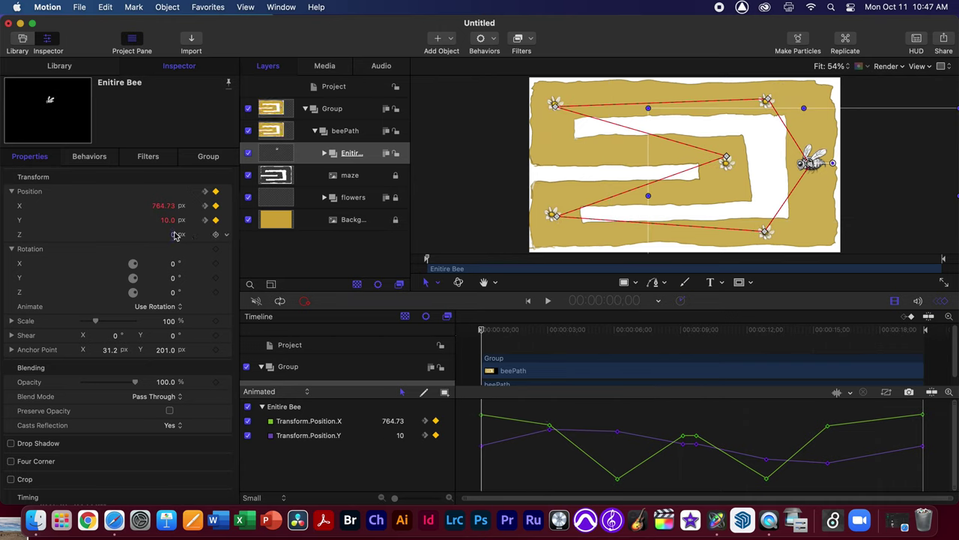
Add a Scale X keyframe to the Enitire Bee group at the first frame
left_click(12, 192)
left_click(515, 330)
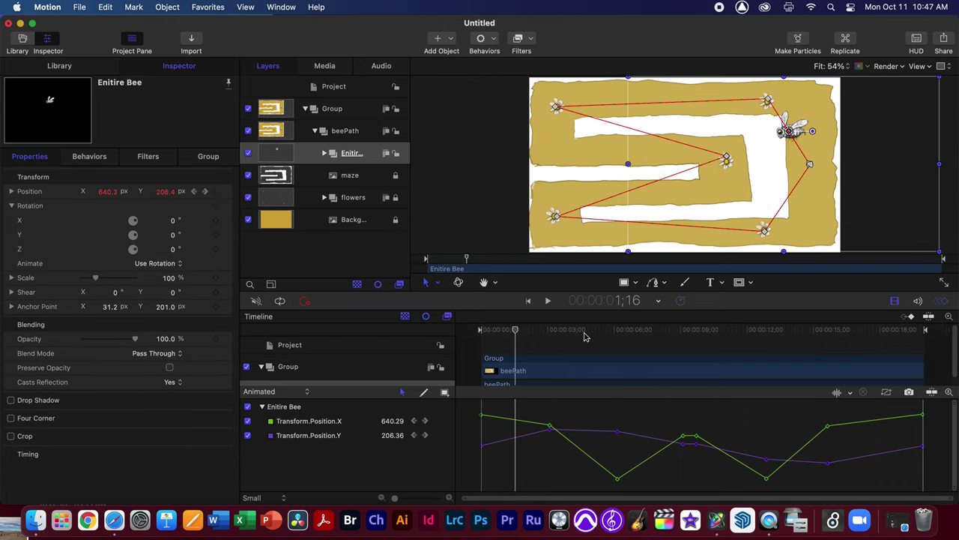
left_click_drag(585, 336, 459, 330)
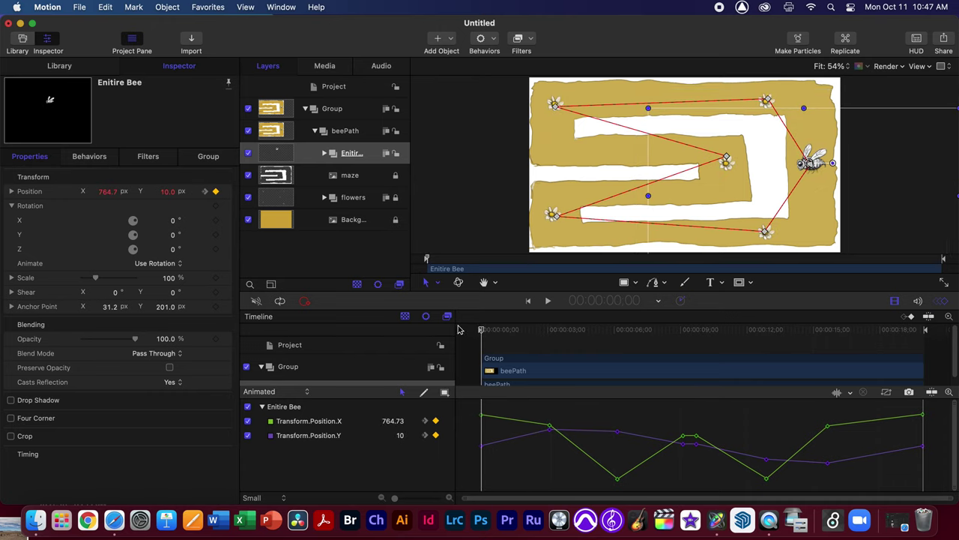
left_click(11, 278)
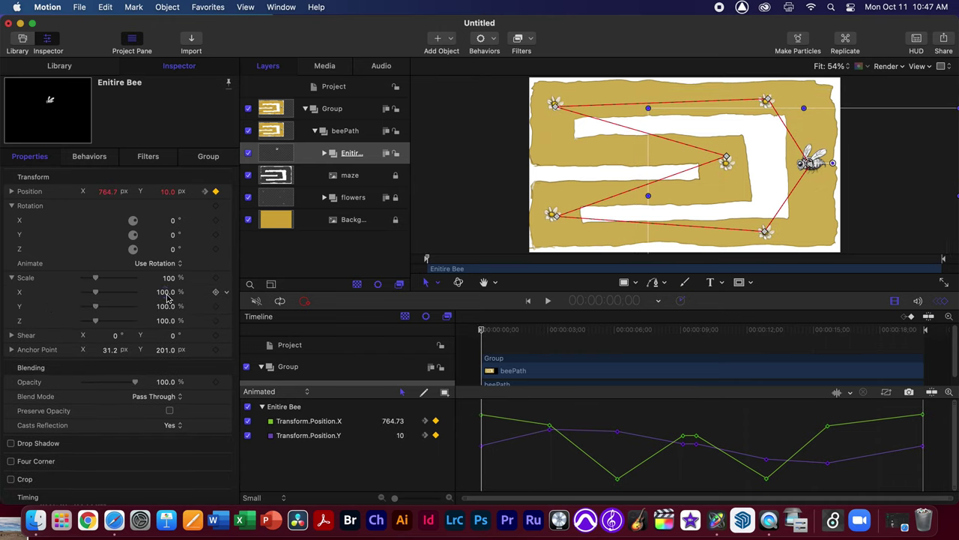
left_click(215, 292)
Try flipping the bee with a Scale X of -100% at the first frame and undo it
left_click(167, 294)
double_click(173, 299)
type("-1")
key("Return")
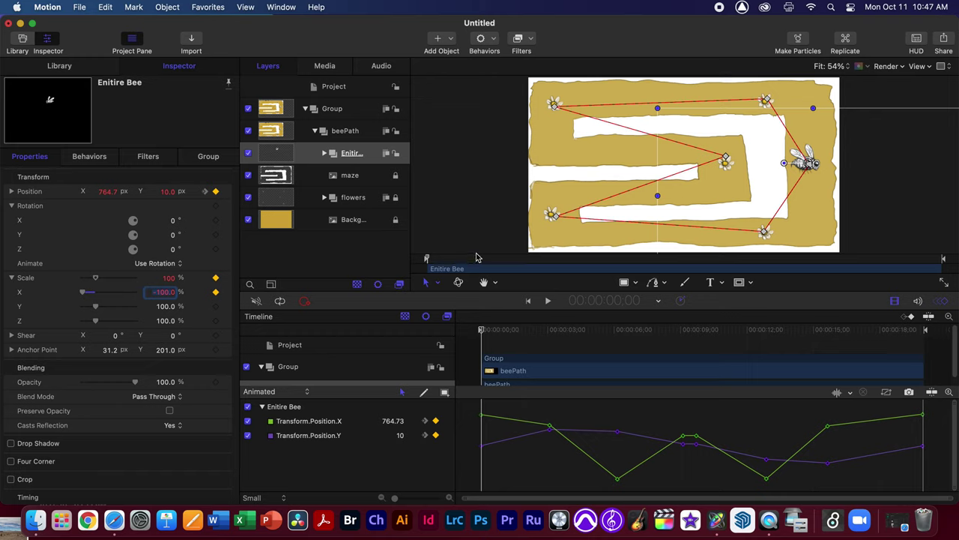
key("super+z")
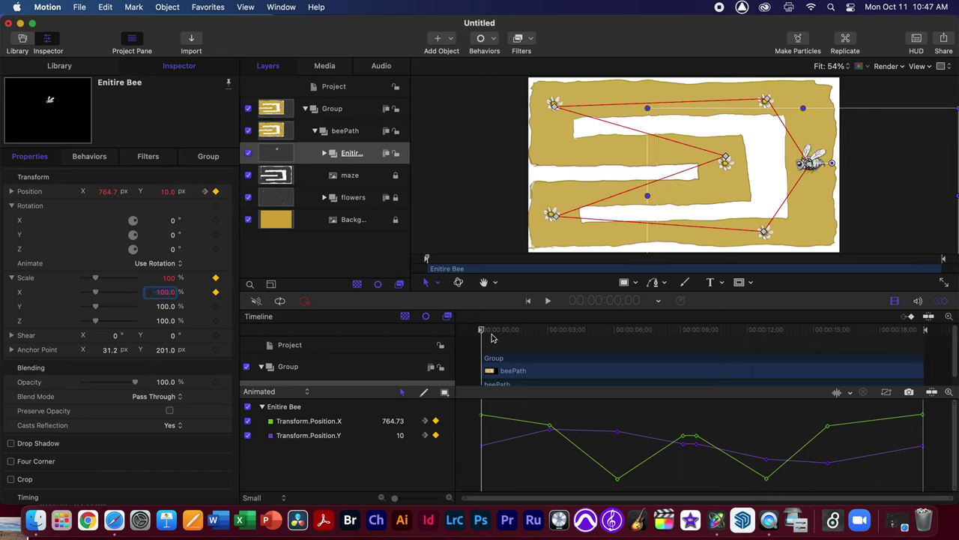
Flip the bee at the upper-left flower by setting its Scale X to -100% at 6;03
left_click_drag(491, 338, 618, 341)
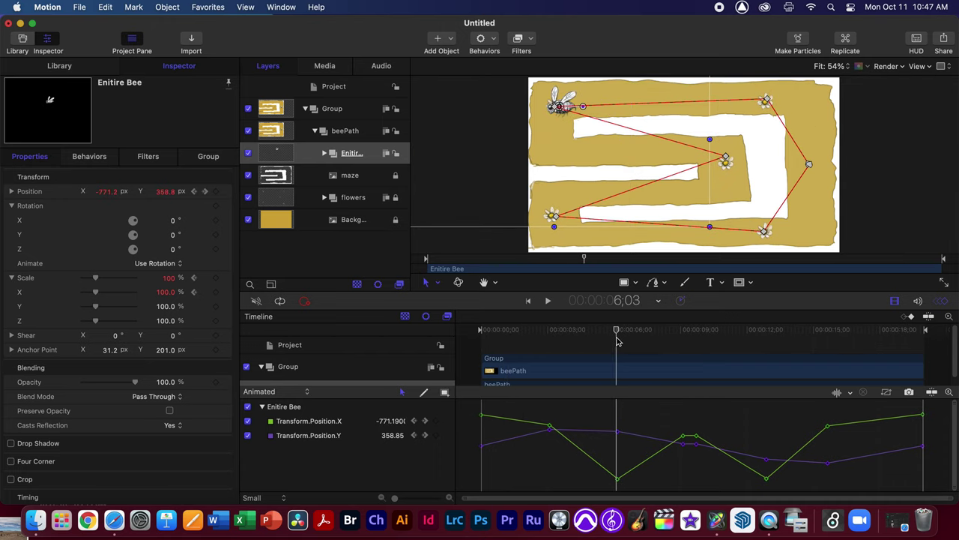
left_click(166, 292)
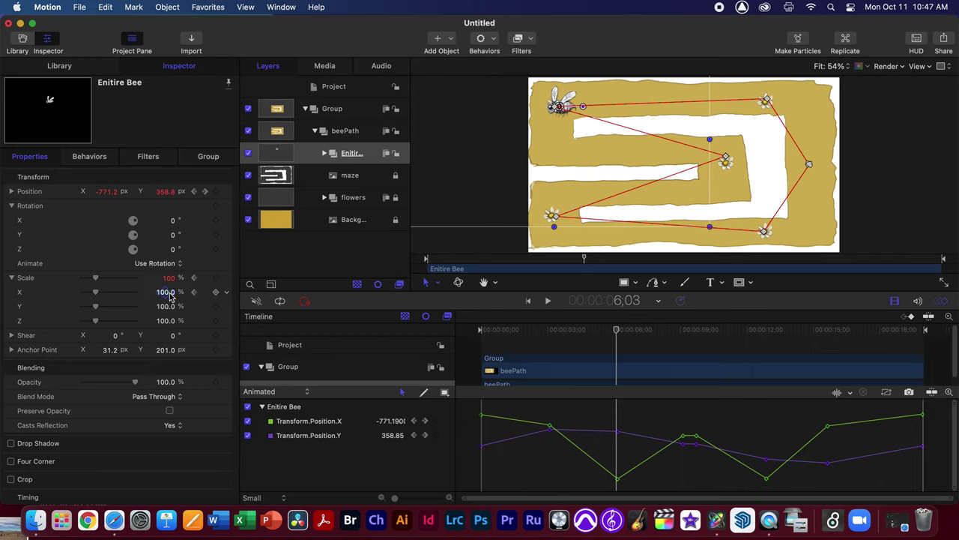
key("BackSpace")
type("-100")
key("Return")
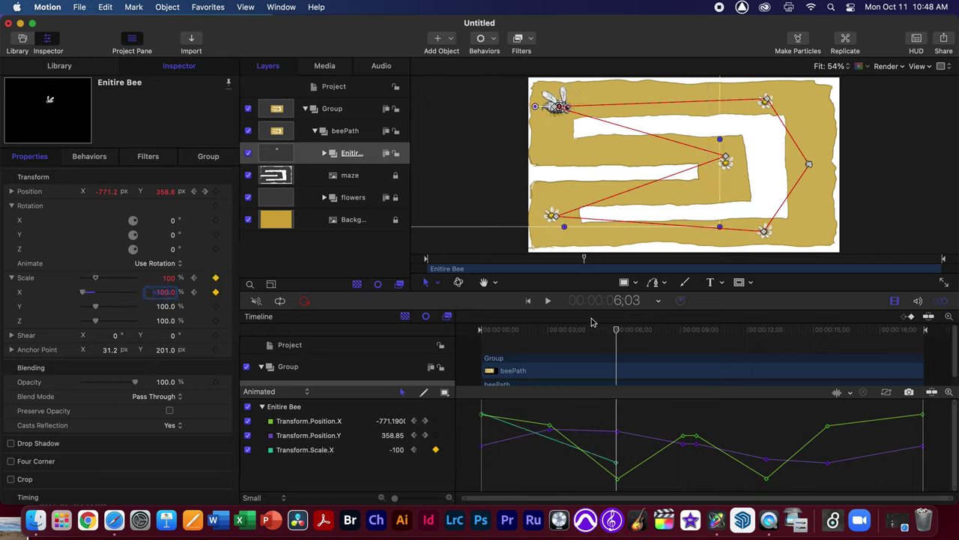
Set the bee's Scale X back to 100% at the middle flower at 9;04
left_click_drag(616, 331, 684, 335)
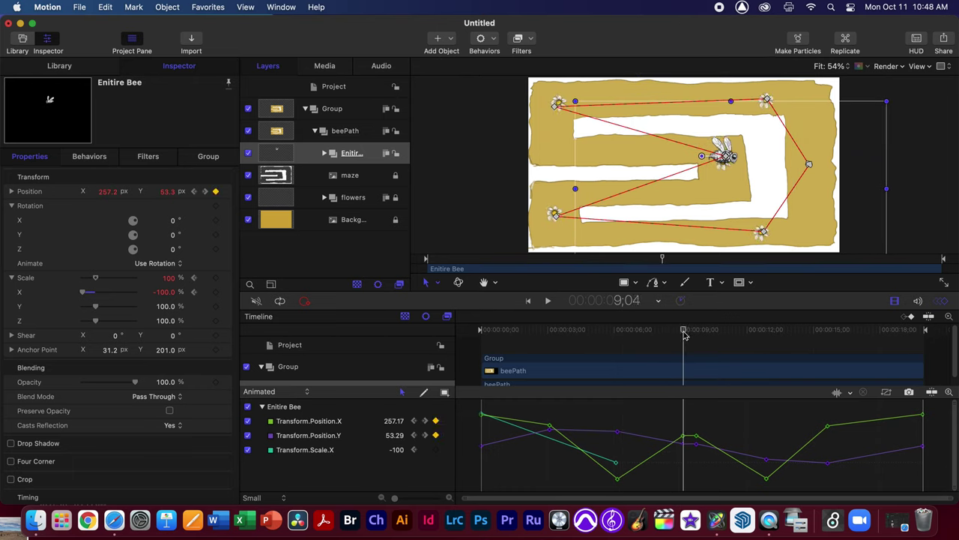
left_click(170, 292)
type("100")
key("Return")
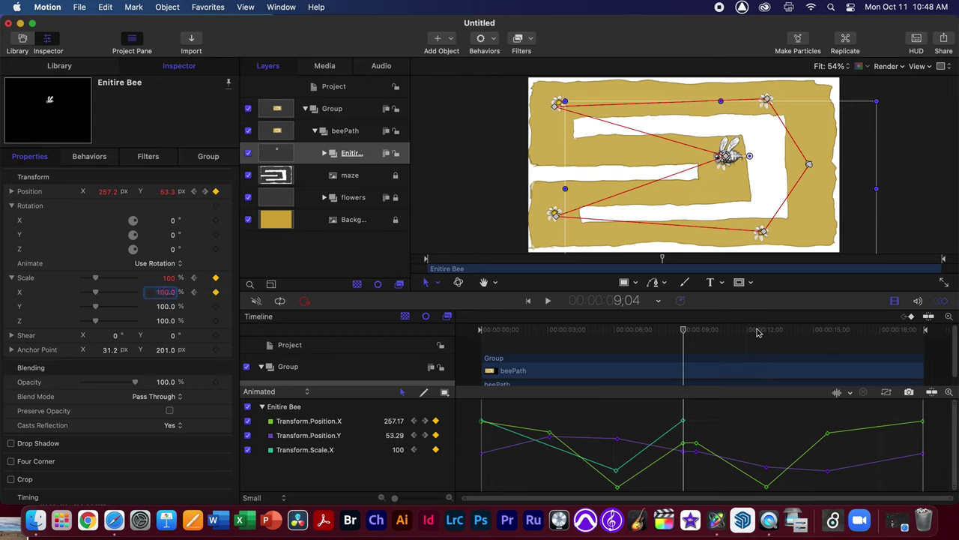
Set the bee's Scale X to -100% at the lower-left flower at 12;24
left_click_drag(688, 332, 765, 335)
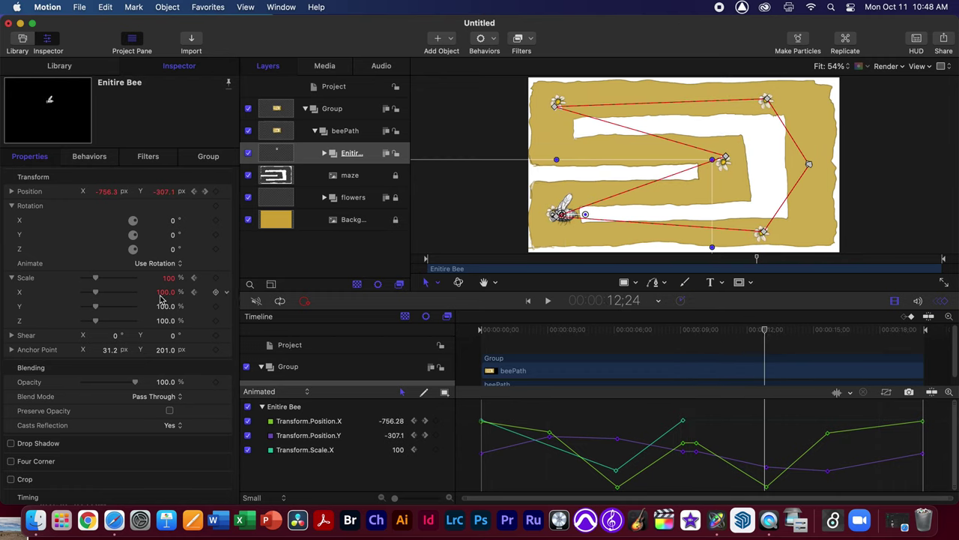
left_click(164, 292)
type("-100")
key("Return")
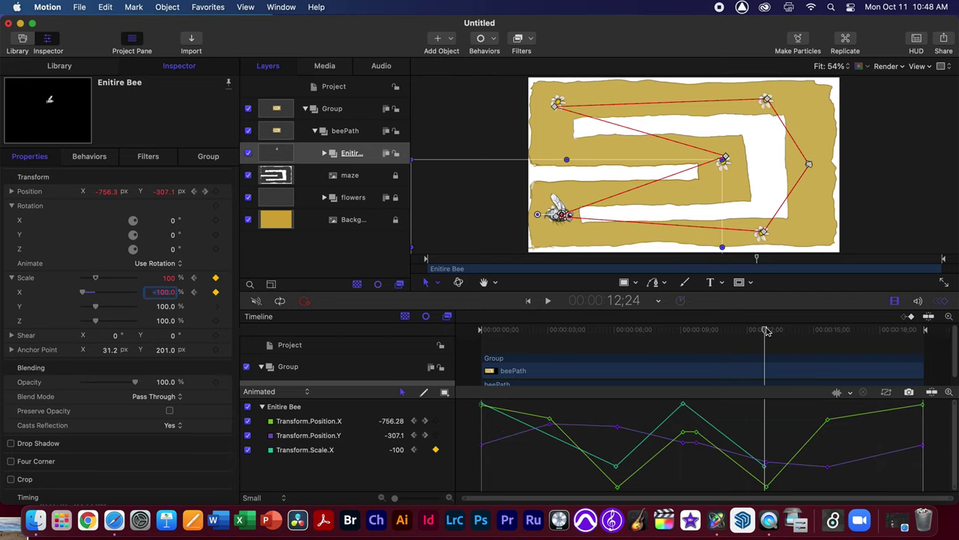
Set the bee's Scale X to 100% near the end of its path at 19;04
left_click_drag(766, 330, 905, 331)
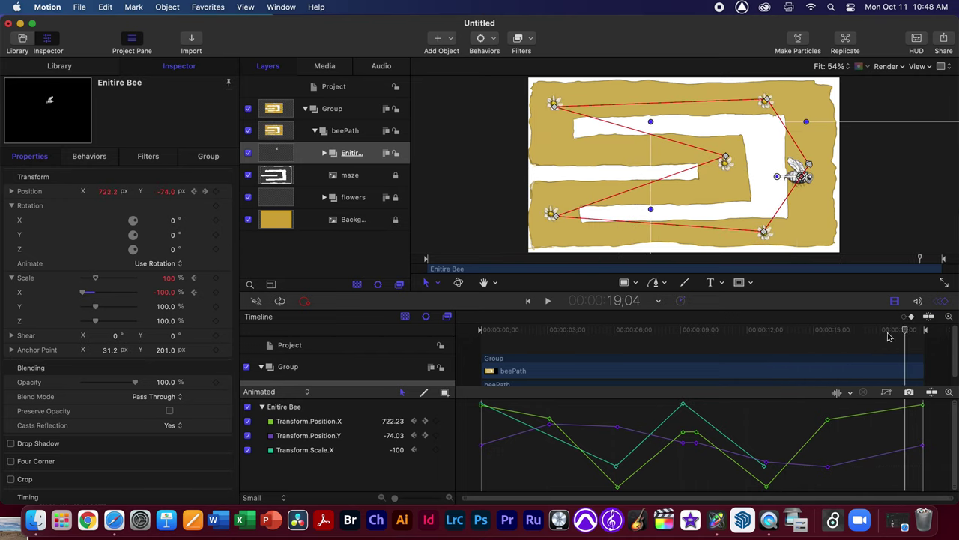
left_click(166, 291)
type("100")
key("Return")
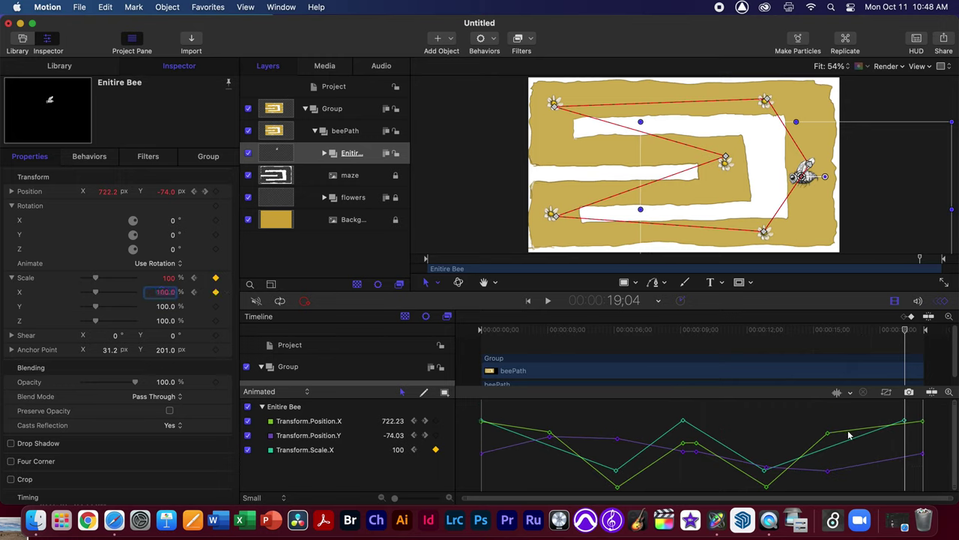
Play the animation from the start to check how the bee flips, and return to the first frame
left_click_drag(903, 336, 926, 333)
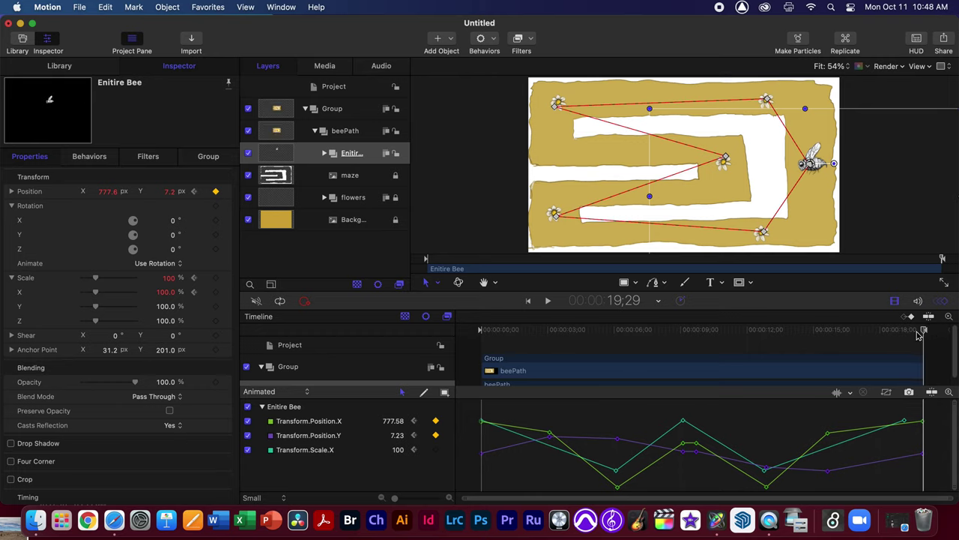
left_click(474, 332)
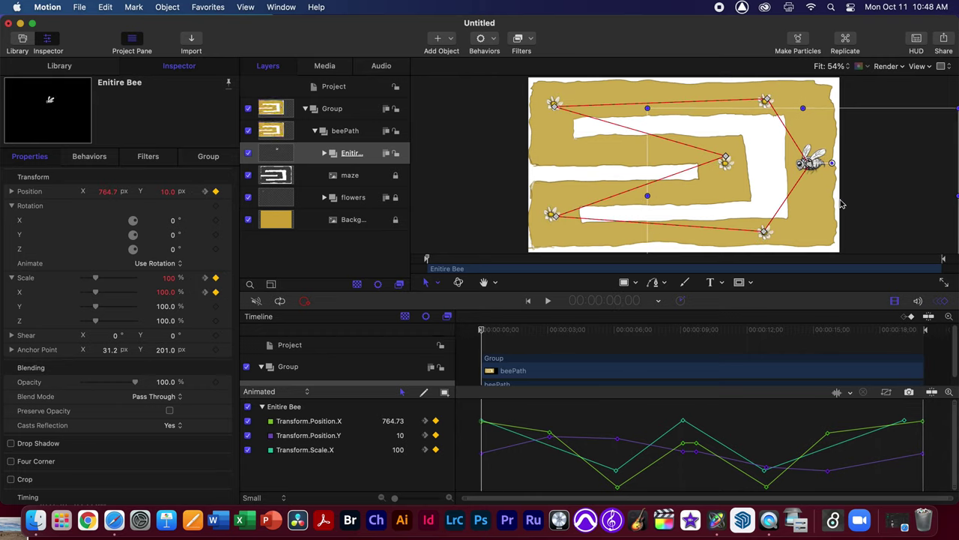
key("space")
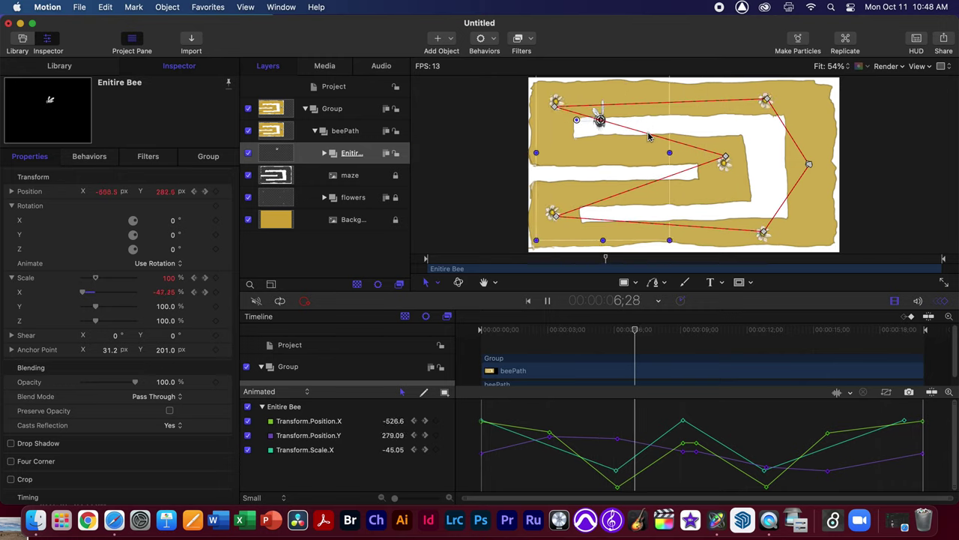
key("space")
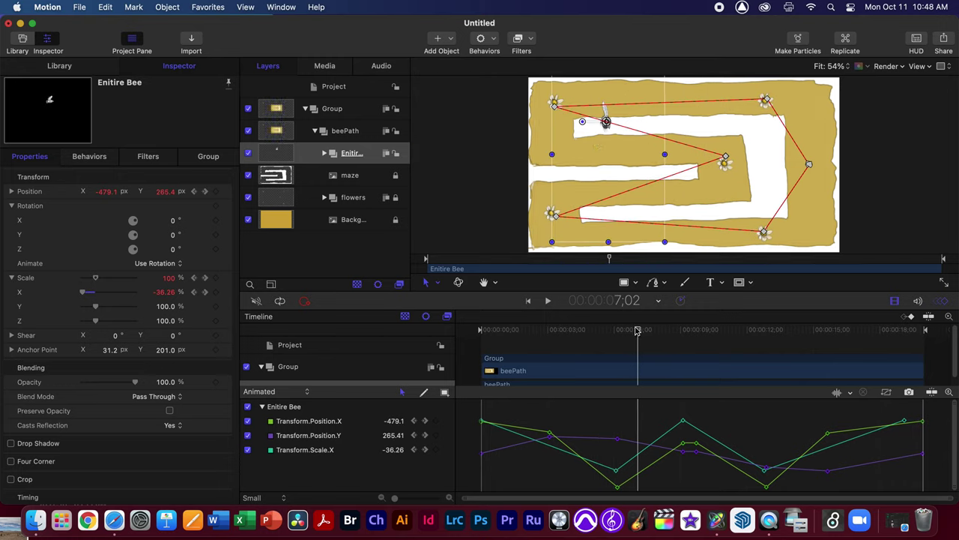
left_click_drag(636, 330, 480, 331)
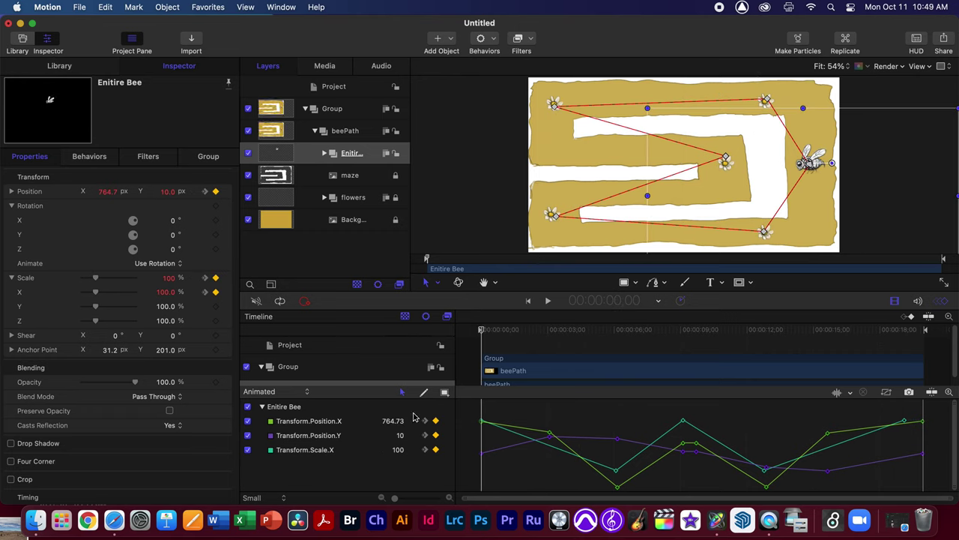
Set the interpolation of the bee's Scale X curve to Constant and play the animation
left_click(448, 452)
mouse_move(551, 399)
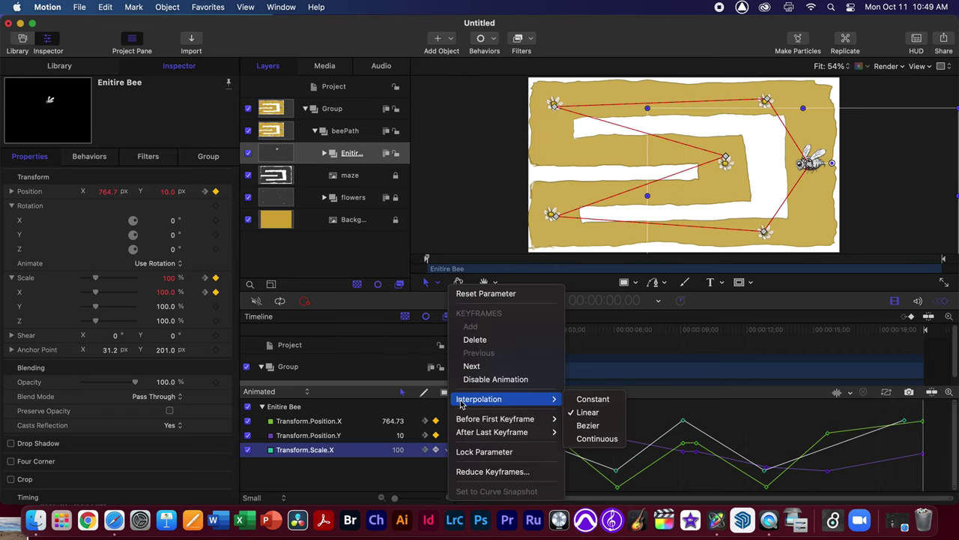
left_click(608, 403)
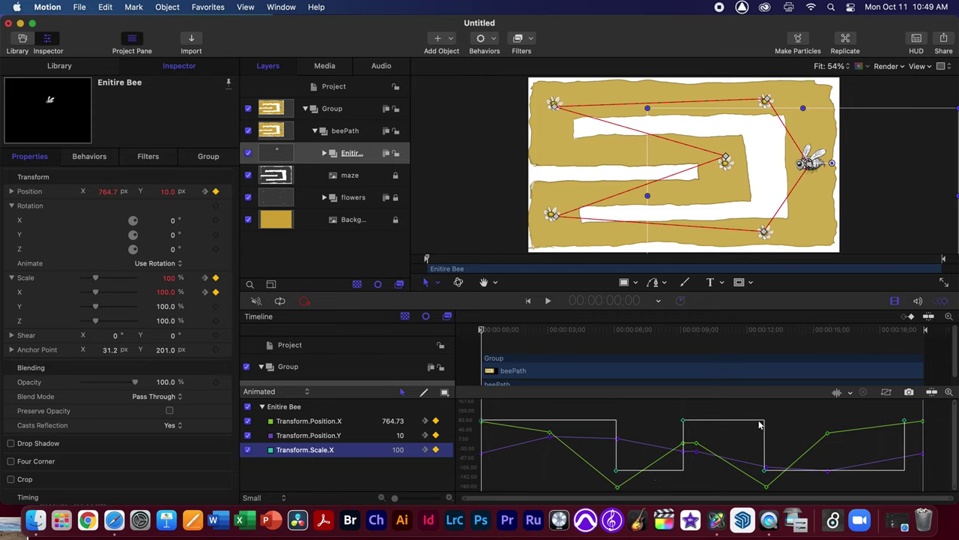
key("space")
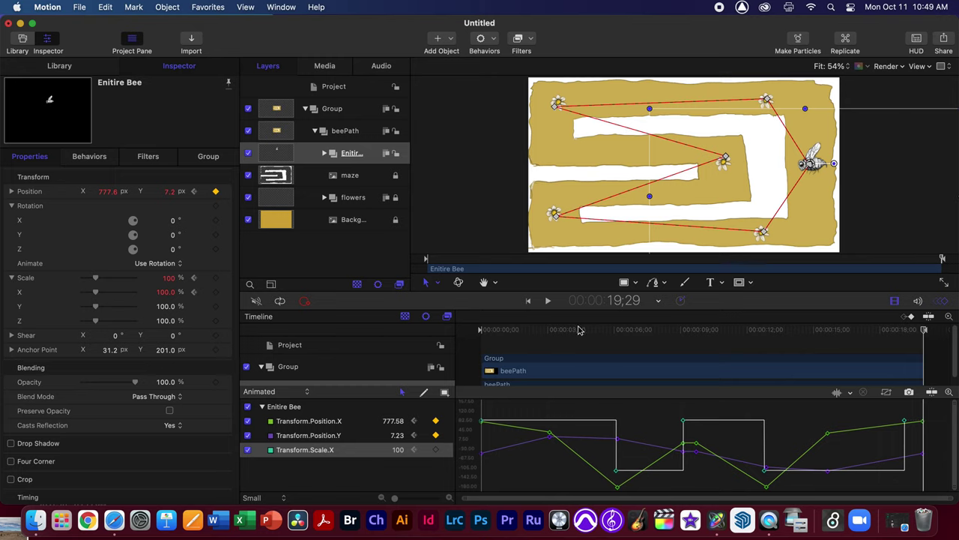
Route the bee around the maze by moving it to about X 711, Y 275 at 1;17 and X -761, Y 109 at 7;06
left_click_drag(579, 330, 515, 330)
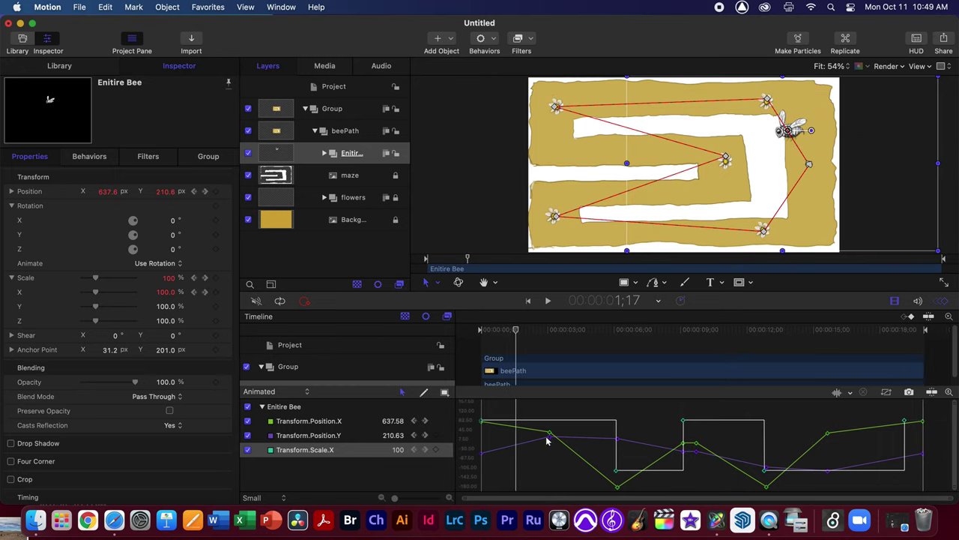
left_click_drag(798, 136, 810, 124)
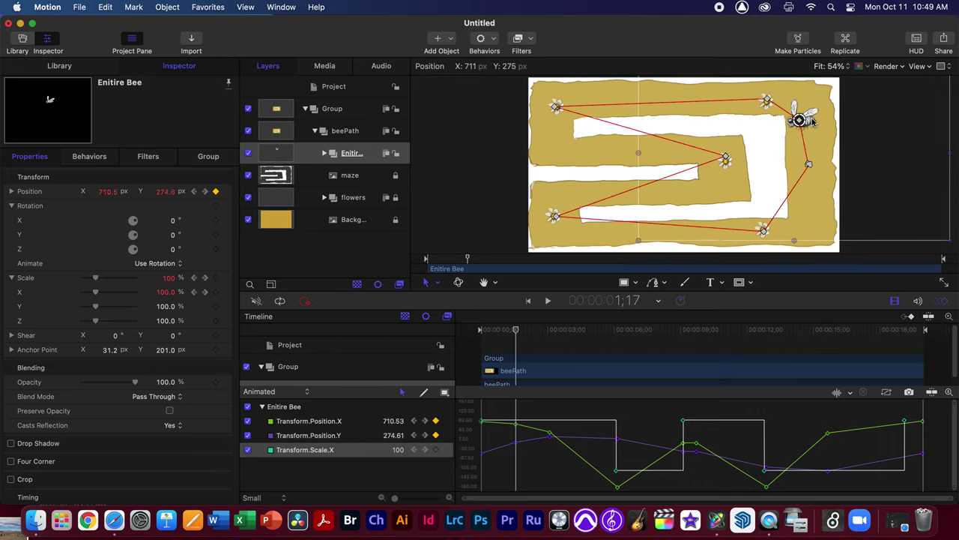
left_click_drag(524, 338, 641, 340)
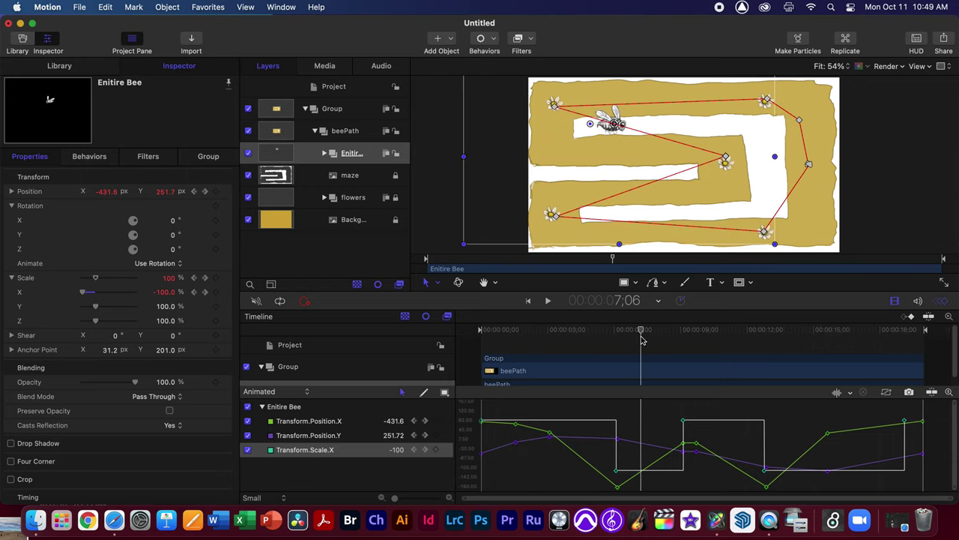
mouse_move(617, 135)
left_mouse_down()
mouse_move(563, 152)
mouse_move(579, 154)
left_mouse_up()
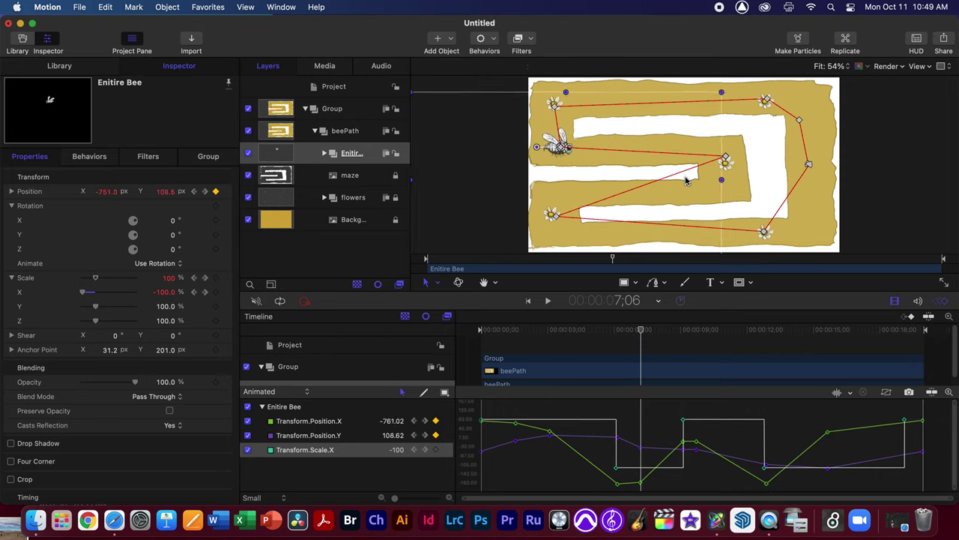
Move the bee to about X 249, Y -143 at 10;17 and about X -733, Y -213 at 12;10
left_click_drag(645, 333, 714, 333)
left_click_drag(684, 185, 727, 199)
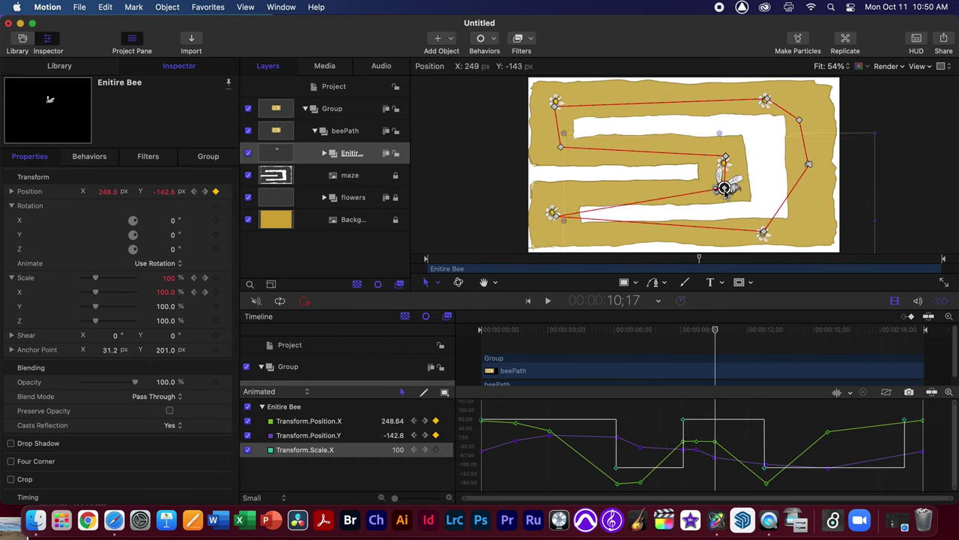
left_click_drag(725, 335, 757, 339)
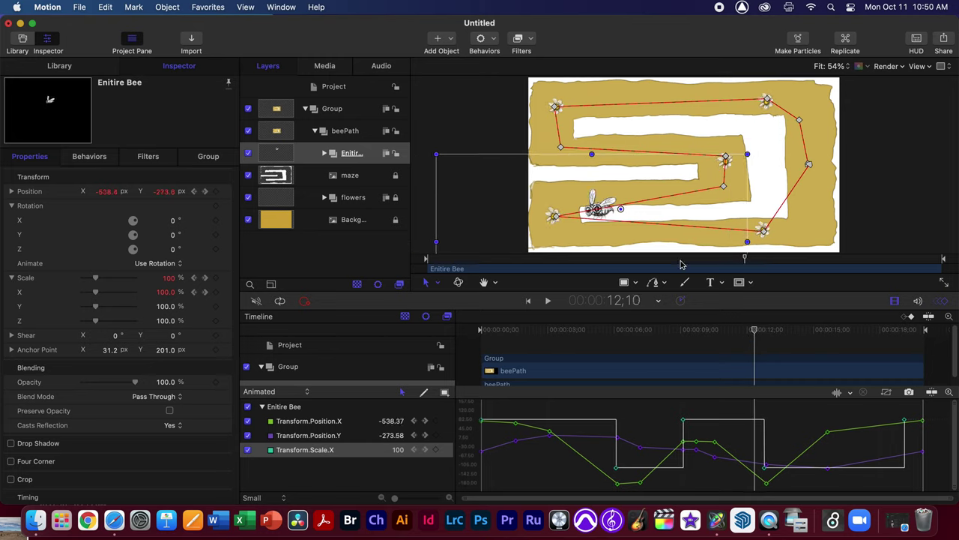
left_click_drag(606, 201, 576, 190)
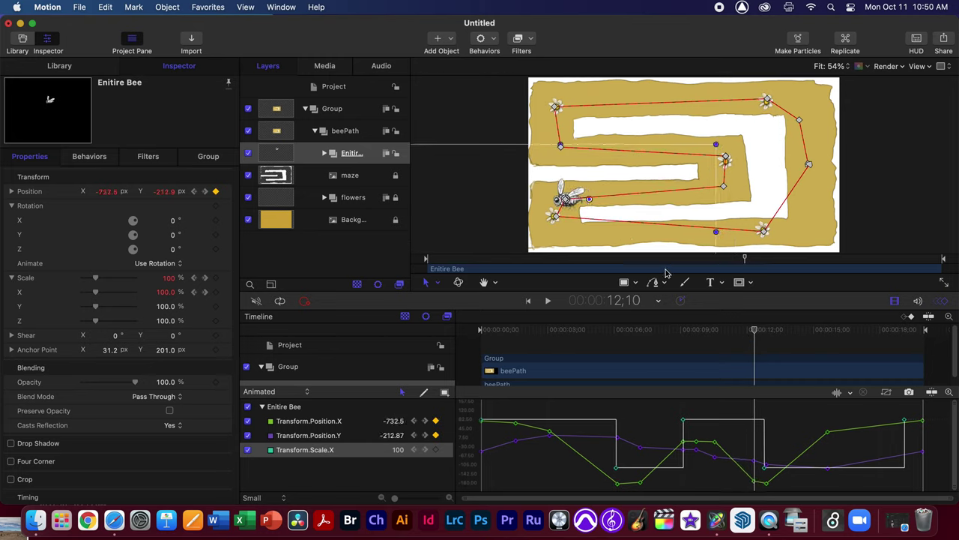
Move the bee to about X -604, Y -424 at 13;20 and about X 737, Y -393 at 16;19
left_click_drag(757, 335, 784, 335)
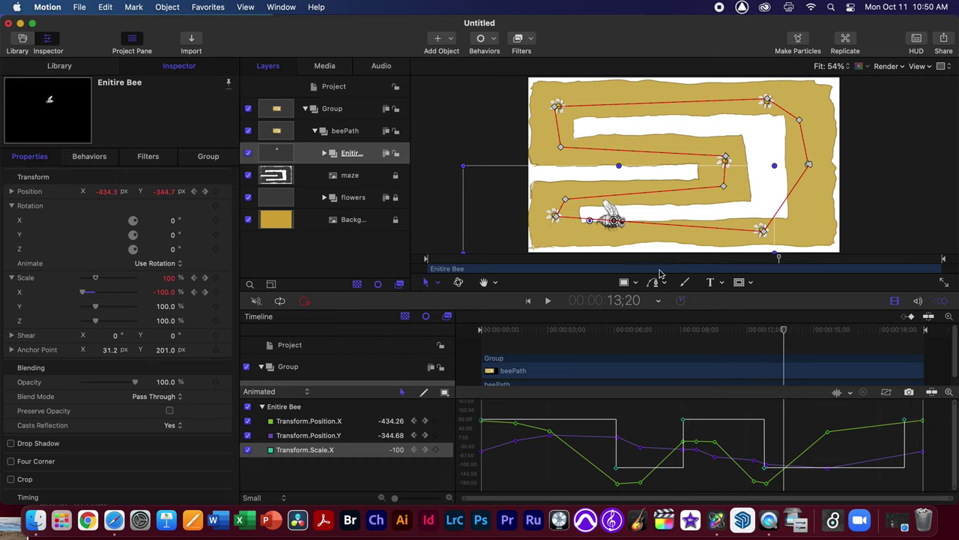
left_click_drag(618, 225, 585, 245)
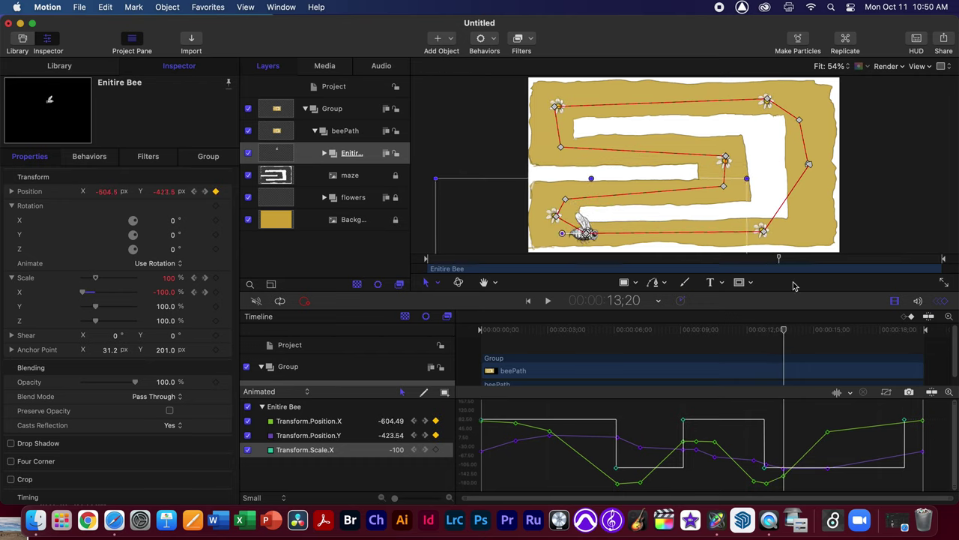
left_click_drag(789, 340, 846, 343)
left_click_drag(784, 219, 804, 228)
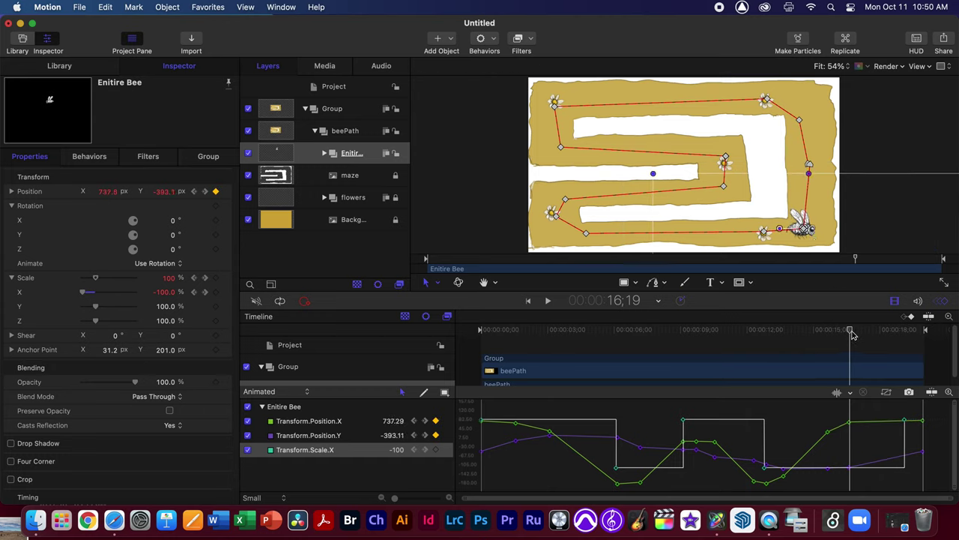
Save the project as bee in the Cow and Bee folder and play the animation from the start
key("super+s")
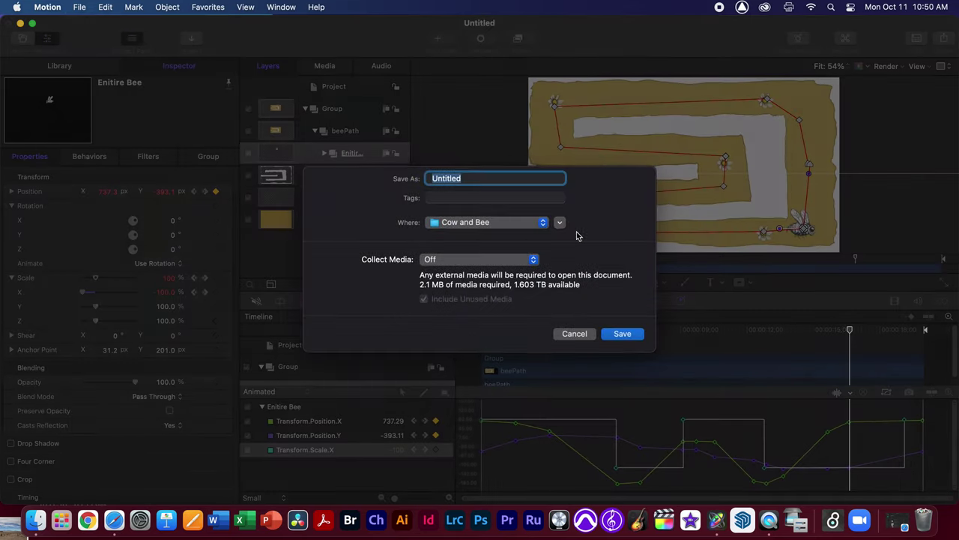
type("bee")
key("Return")
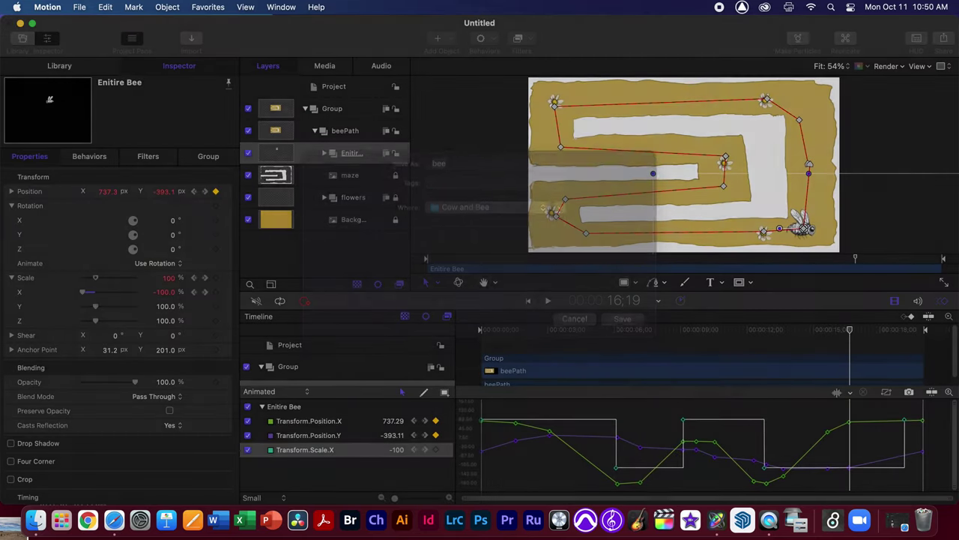
left_click_drag(850, 329, 487, 329)
key("space")
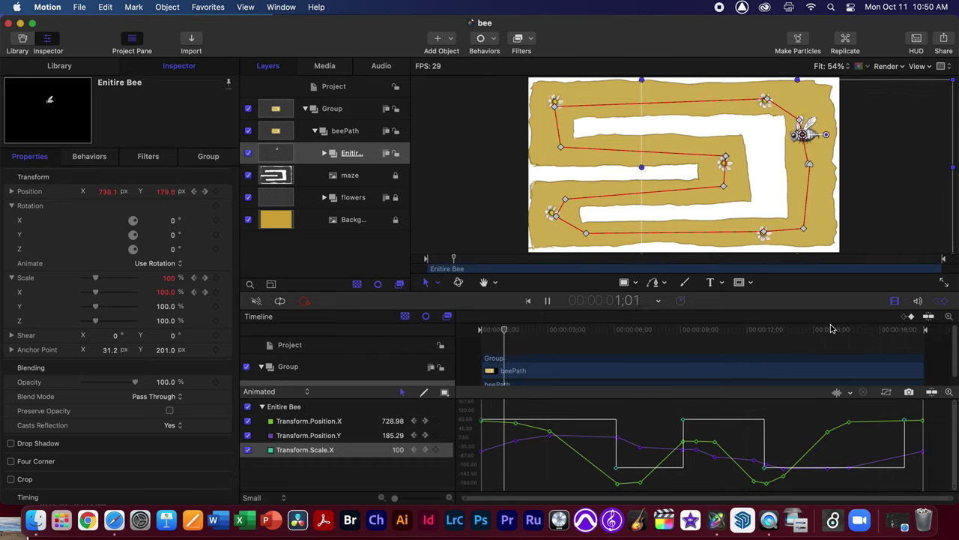
Record a jagged freehand bee path through the middle corridor during playback, from about 7;18 to 9;01, and return to 7;18
key("space")
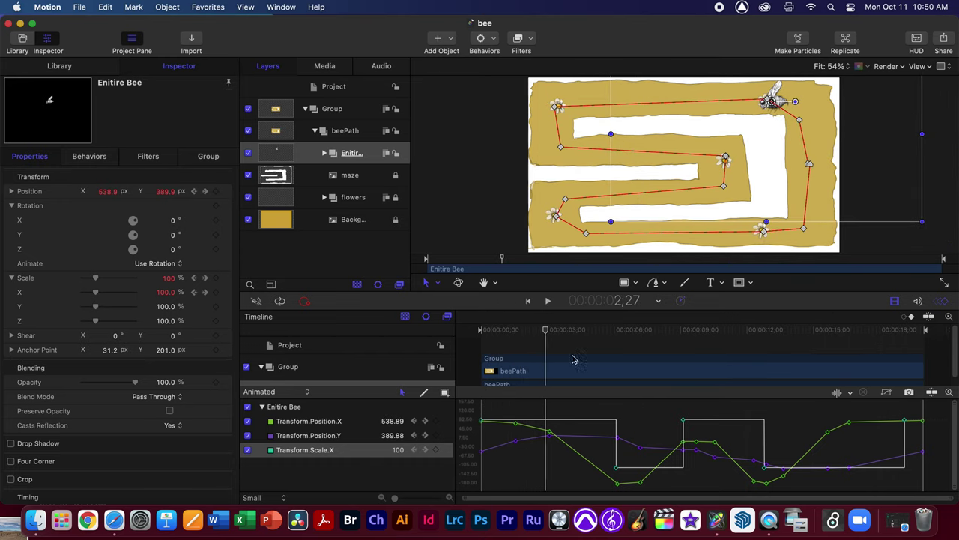
key("space")
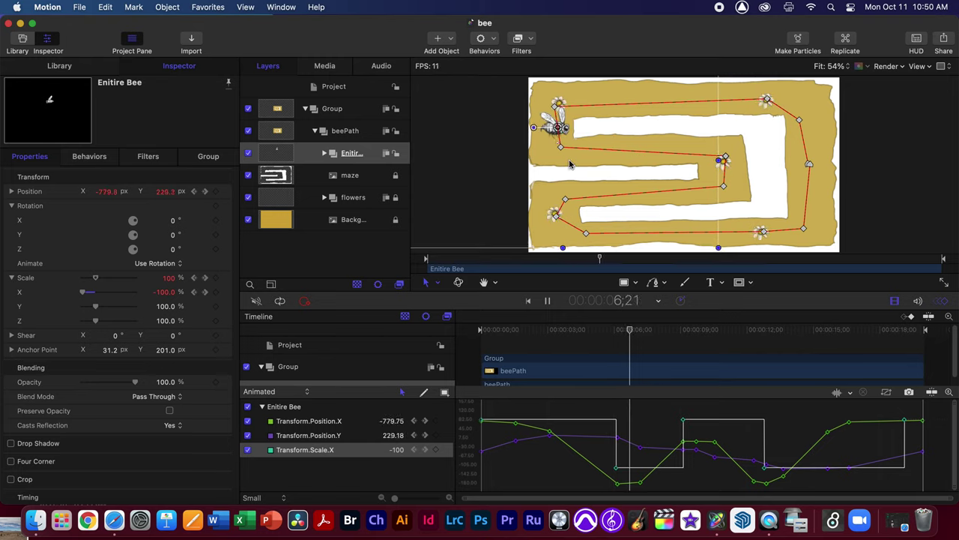
mouse_move(621, 155)
left_mouse_down()
mouse_move(610, 146)
mouse_move(721, 150)
left_mouse_up()
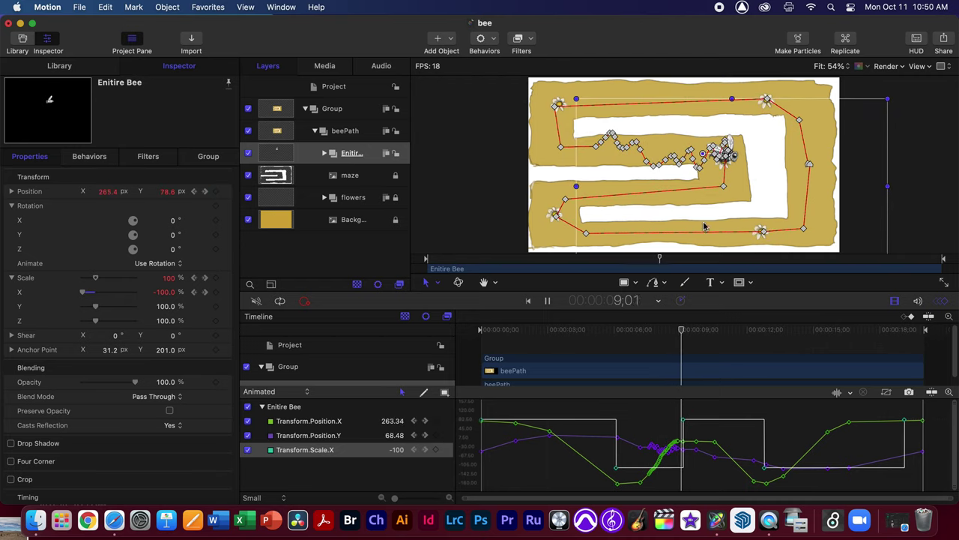
key("space")
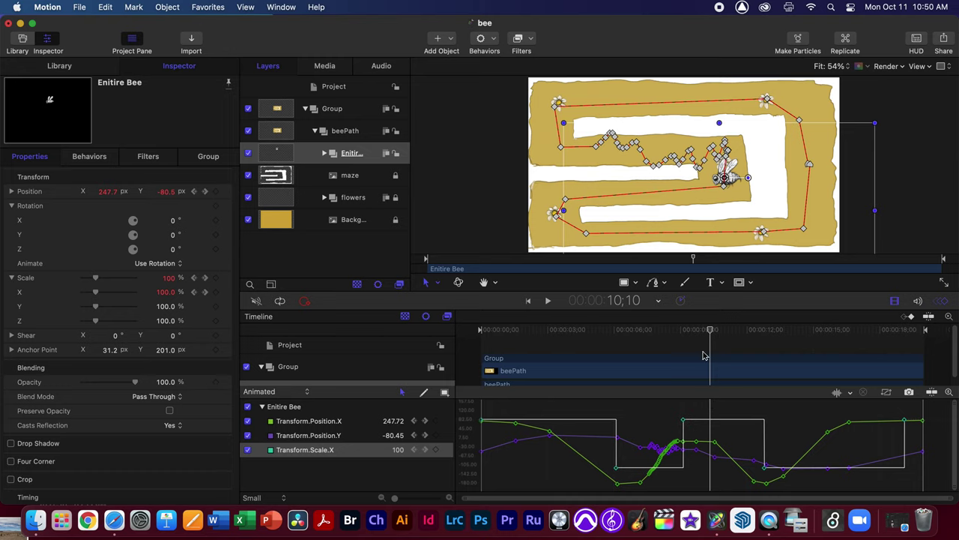
left_click_drag(711, 342, 650, 344)
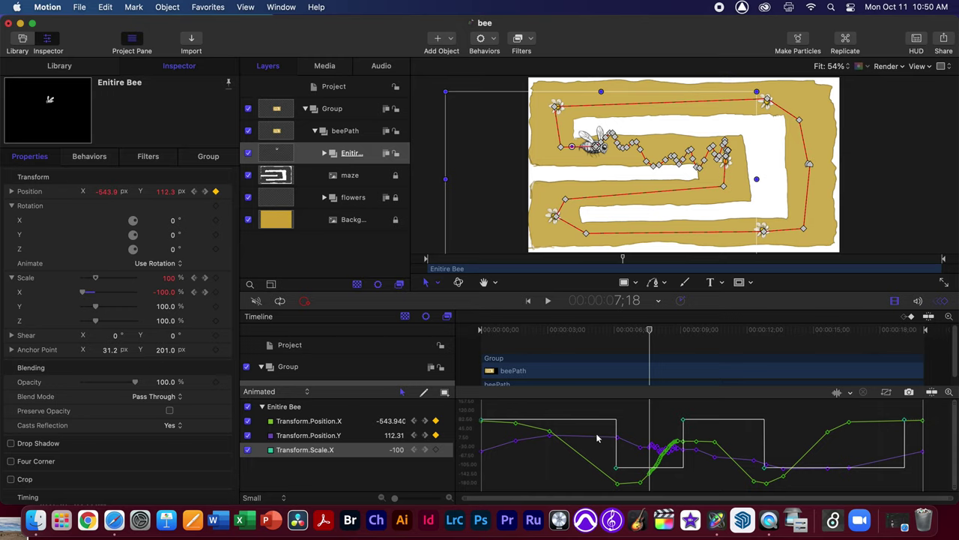
Show only the bee's Position X curve in the keyframe editor and select its densely recorded keyframes after 7;18
left_click(248, 436)
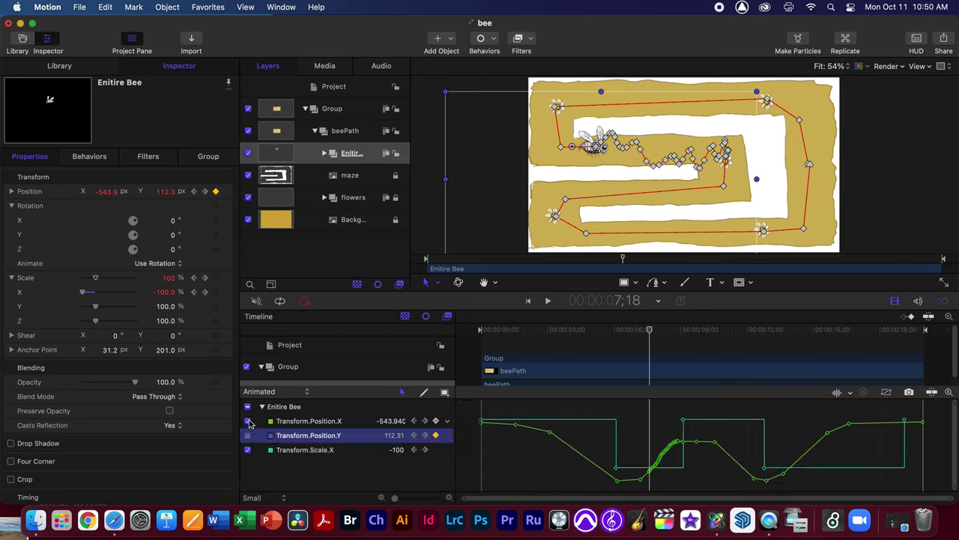
left_click(248, 421)
left_click(248, 421)
left_click(248, 449)
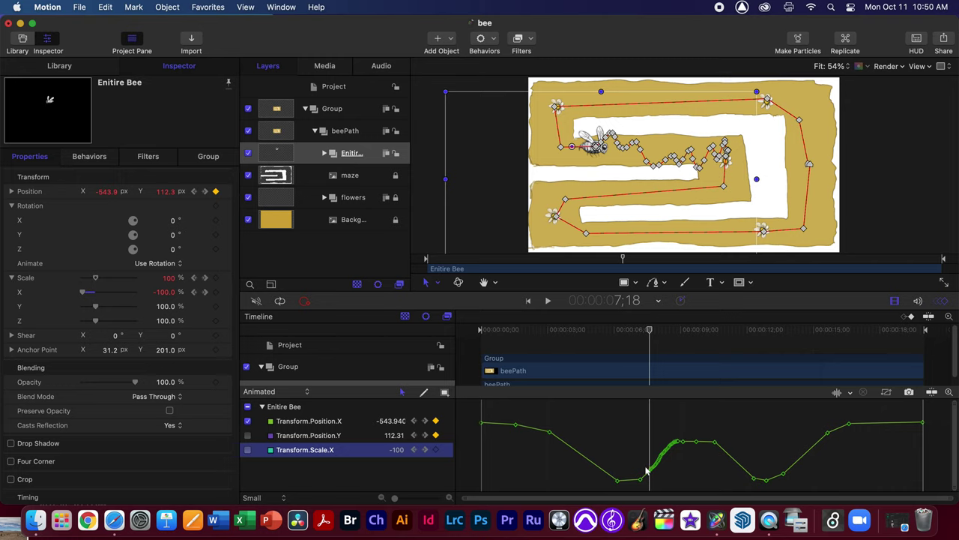
scroll(472, 495, "right", 5)
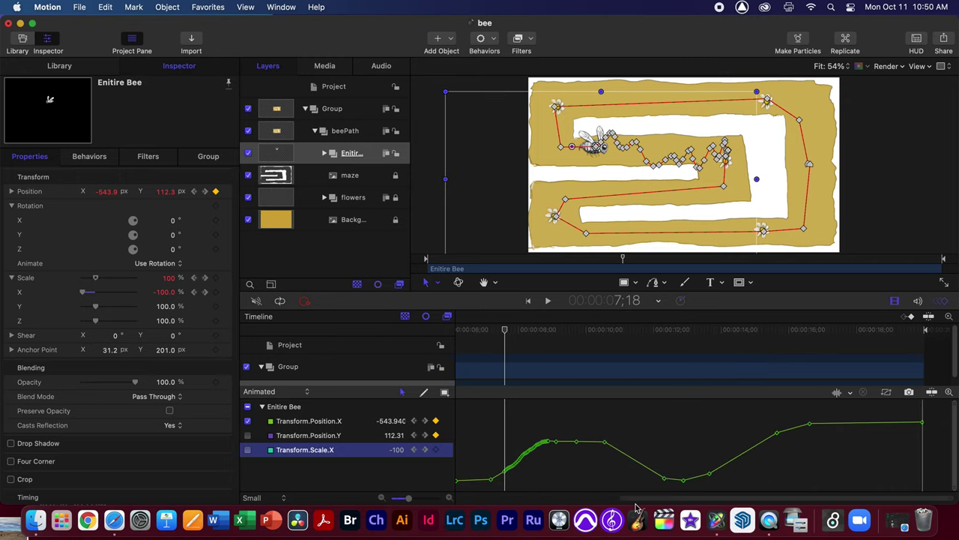
scroll(450, 493, "left", 5)
left_click_drag(642, 423, 677, 489)
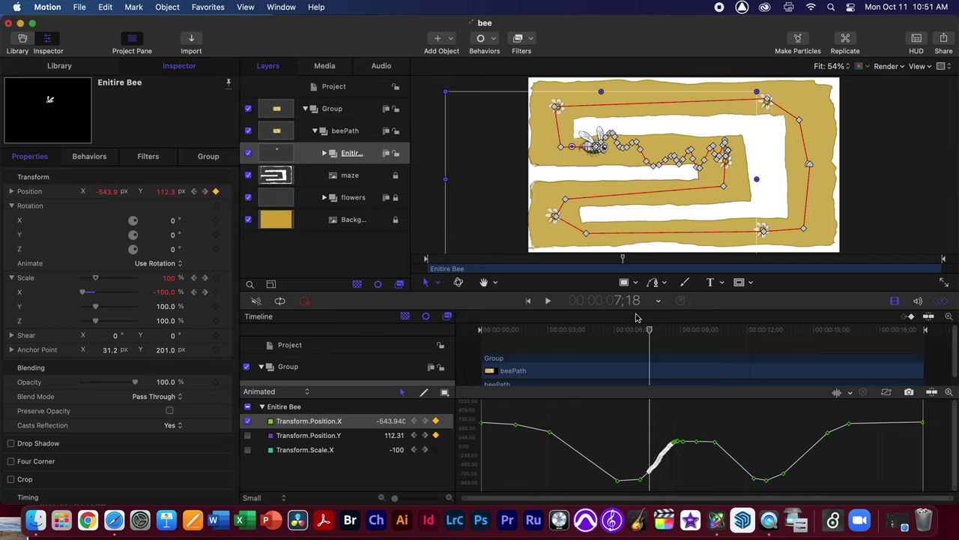
Return to the project start, undo the freehand recorded bee motion and show all of the bee's animation curves again
left_click_drag(649, 333, 724, 332)
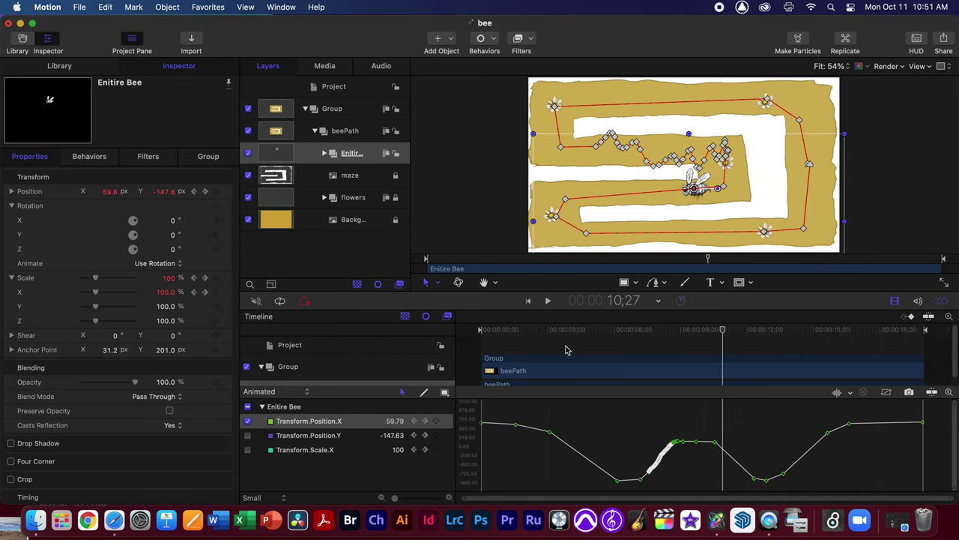
left_click_drag(585, 333, 449, 330)
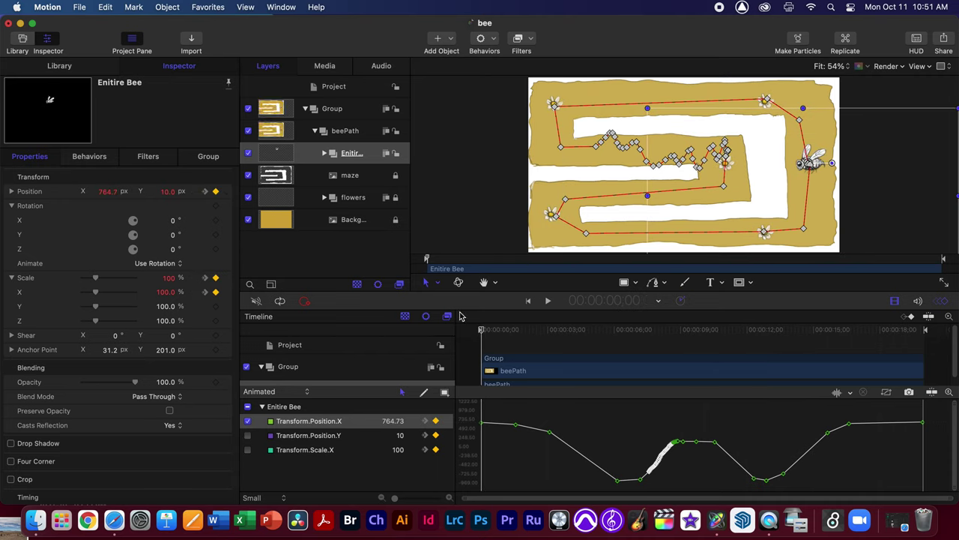
key("super+z")
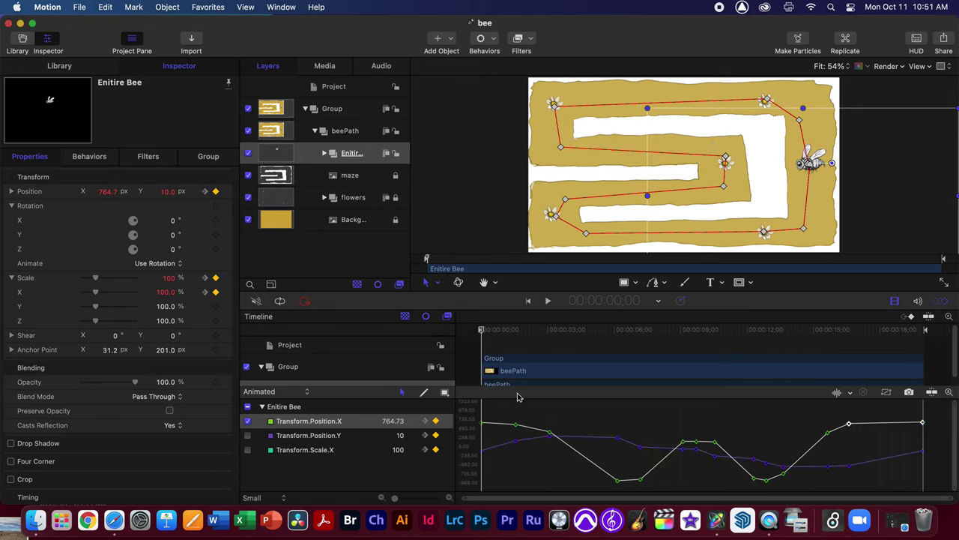
left_click(250, 450)
Preview the bee animation, then collapse and deselect the beePath group and replay it from the start without the path overlay
key("space")
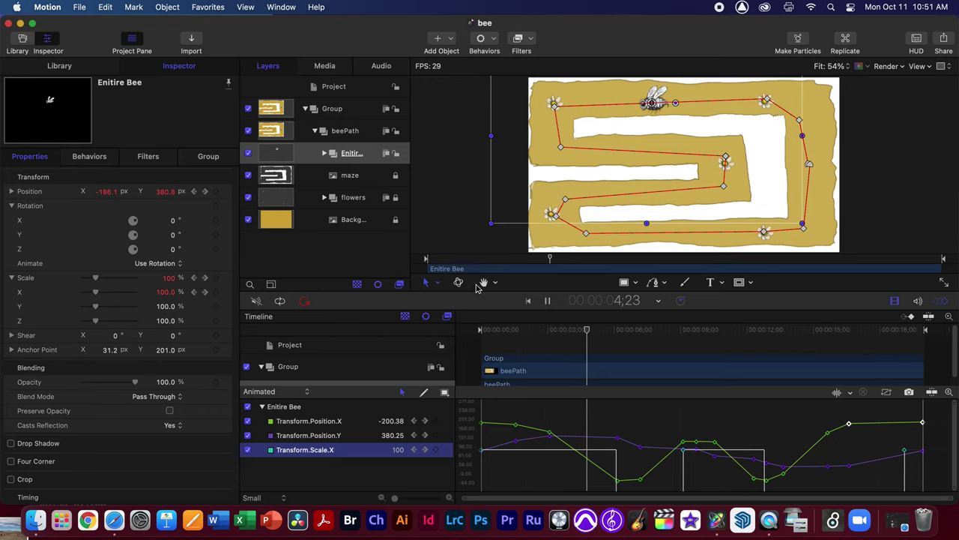
key("space")
left_click(316, 131)
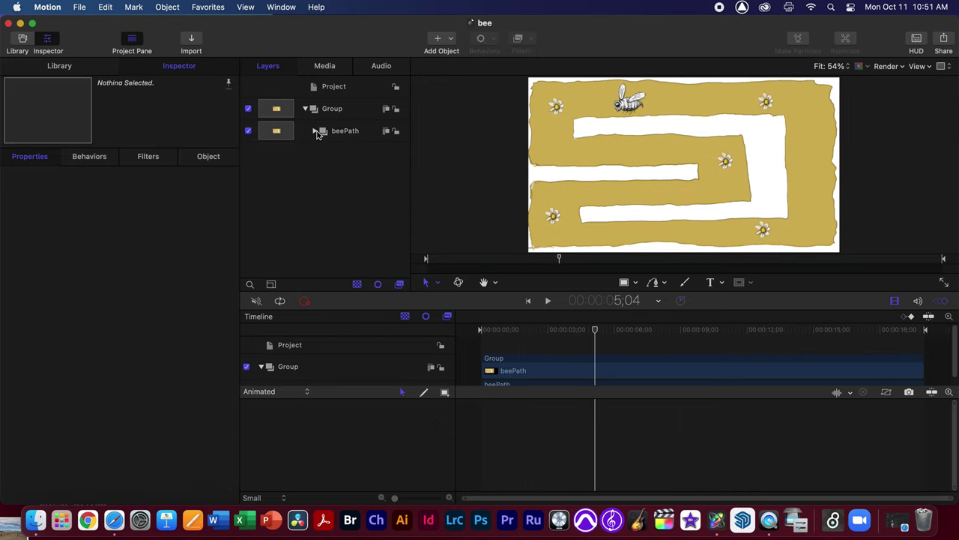
left_click_drag(568, 334, 474, 329)
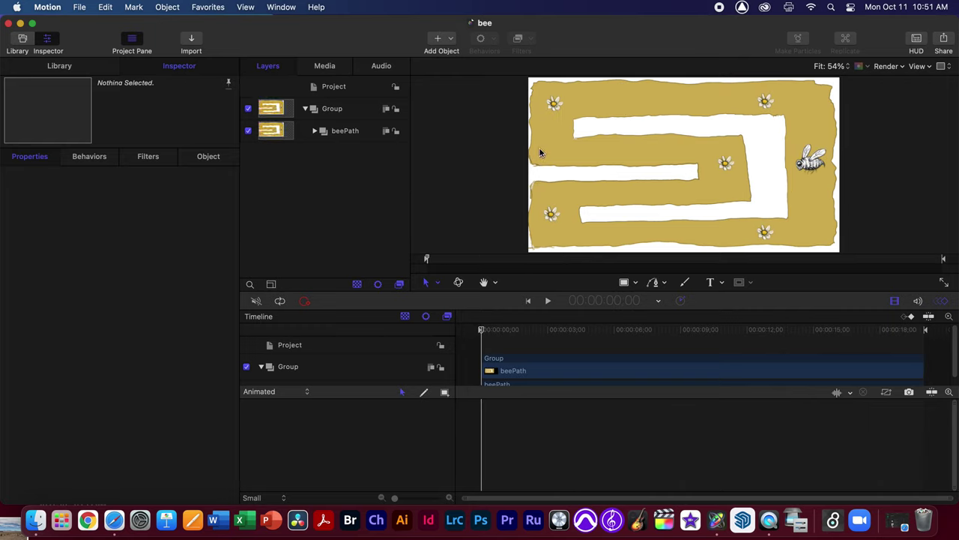
key("space")
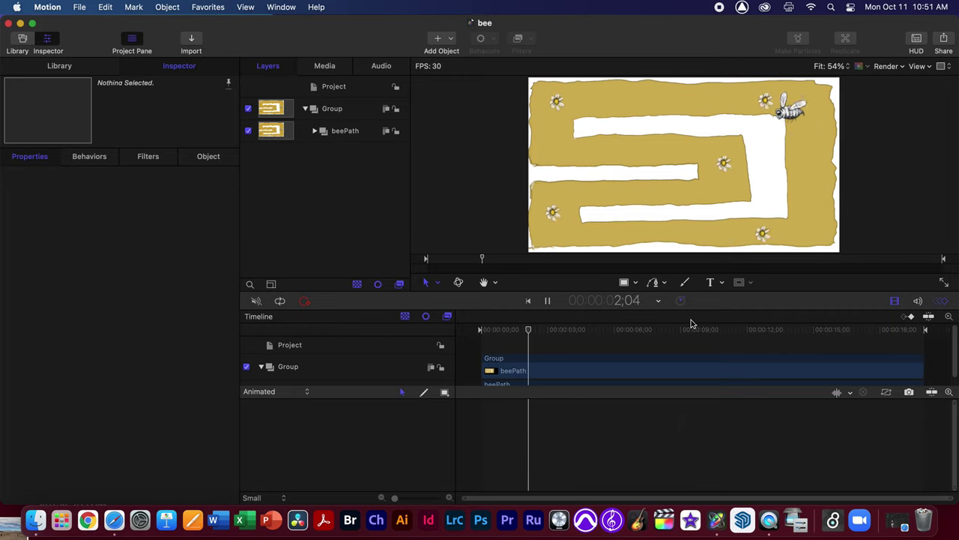
key("space")
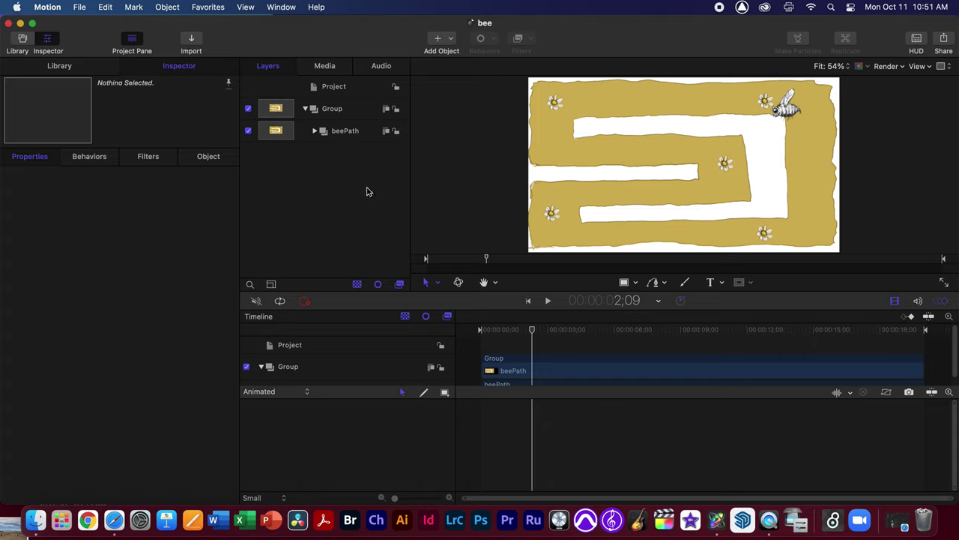
Select the flowers group, inspect the Export Selection to Movie settings for the selected layer only, and close them without exporting
left_click(314, 131)
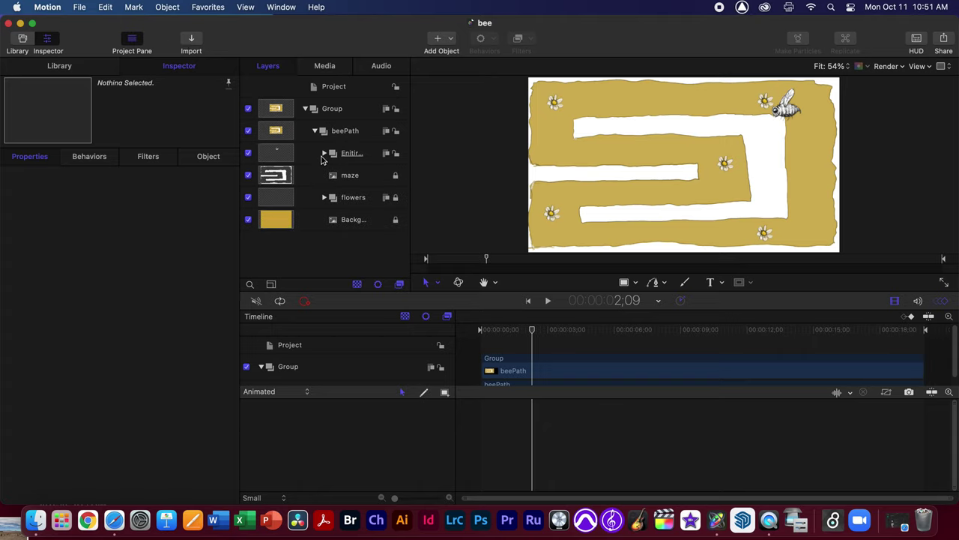
left_click(349, 198)
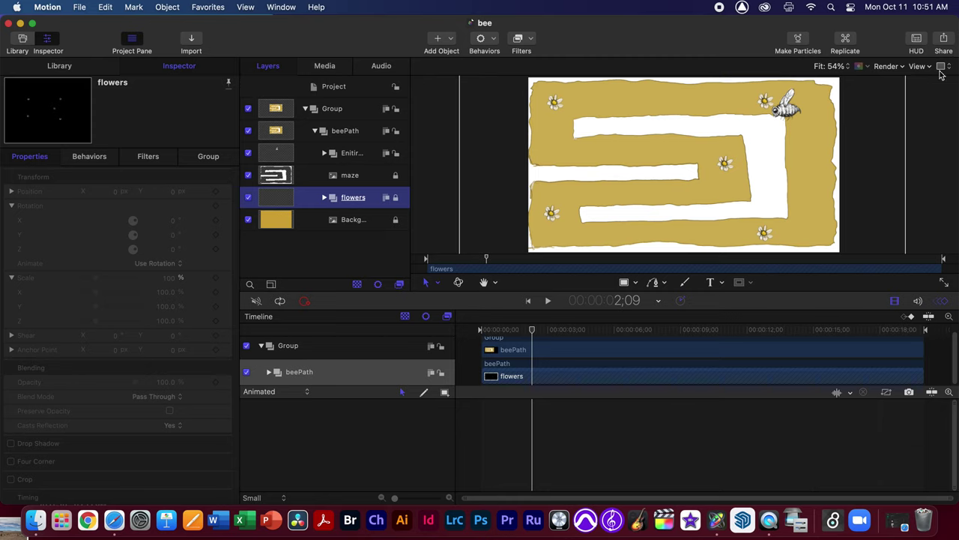
left_click(946, 39)
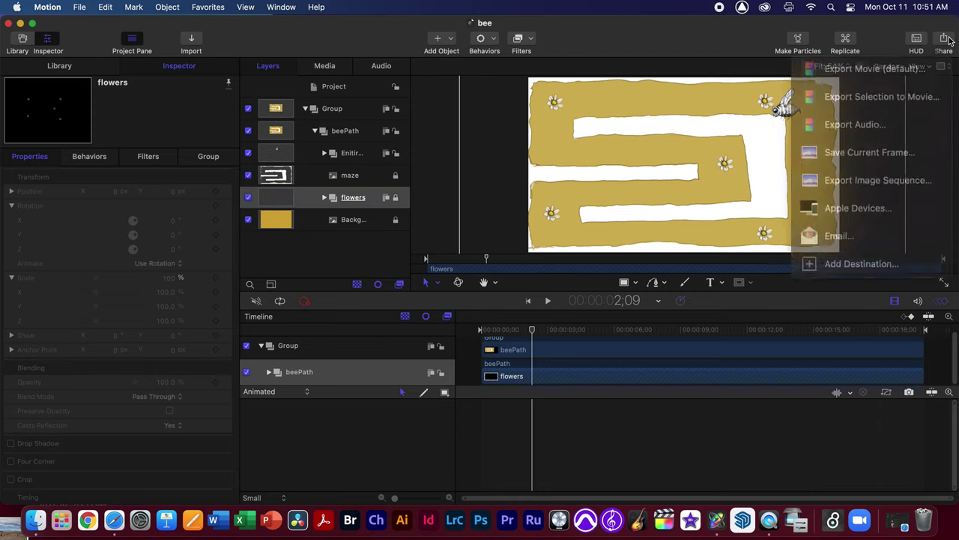
left_click(909, 93)
left_click(483, 105)
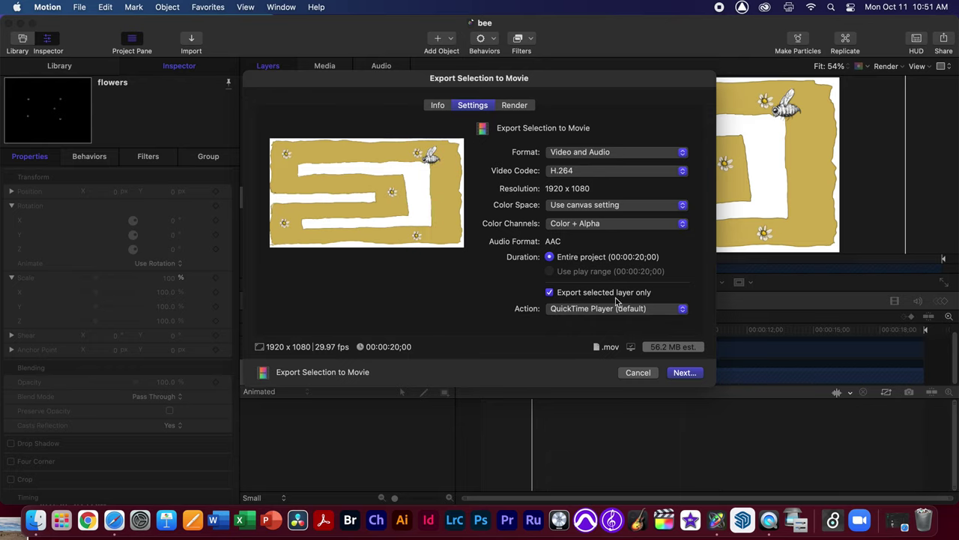
left_click(639, 373)
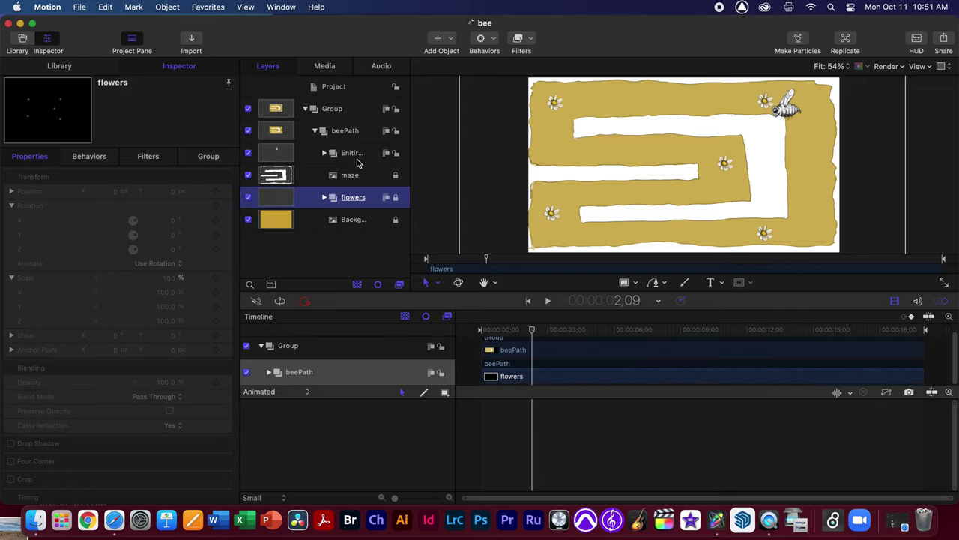
Export the whole 20-second project, with nothing selected, as an H.264 video and audio movie named bee on the Desktop
left_click(316, 131)
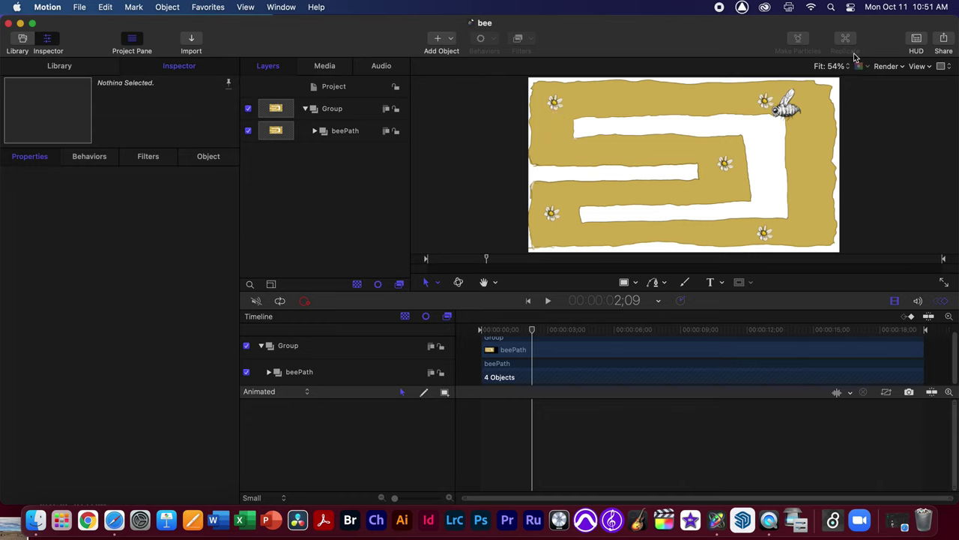
left_click(943, 43)
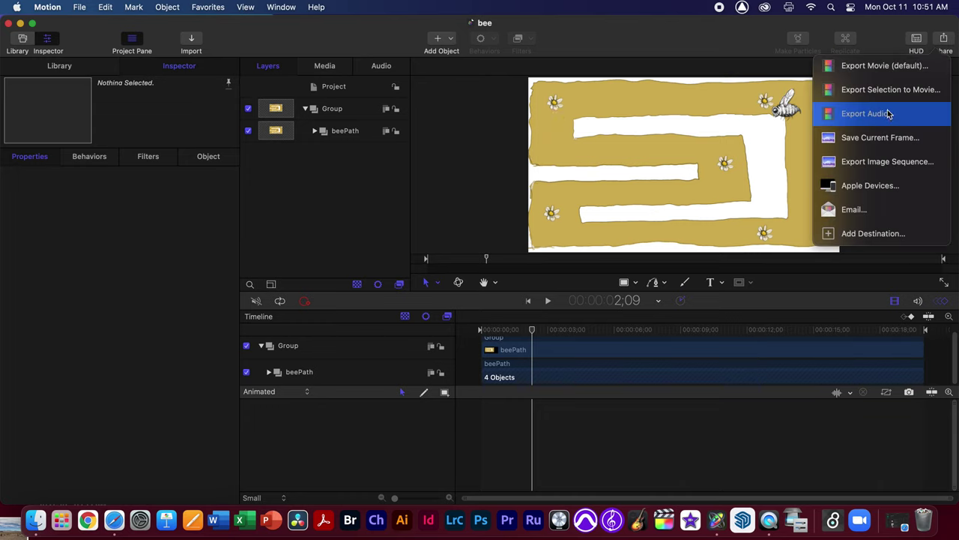
left_click(890, 97)
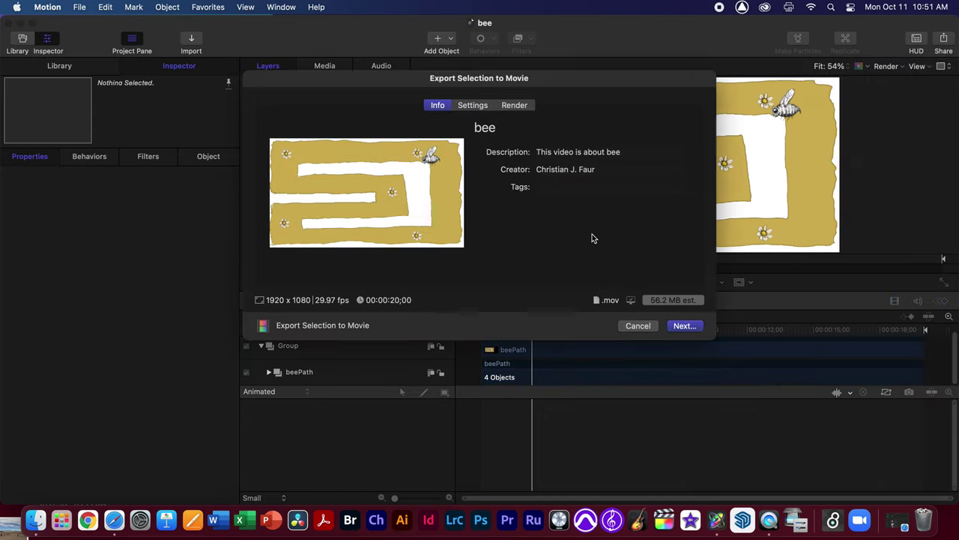
left_click(473, 105)
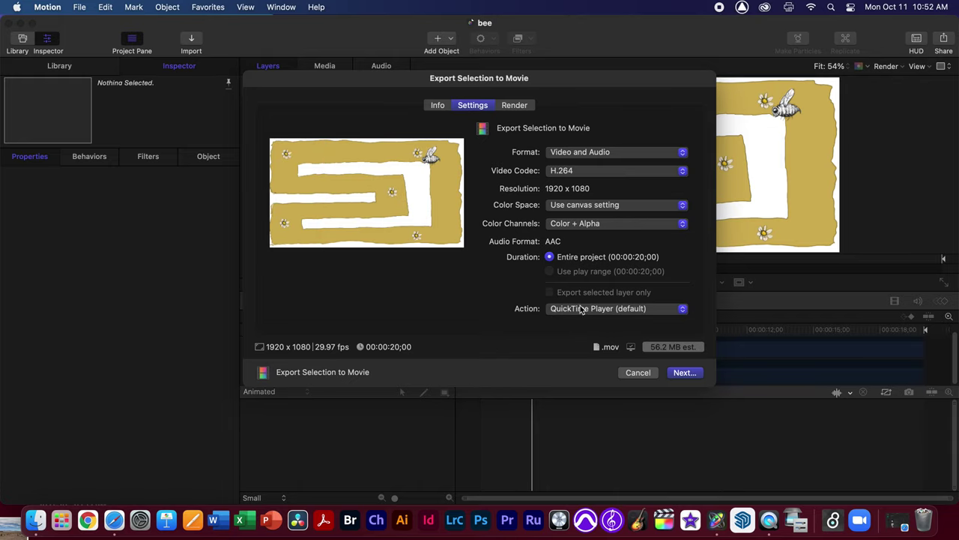
left_click(611, 171)
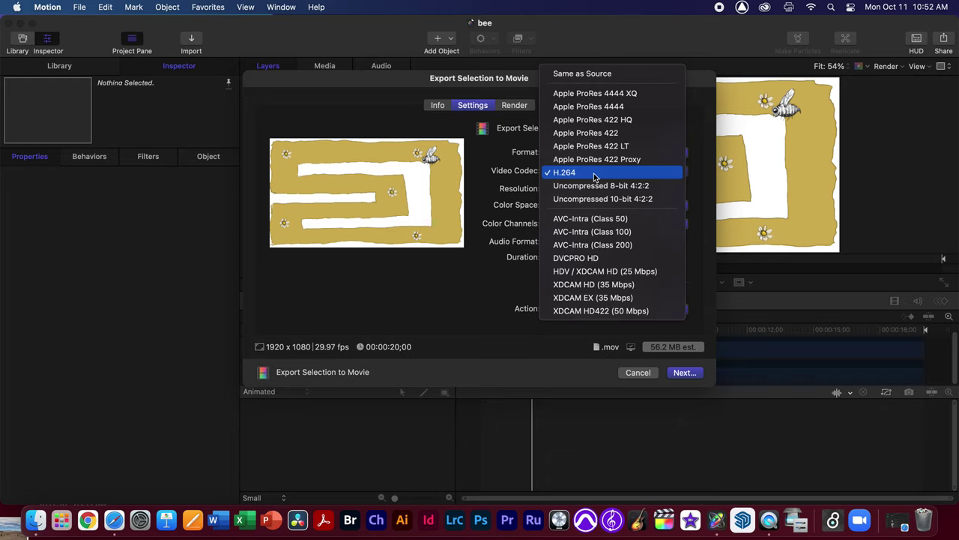
key("Escape")
left_click(683, 373)
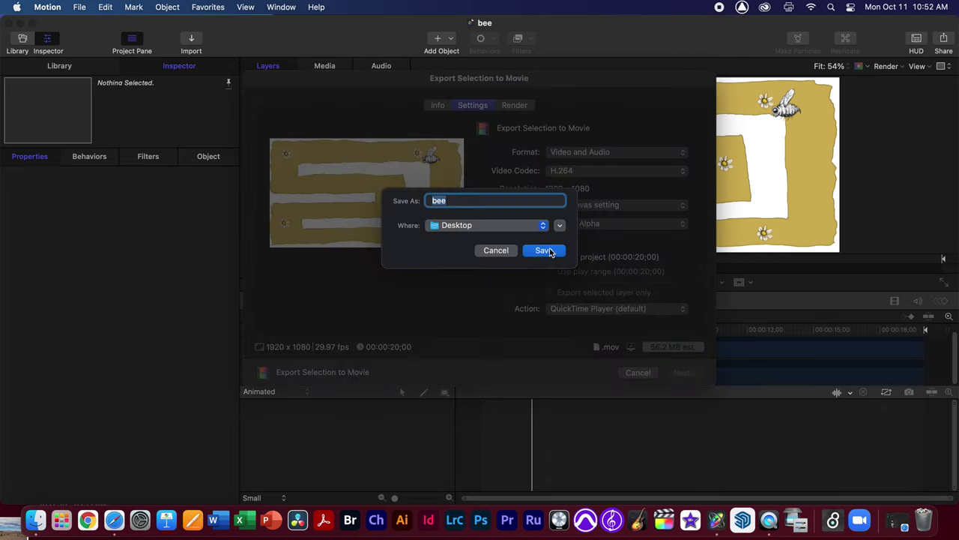
left_click(546, 250)
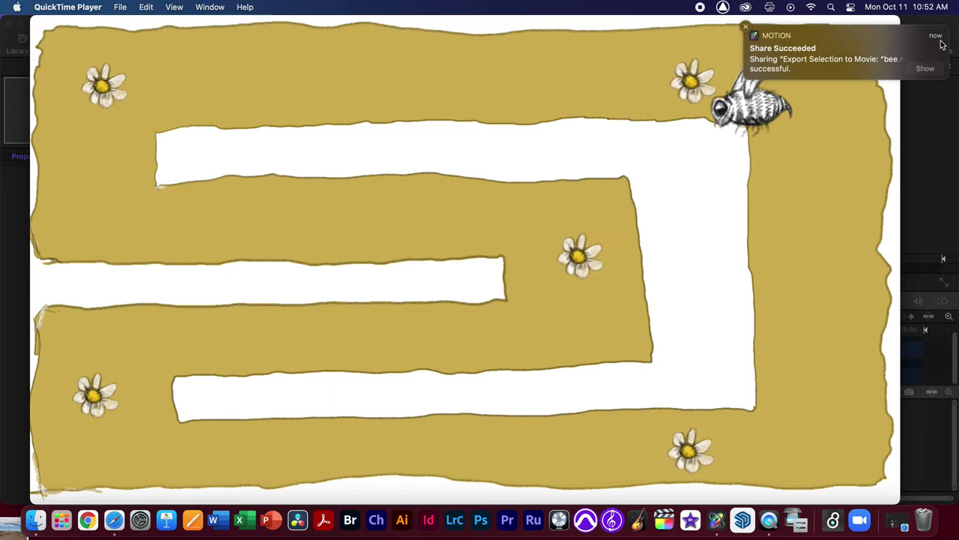
mouse_move(868, 48)
left_click(746, 27)
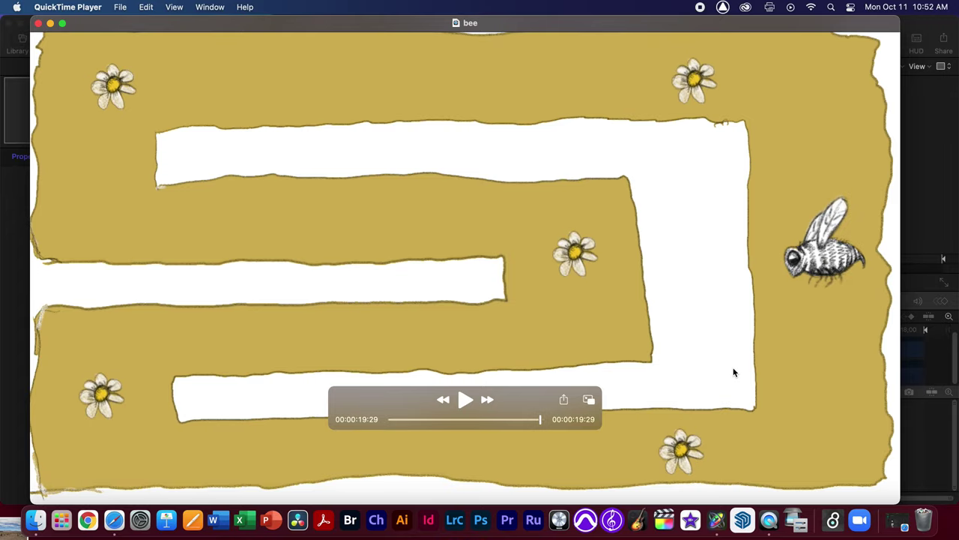
left_click(895, 520)
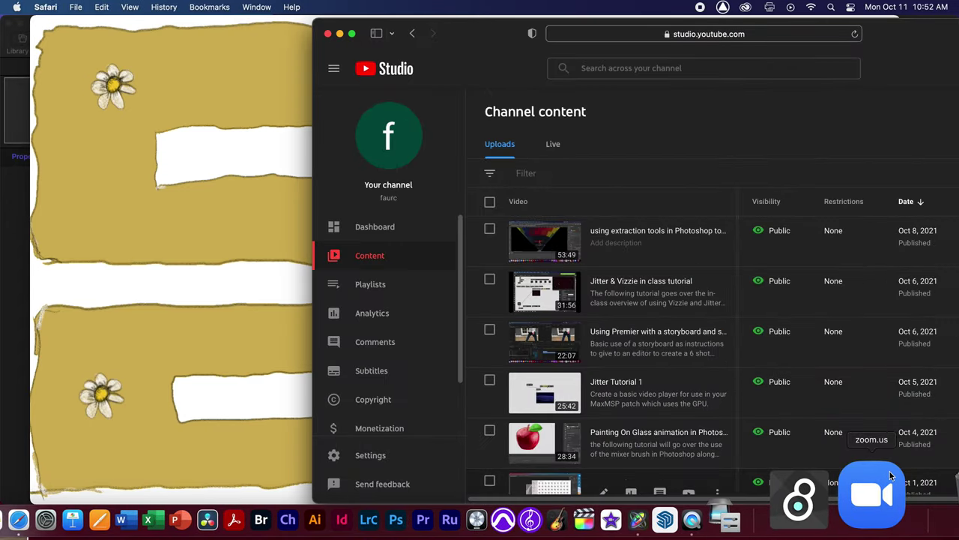
left_click(803, 501)
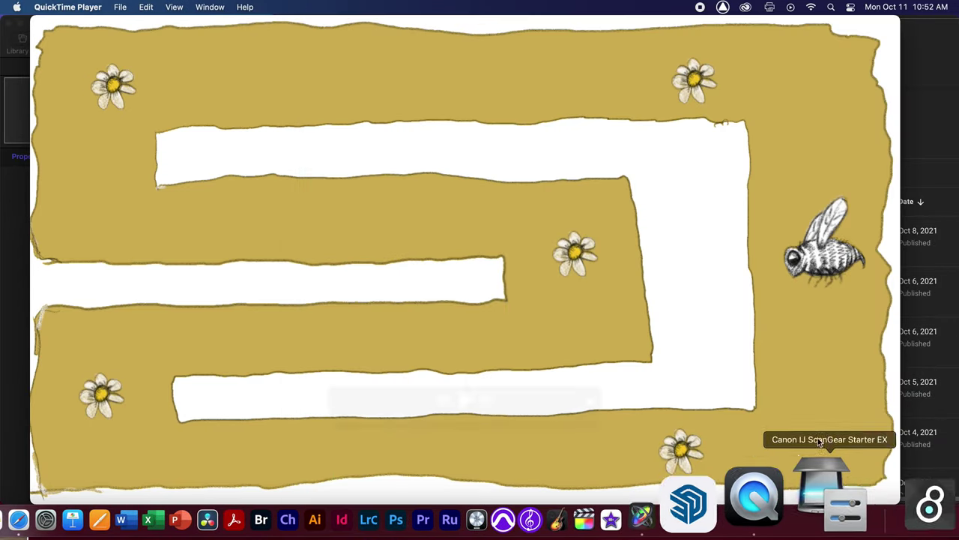